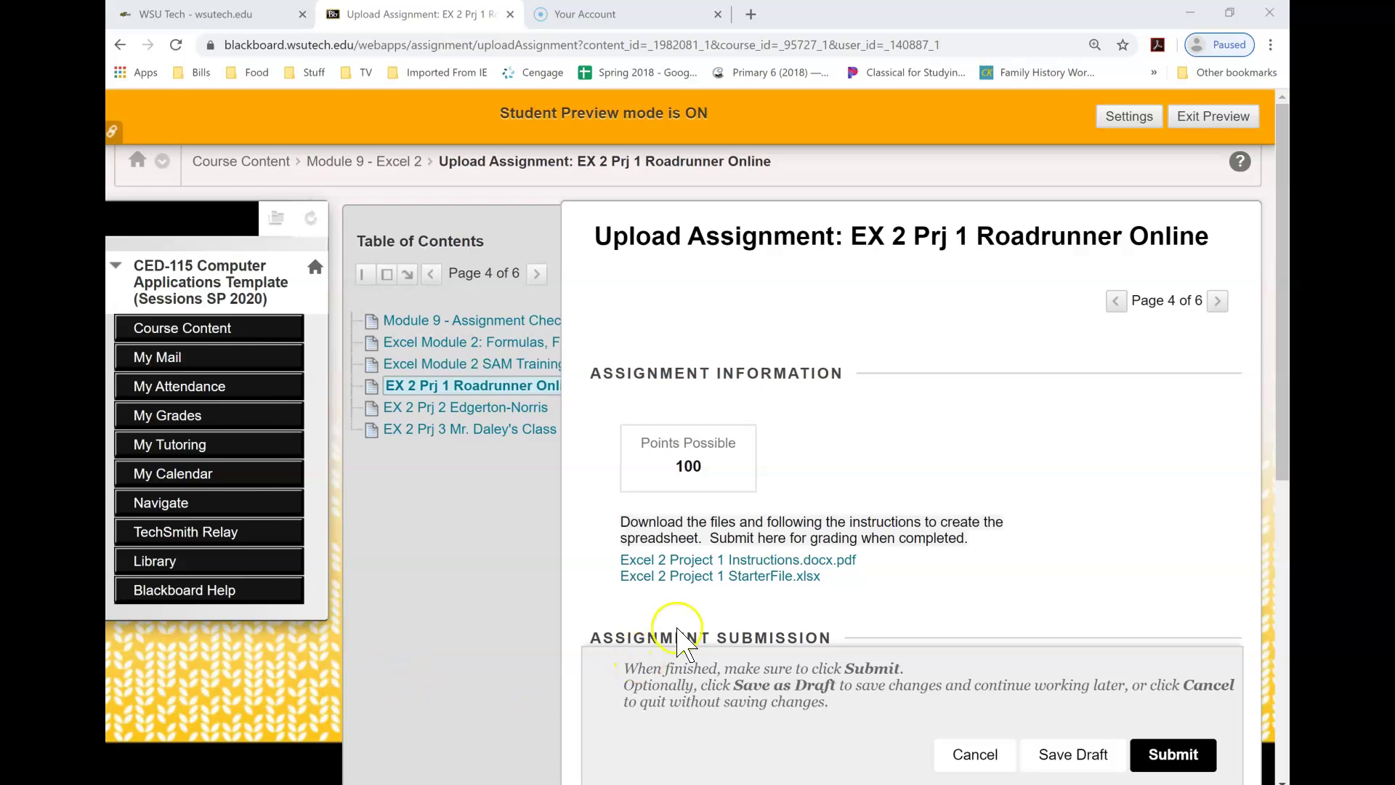
Step: Download the Excel 2 Project 1 StarterFile.xlsx attachment, open it in Excel and enable editing
left_click(746, 578)
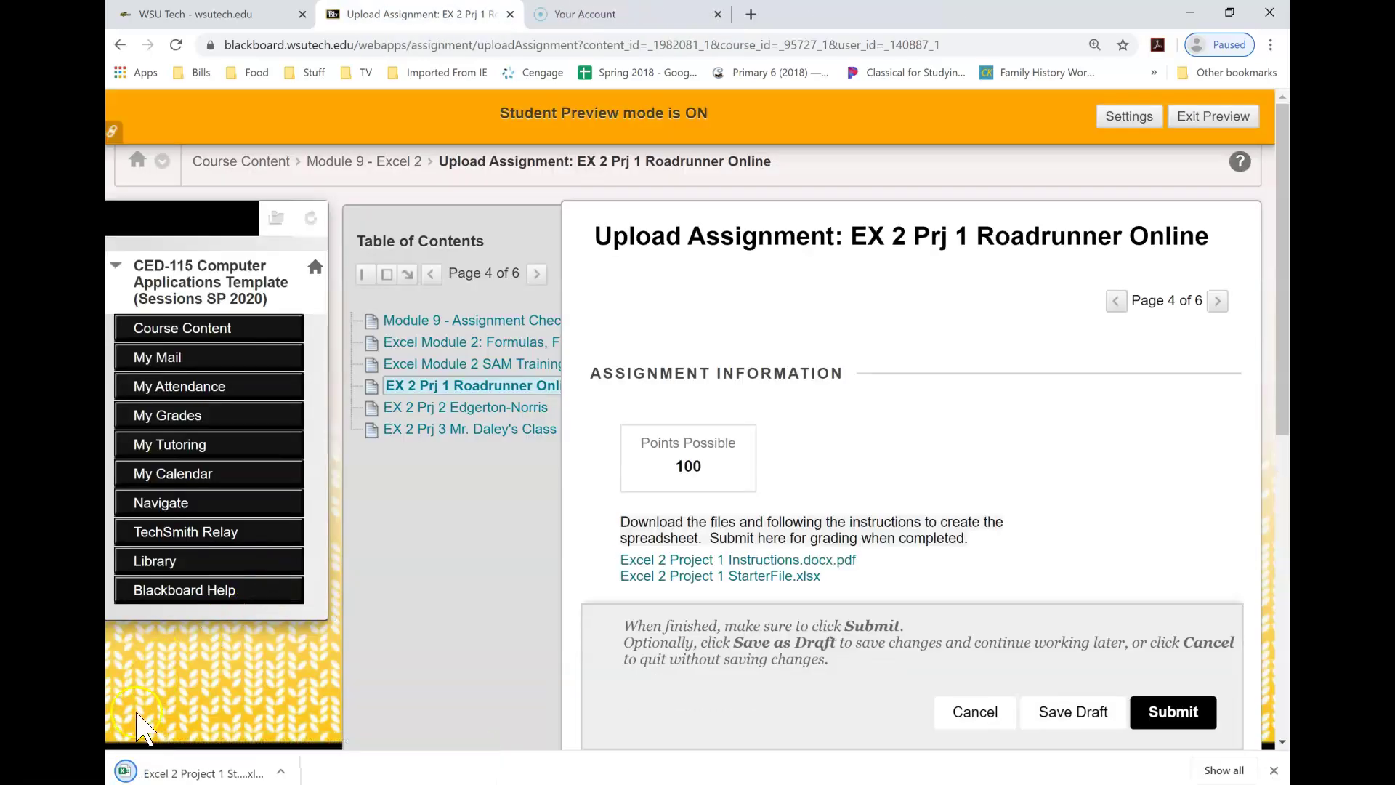
left_click(186, 768)
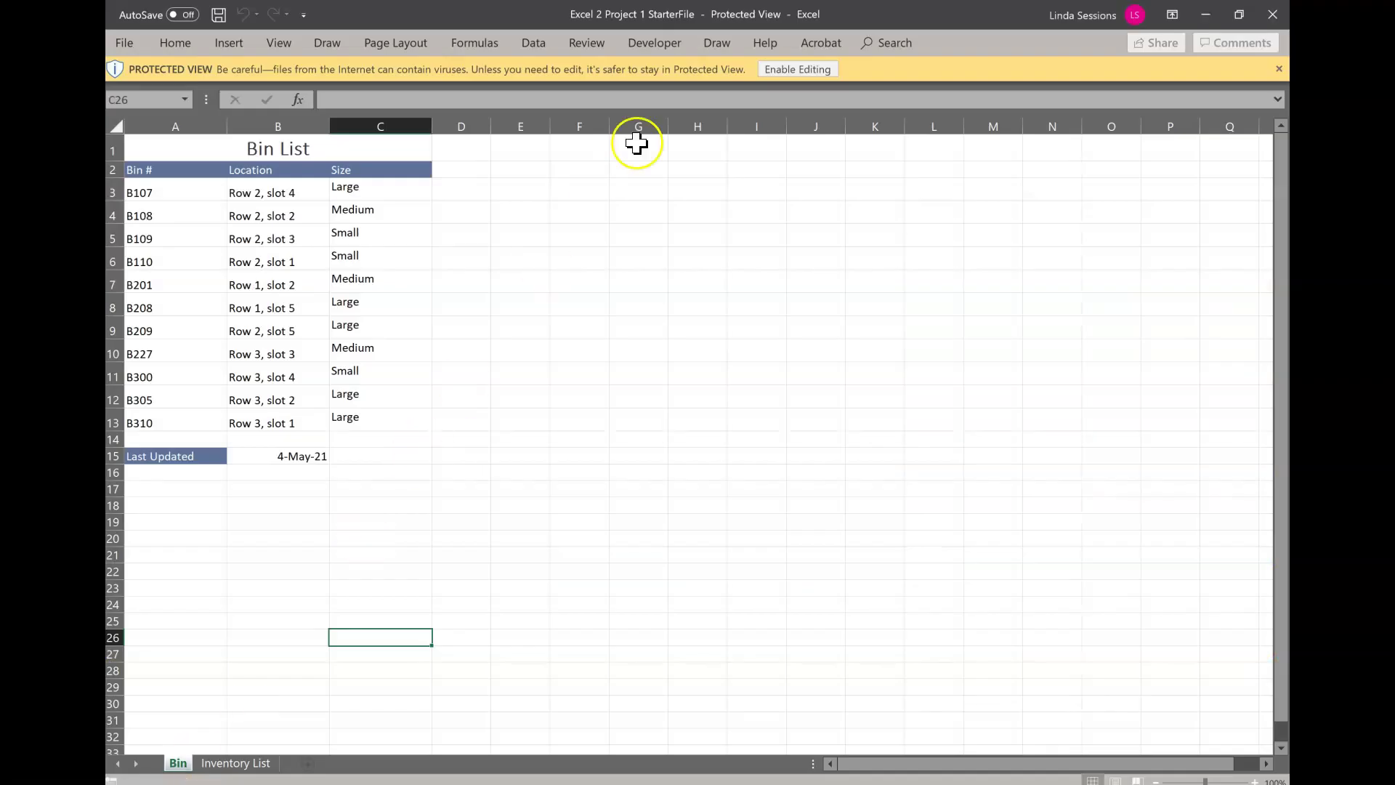
left_click(790, 69)
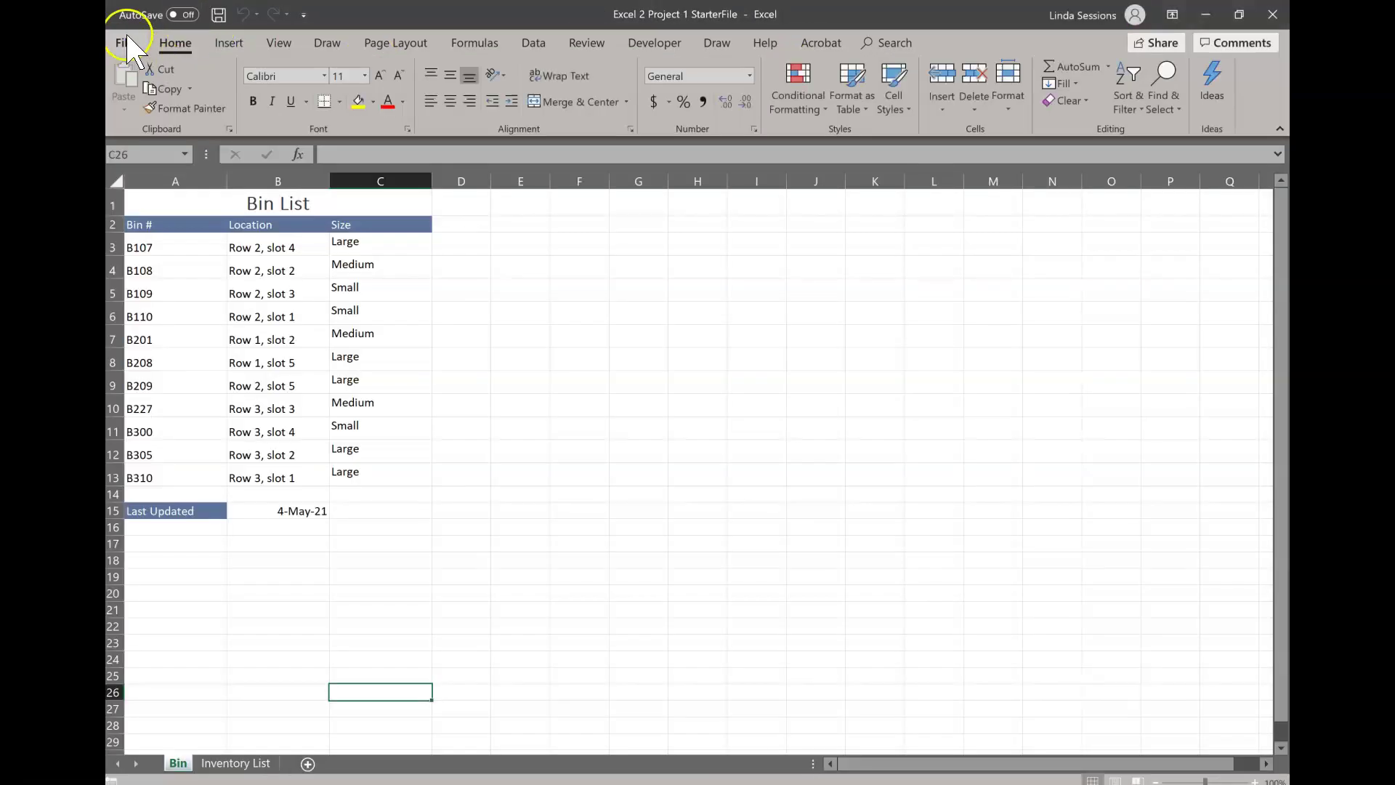
Step: Save the workbook in the Documents > Computer Class folder, replacing "StarterFile" in the file name with the student's last name
left_click(120, 41)
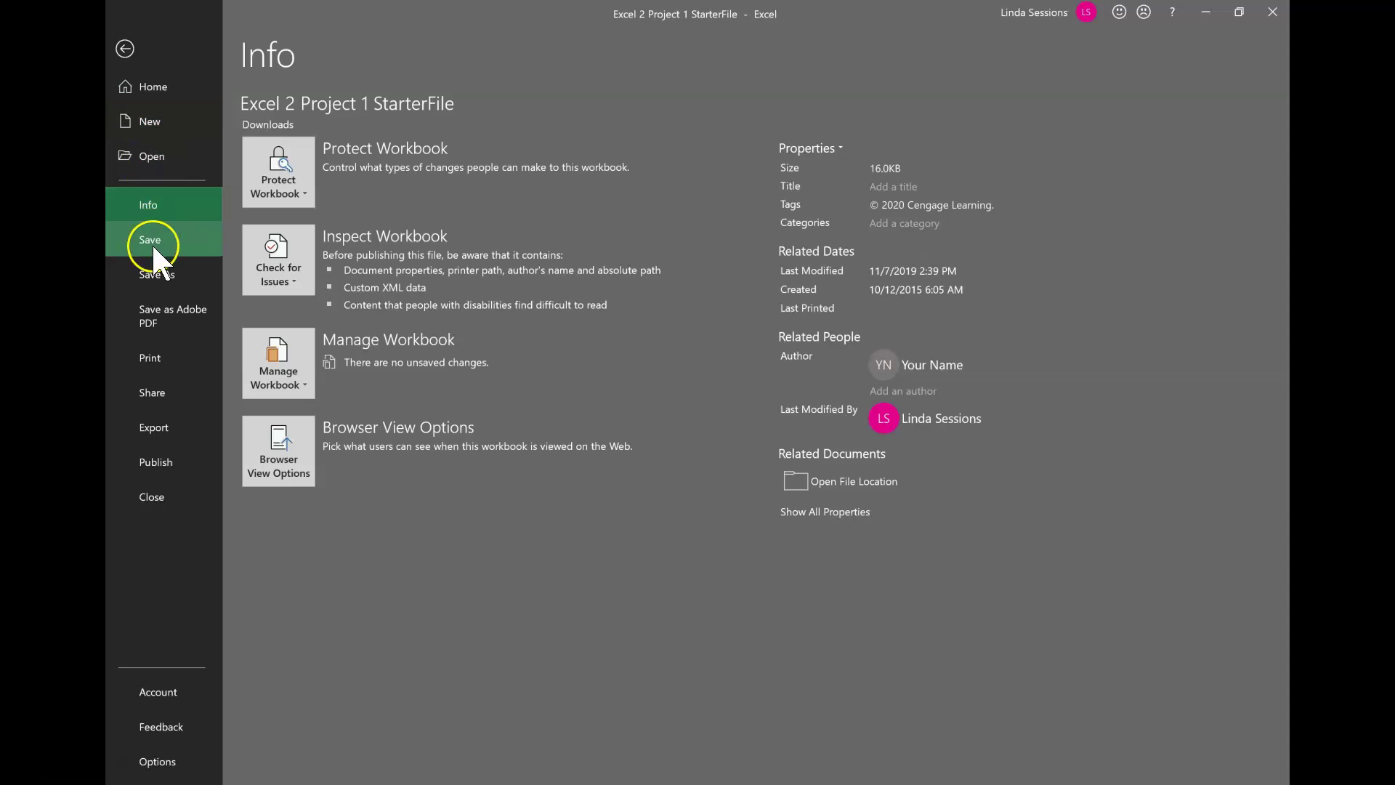
left_click(155, 275)
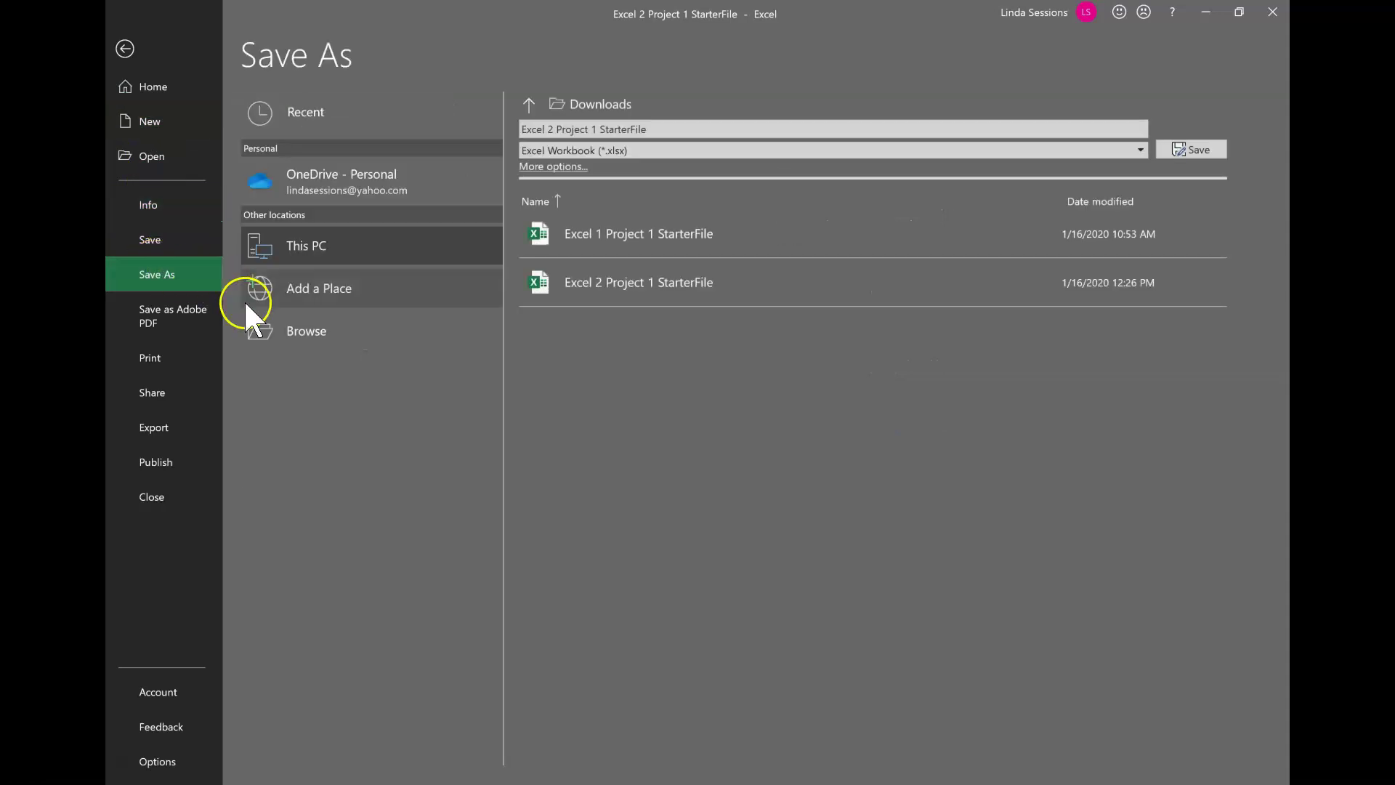
left_click(297, 324)
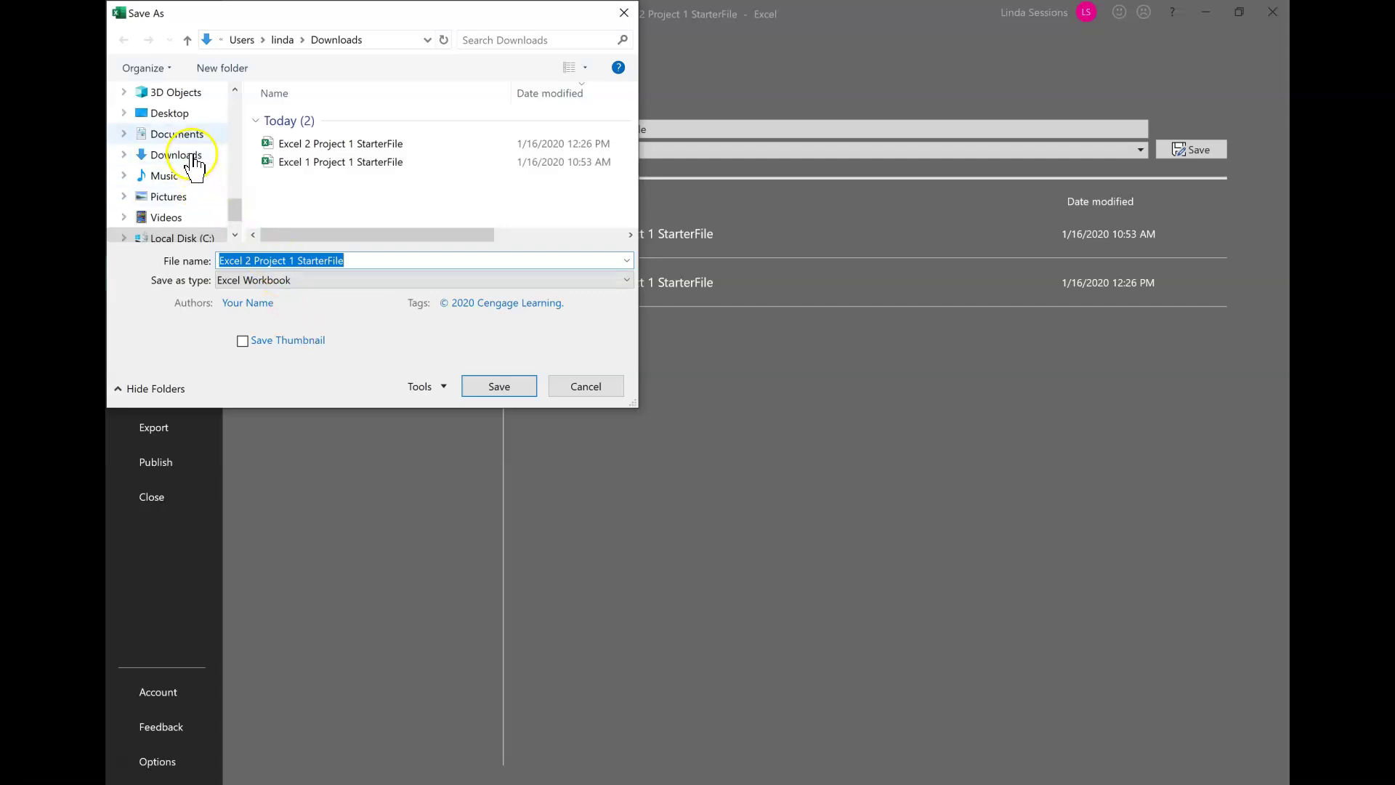
left_click(188, 135)
left_click(308, 139)
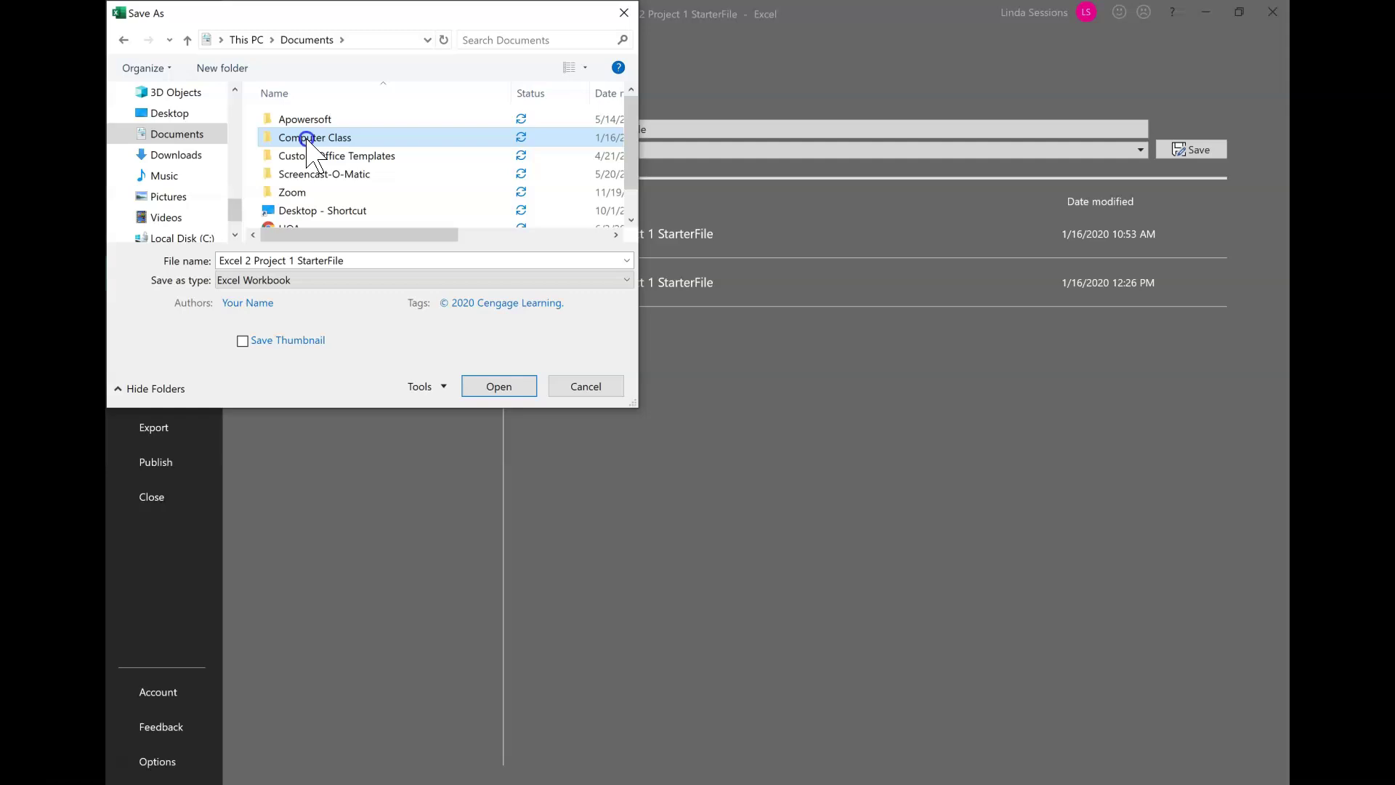
double_click(308, 139)
left_click(346, 260)
left_click(346, 260)
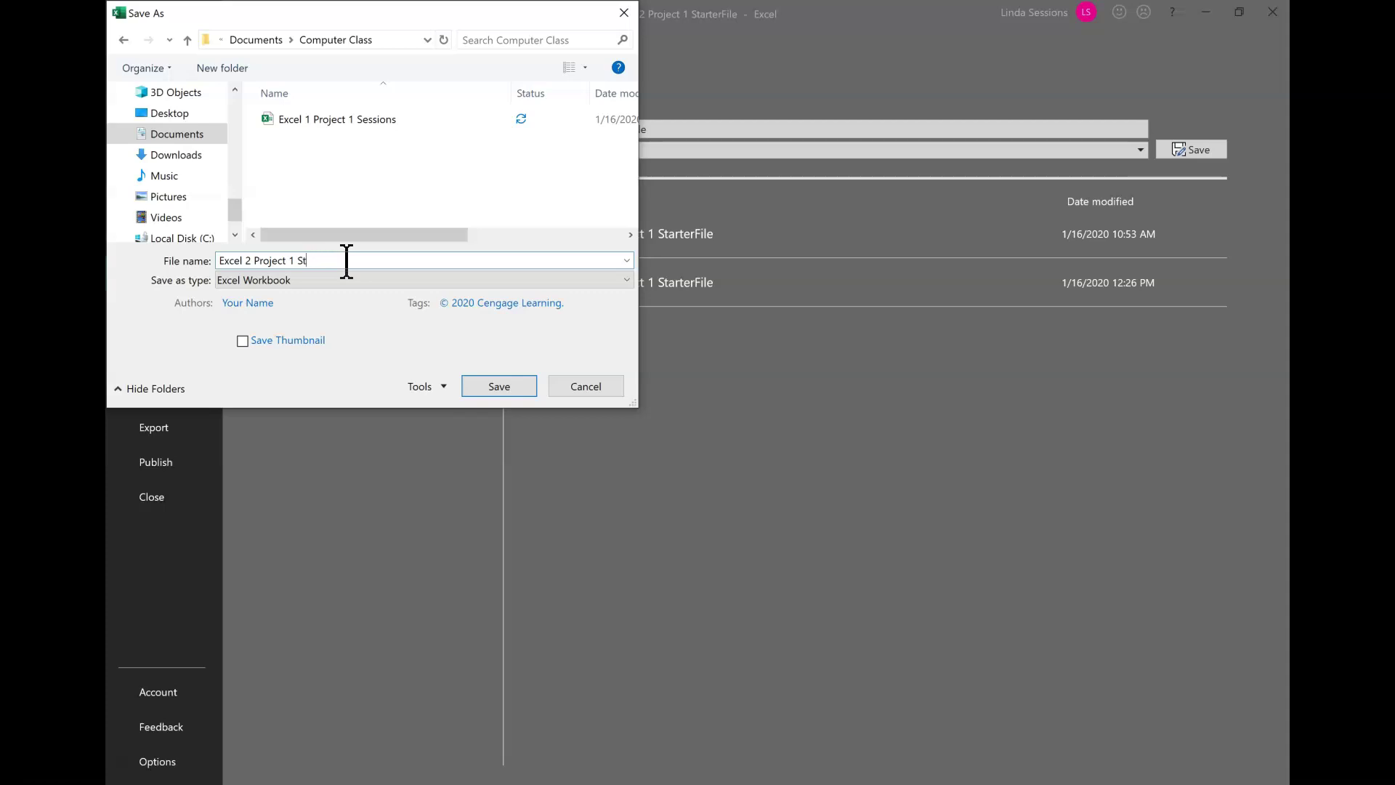
type("essions")
left_click(502, 387)
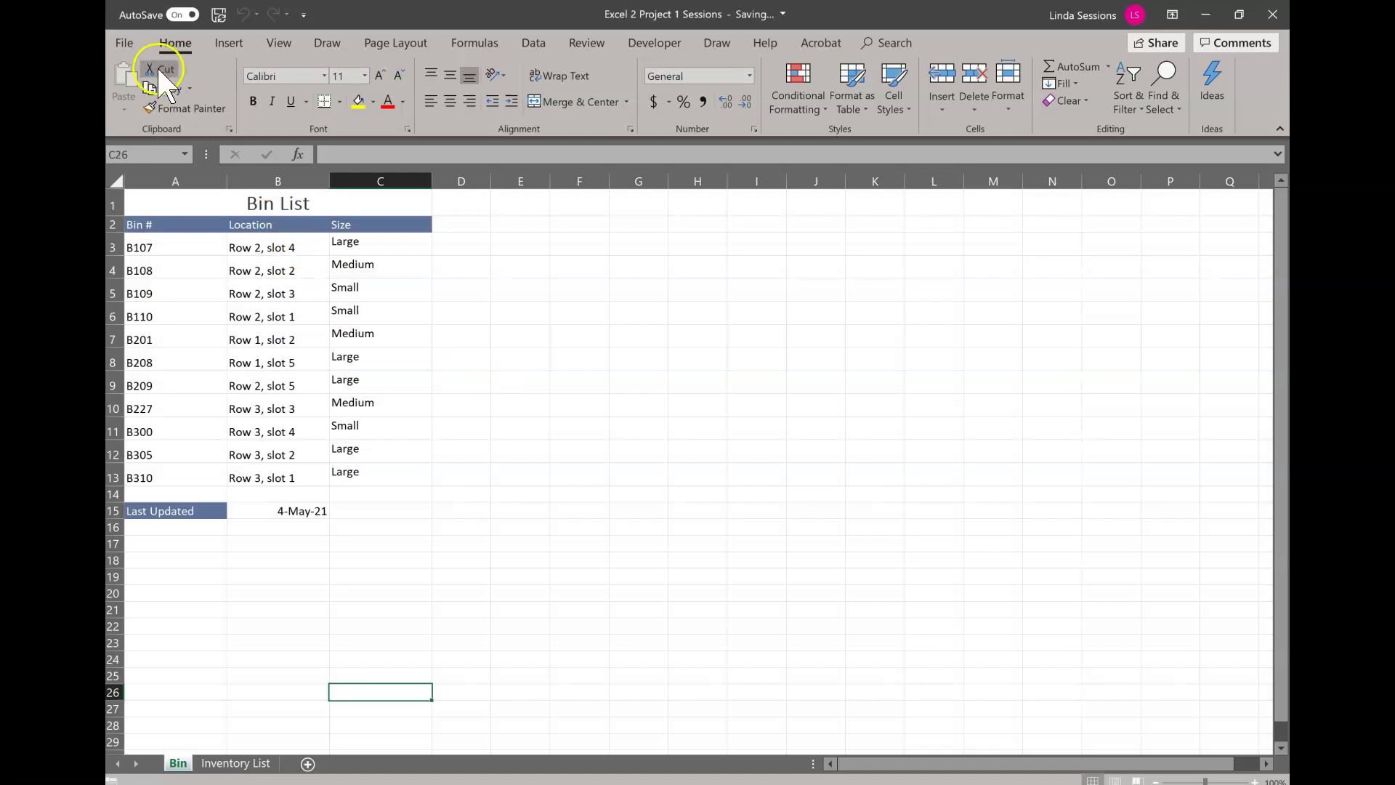
Step: Set the Author in the workbook's advanced properties to the student's full name and return to the worksheet
left_click(122, 43)
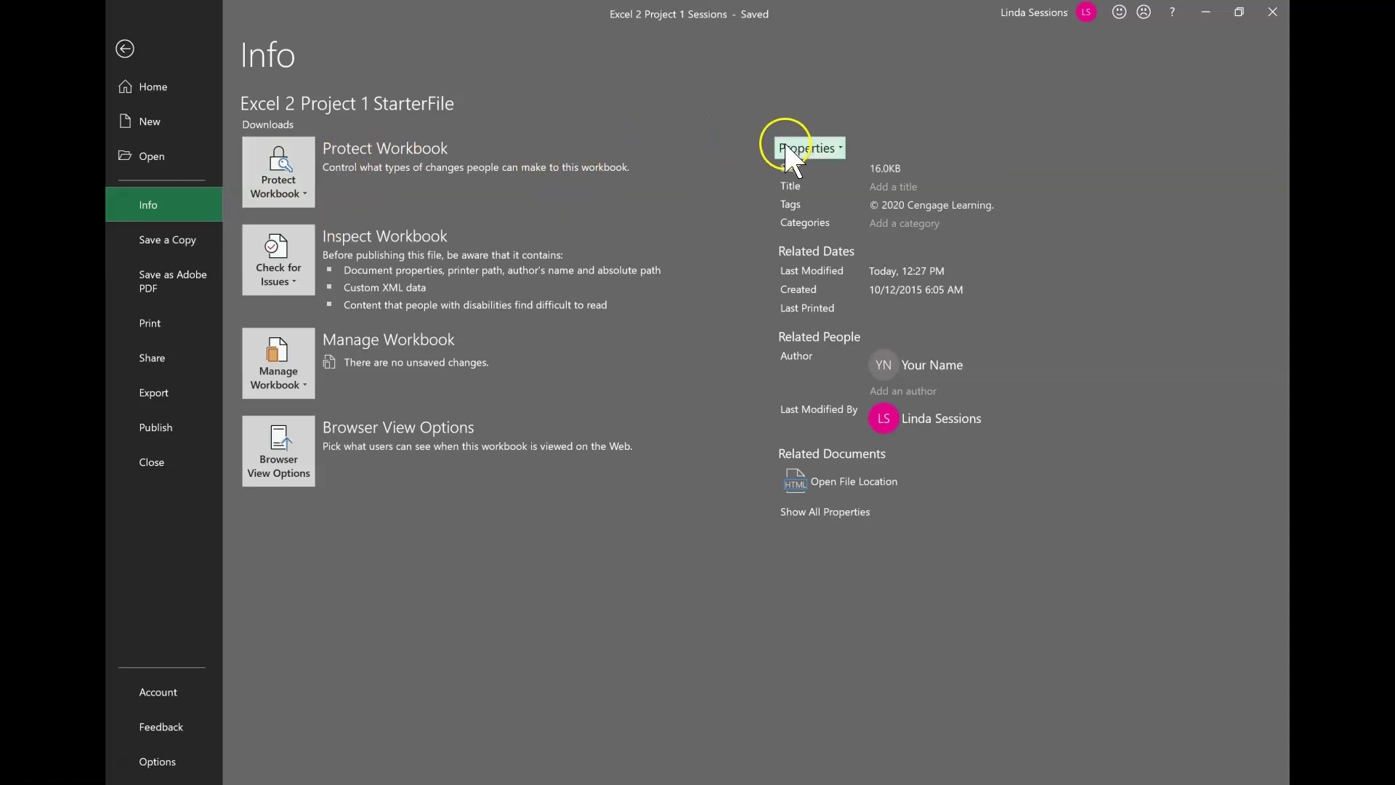
left_click(837, 148)
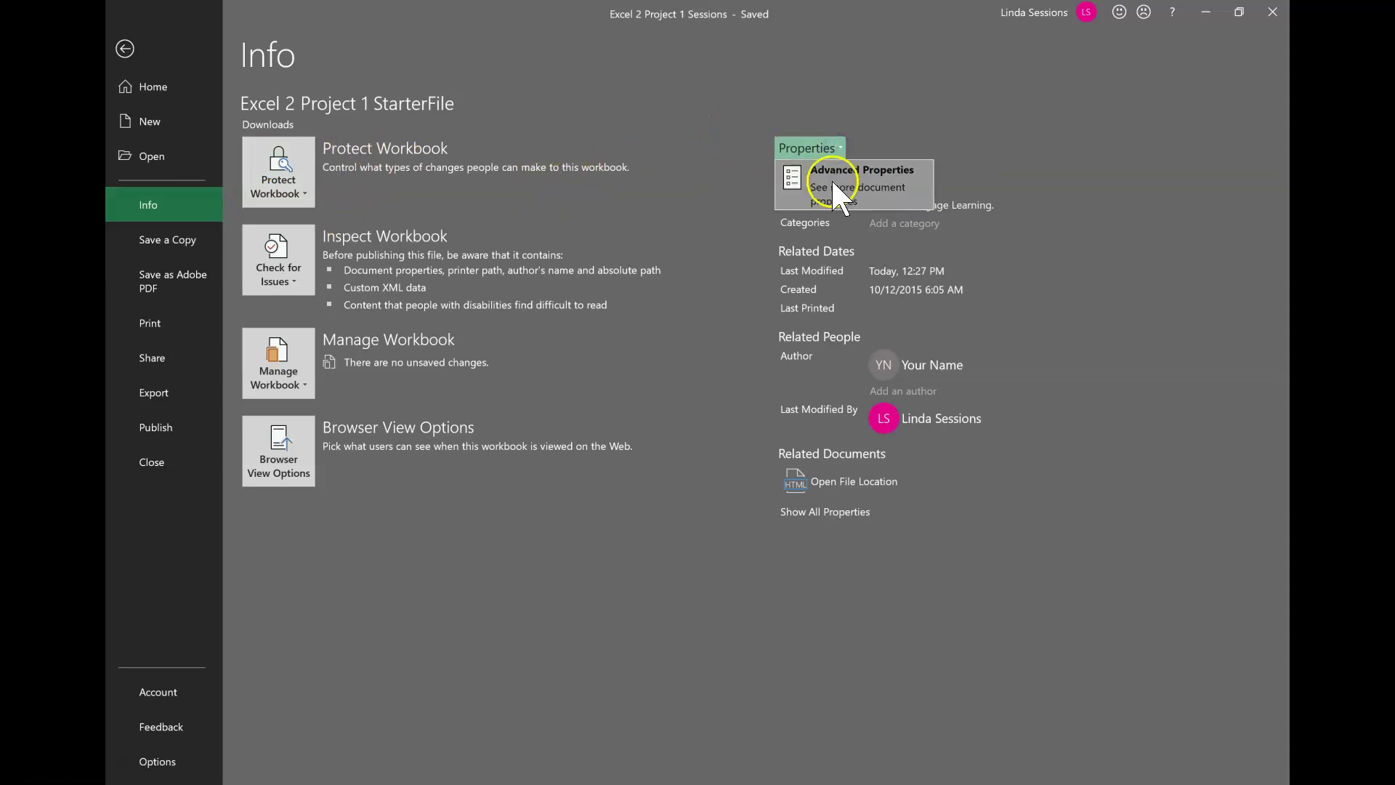
left_click(830, 177)
left_click_drag(544, 317, 455, 320)
type("Linda Sessions")
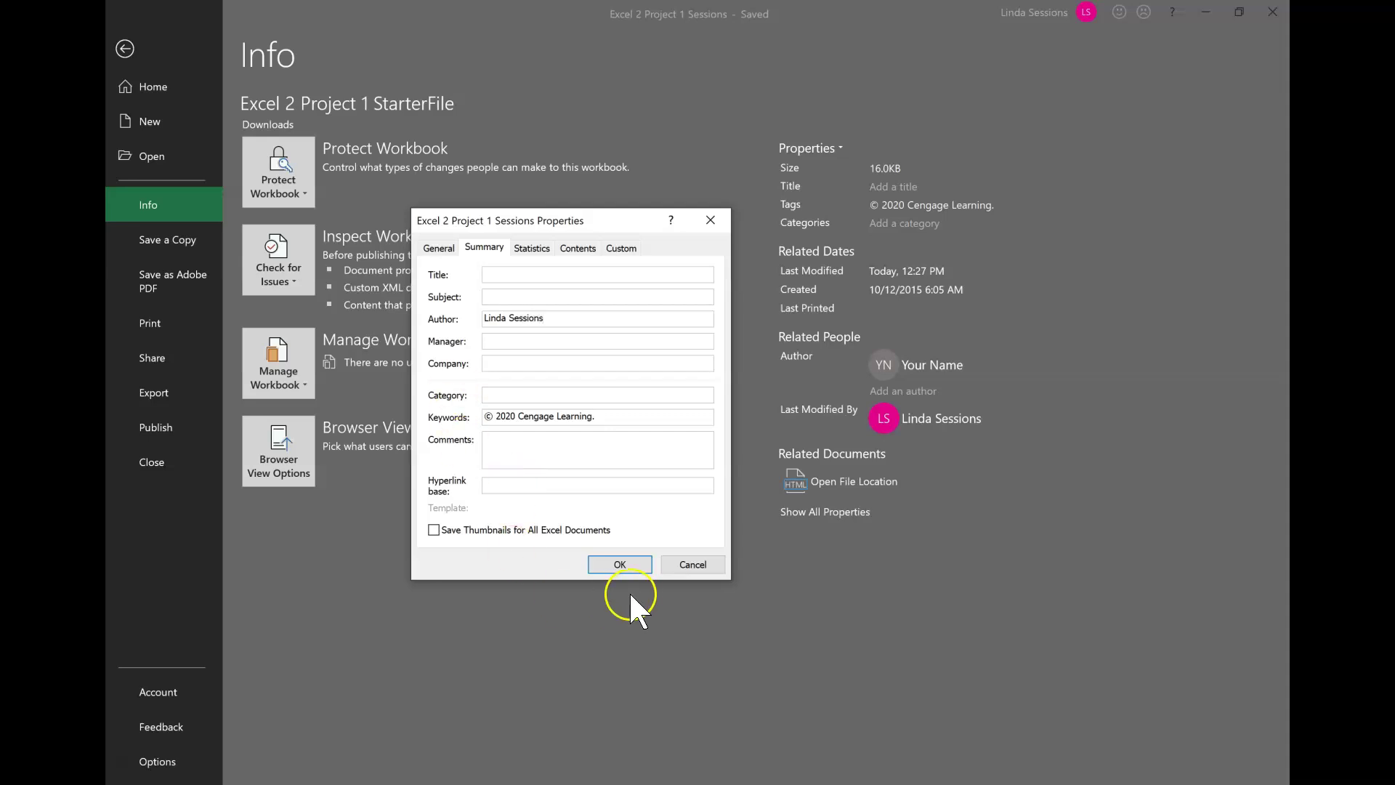
left_click(619, 564)
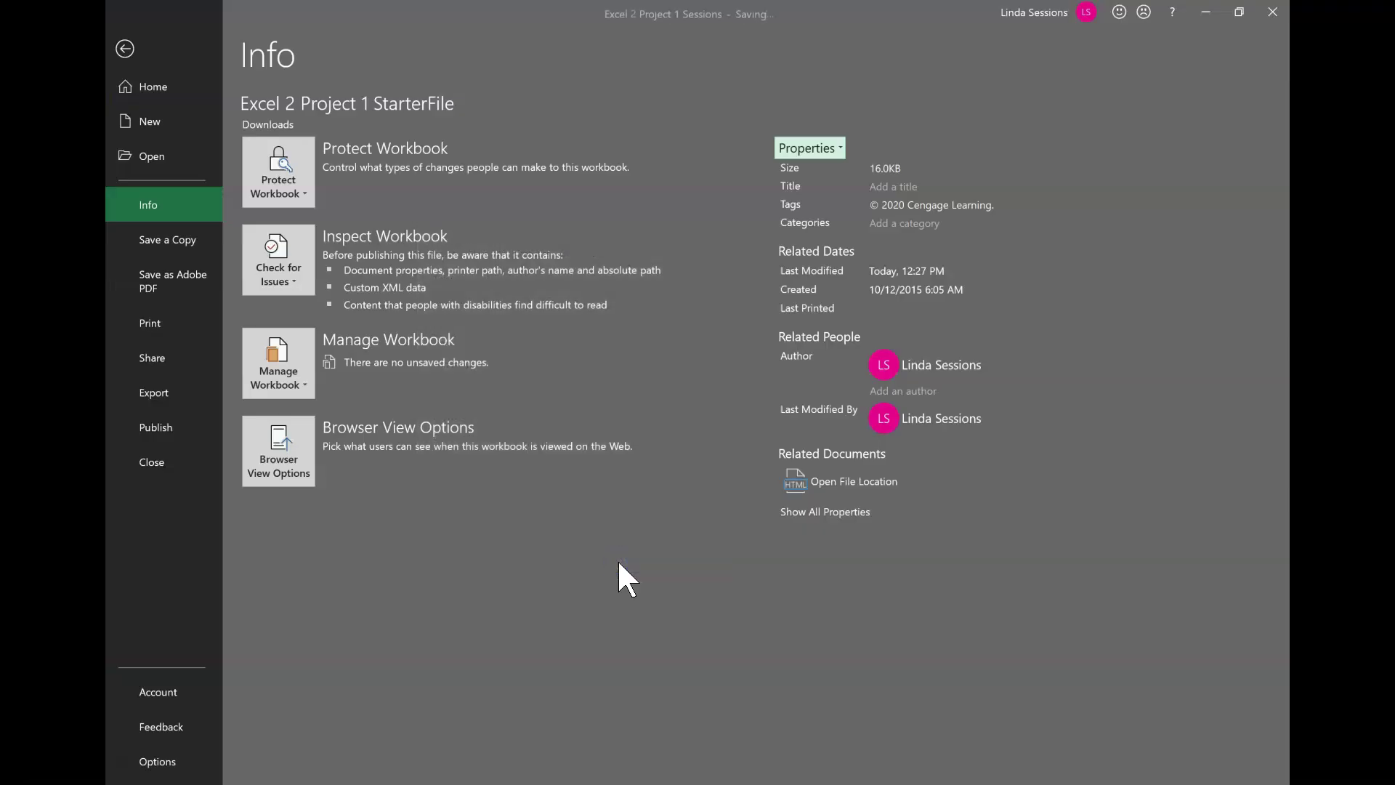
left_click(120, 31)
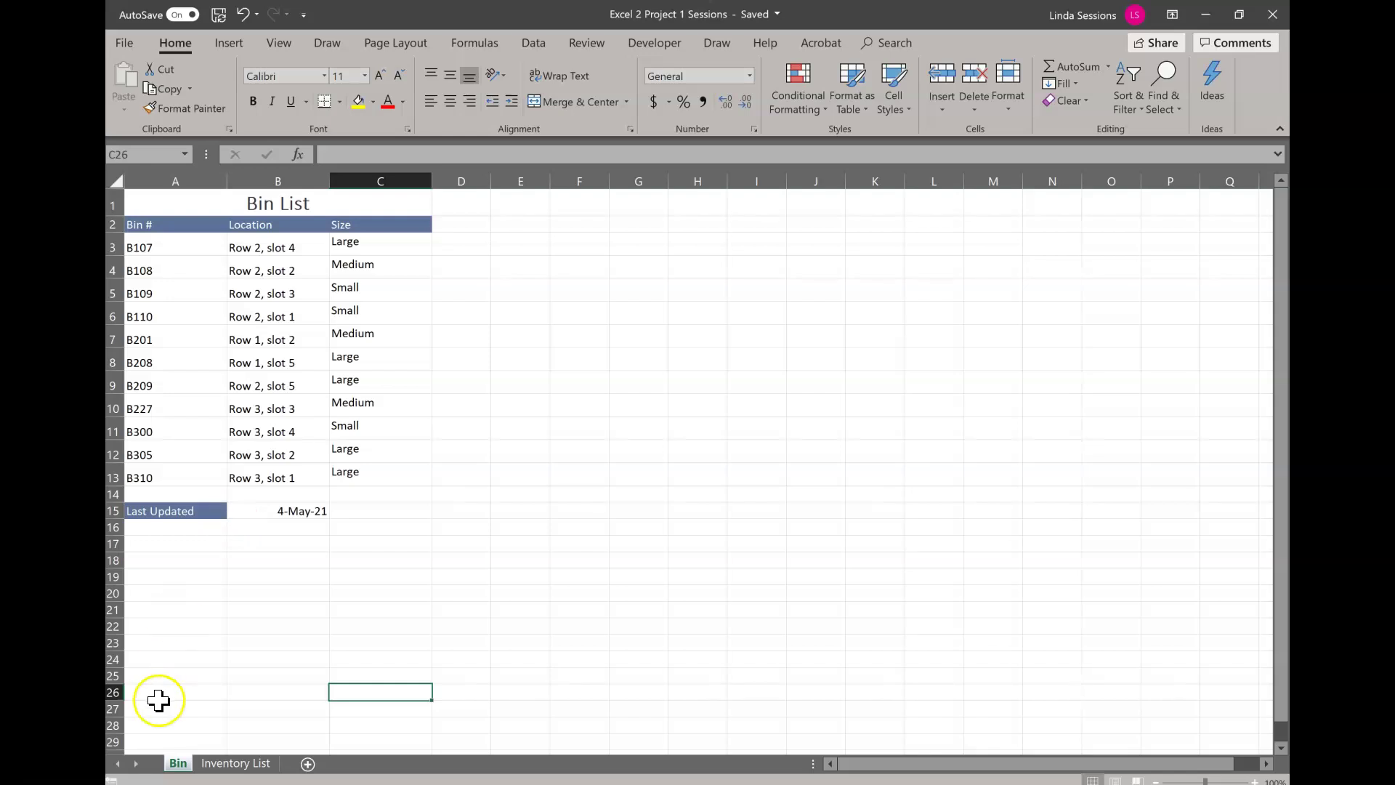
Step: Rename the Bin worksheet as Bin List
double_click(178, 762)
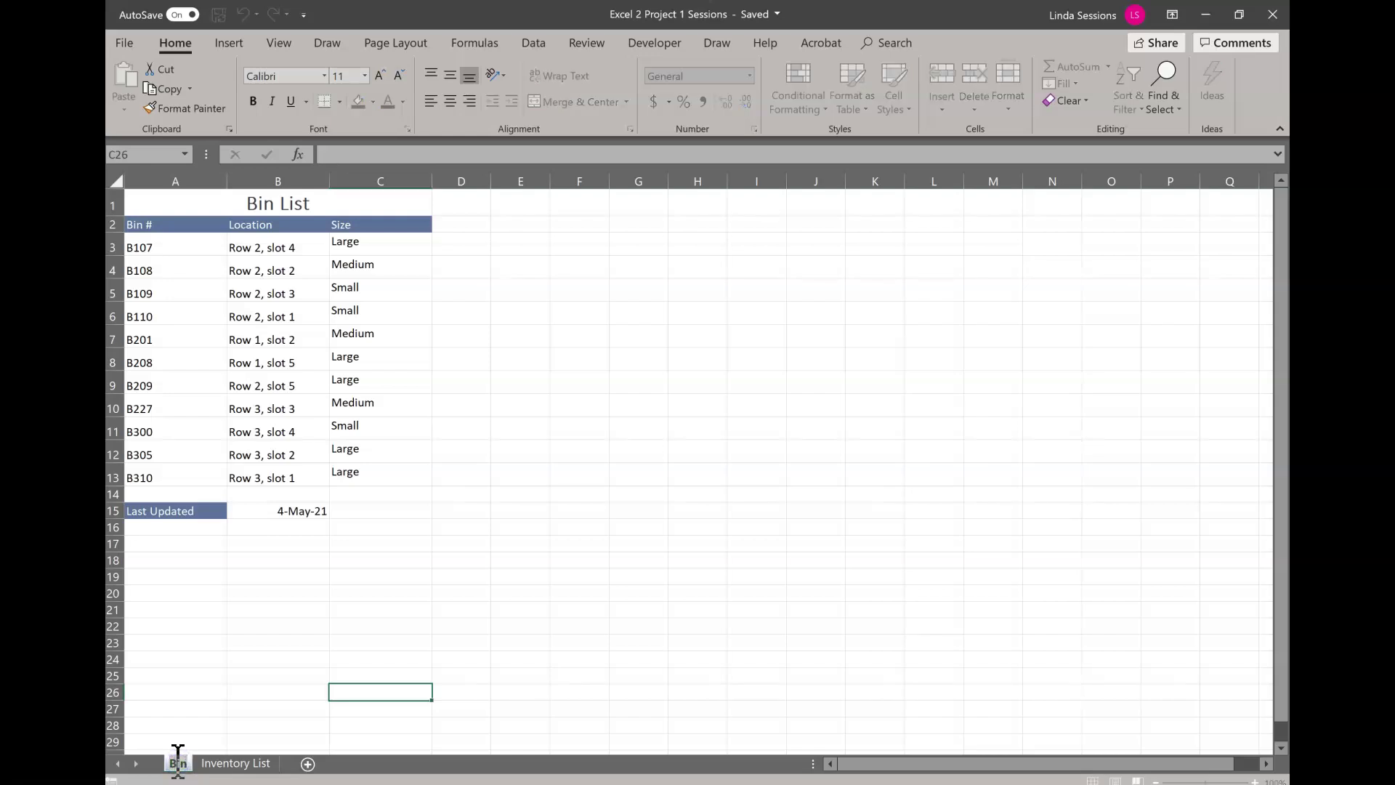
type("Bin List")
key("Return")
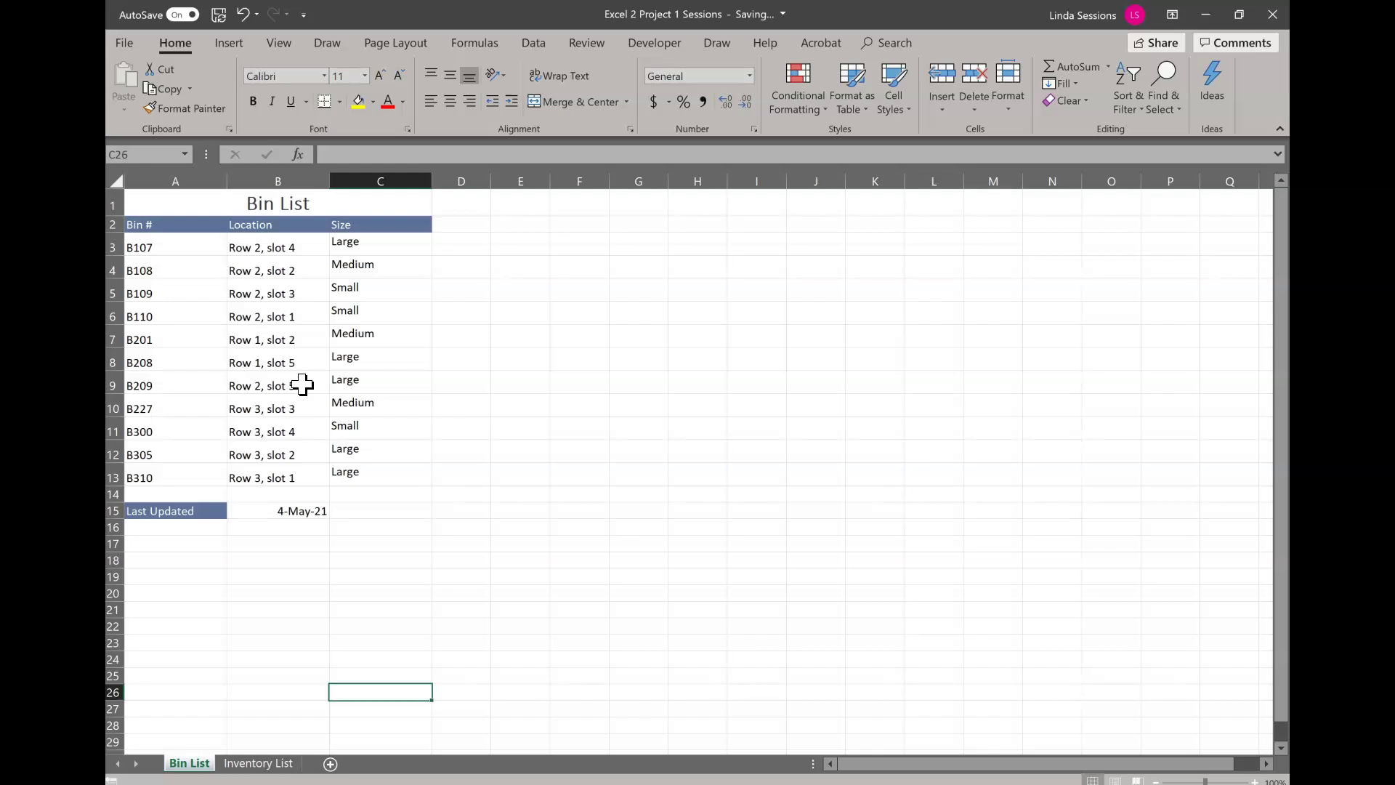
Step: Bottom-align the Size entries in the range C3:C13
left_click(373, 246)
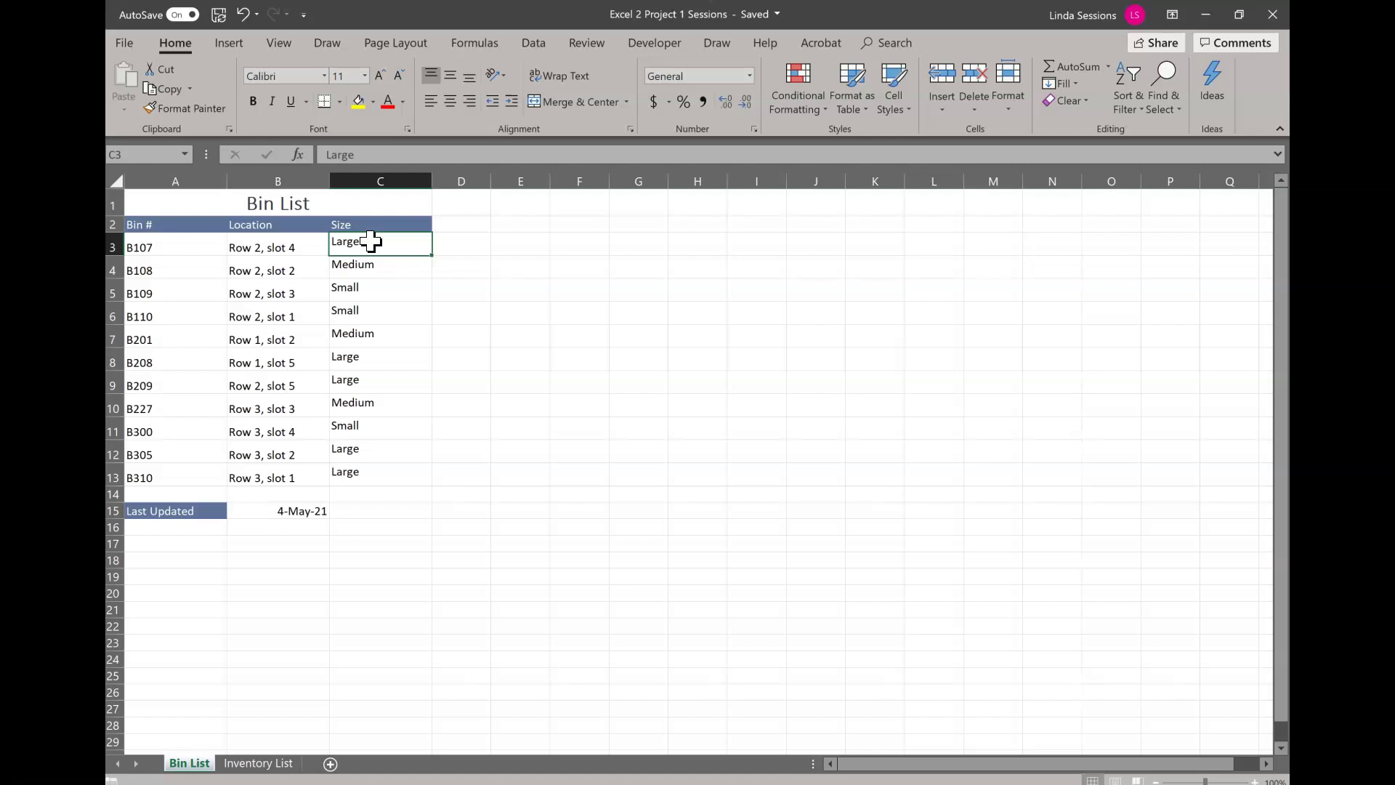
left_click_drag(371, 241, 359, 469)
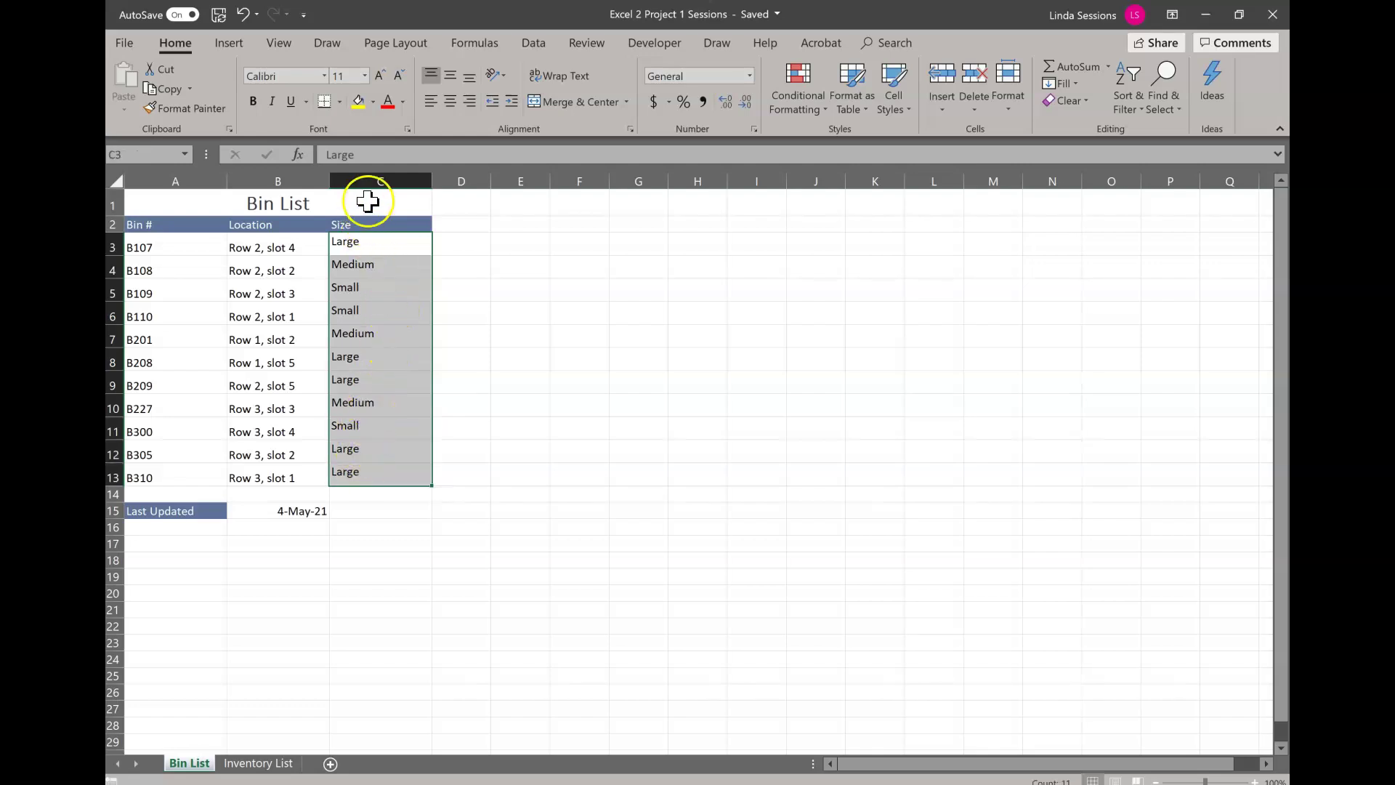
left_click(469, 77)
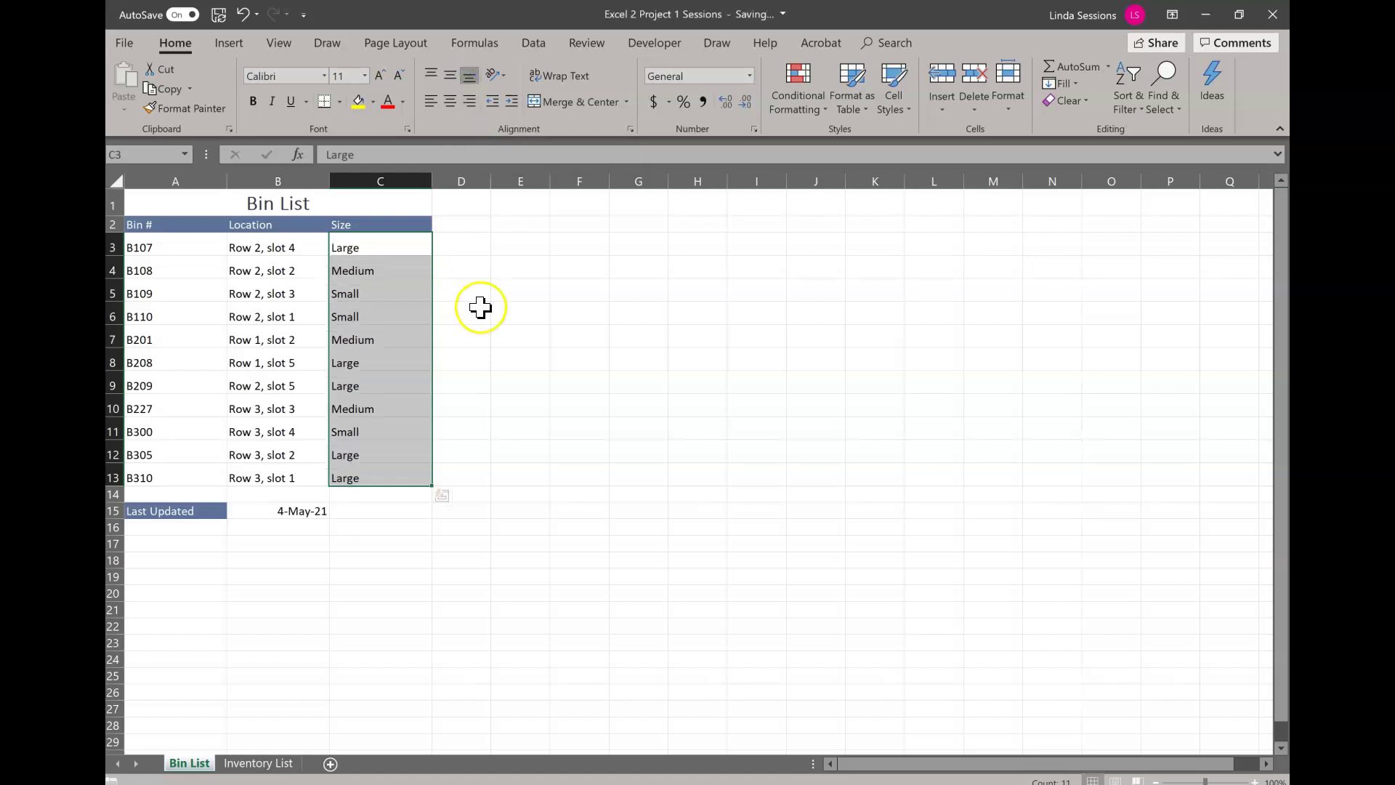
left_click(527, 360)
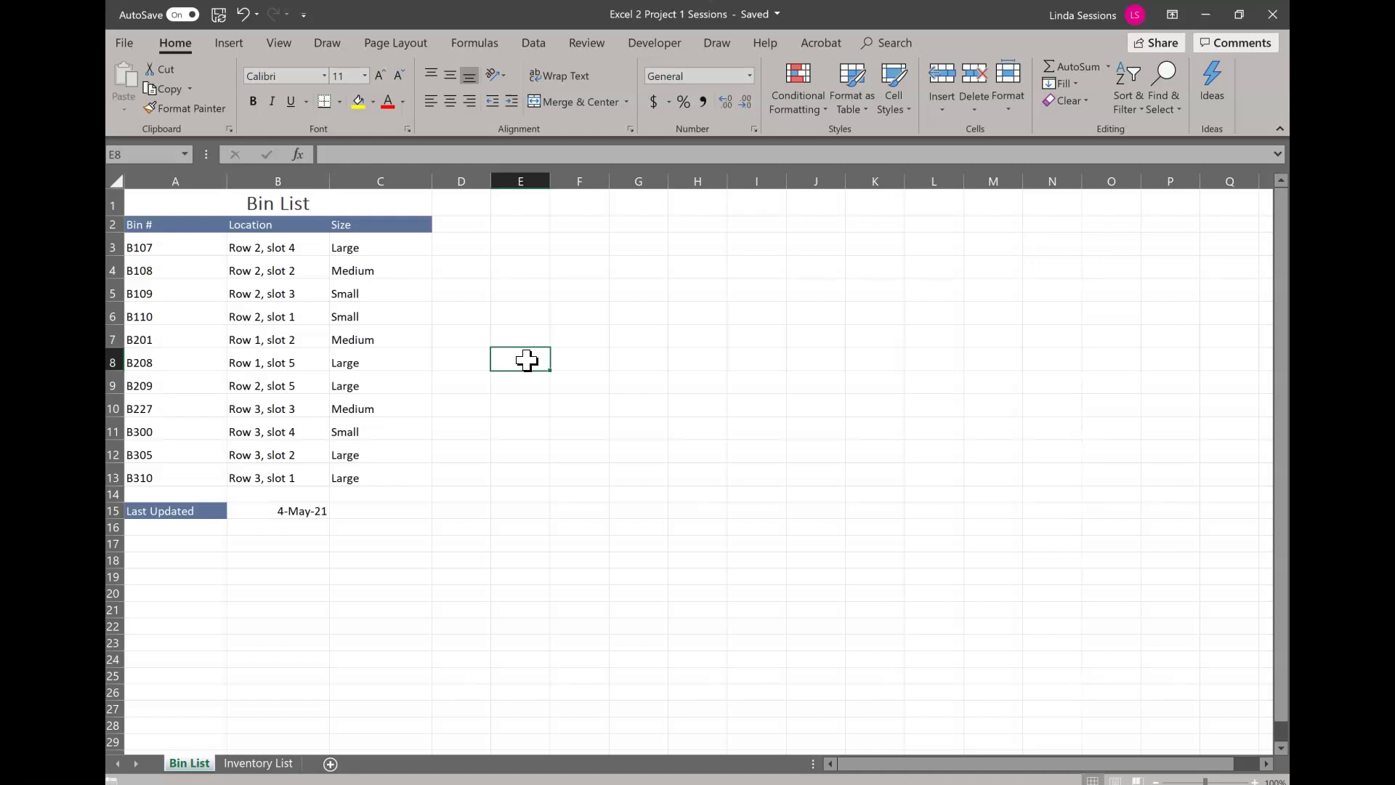
Step: Apply a solid outline border in the base blue-gray theme color around the range A1:C13
left_click(203, 199)
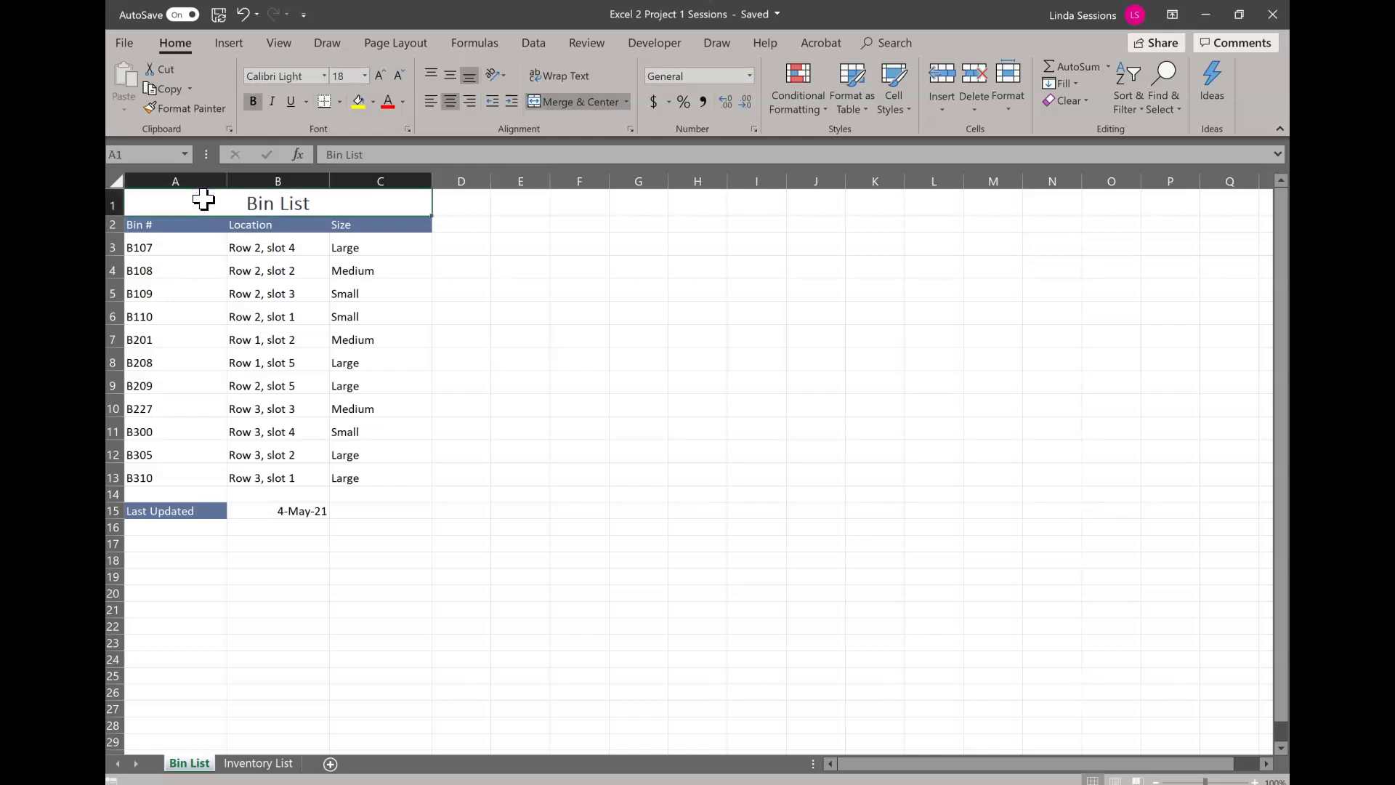
left_click_drag(203, 199, 182, 477)
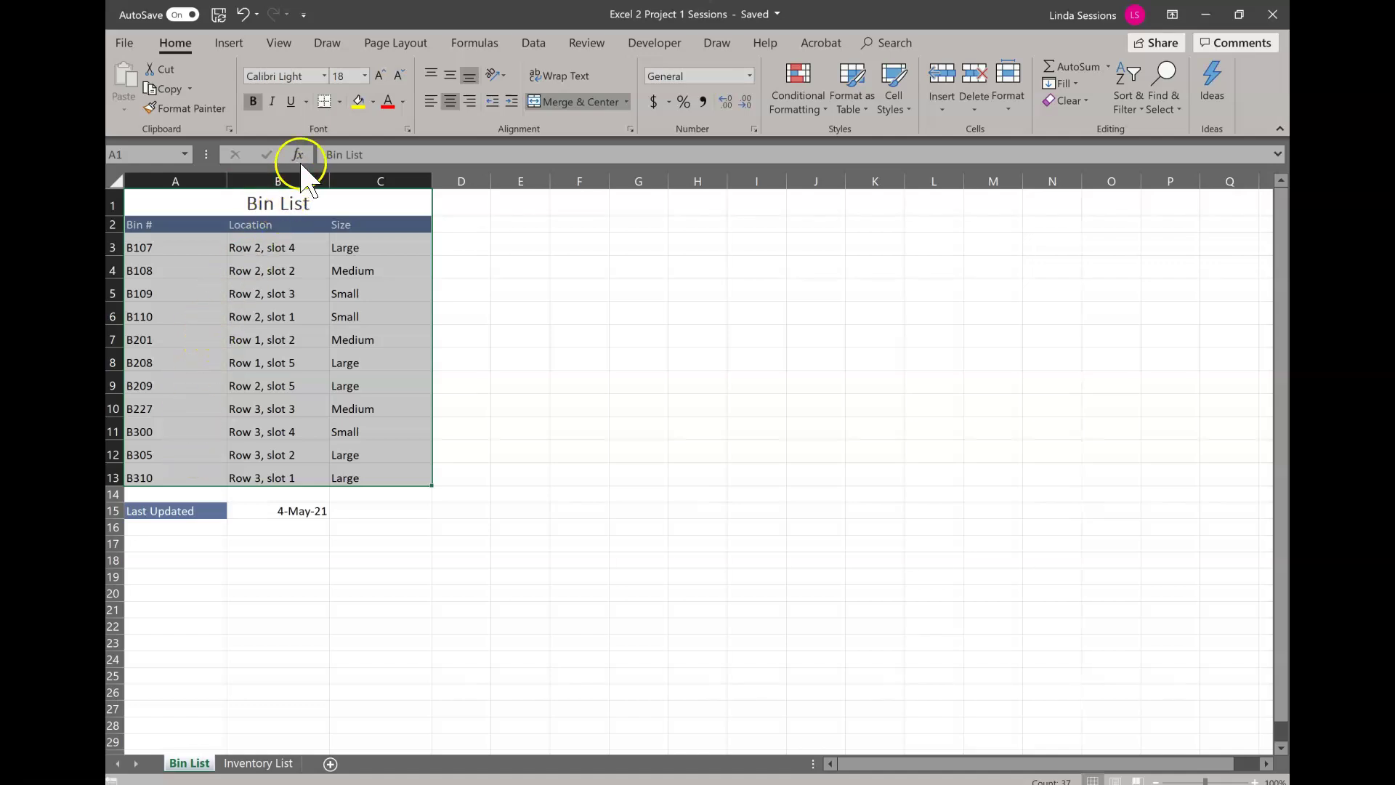
left_click(341, 102)
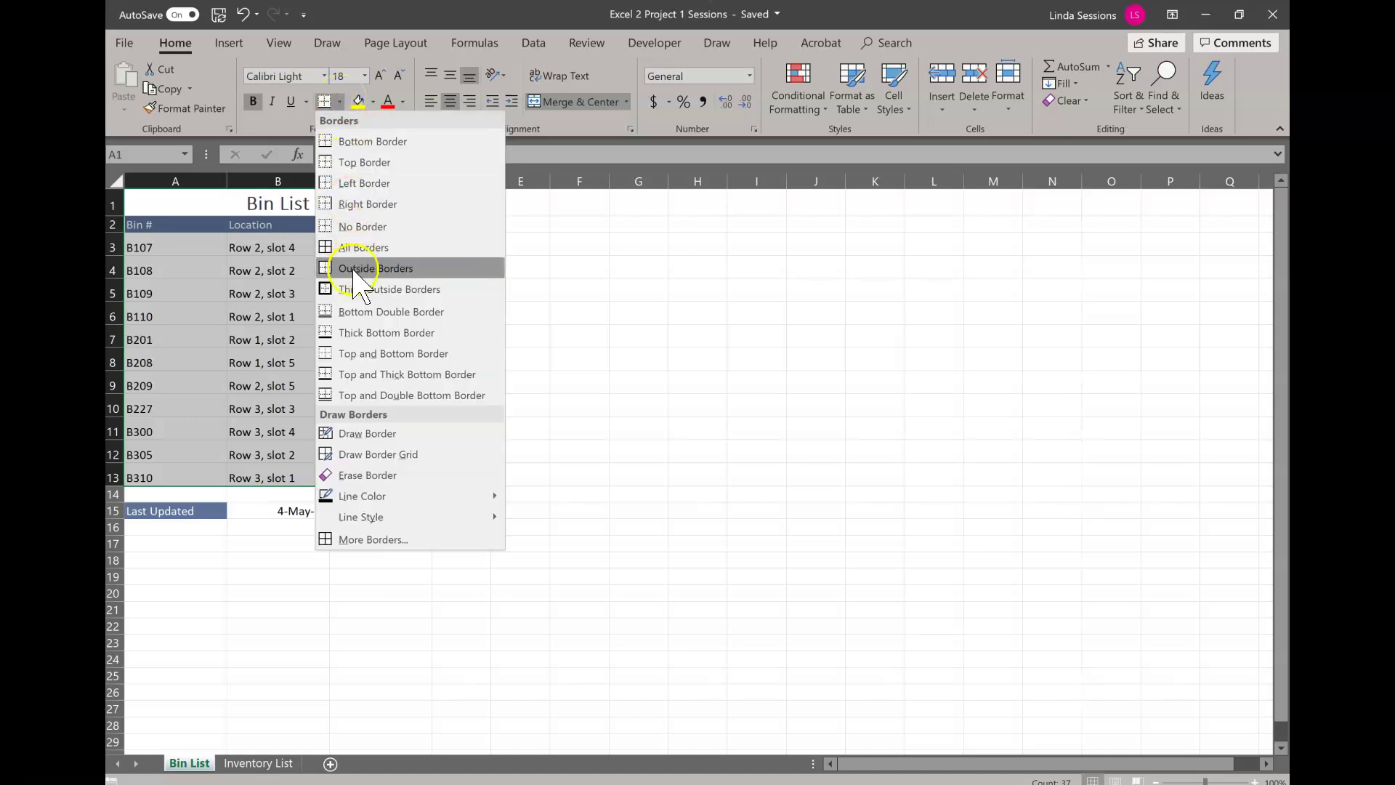
left_click(352, 539)
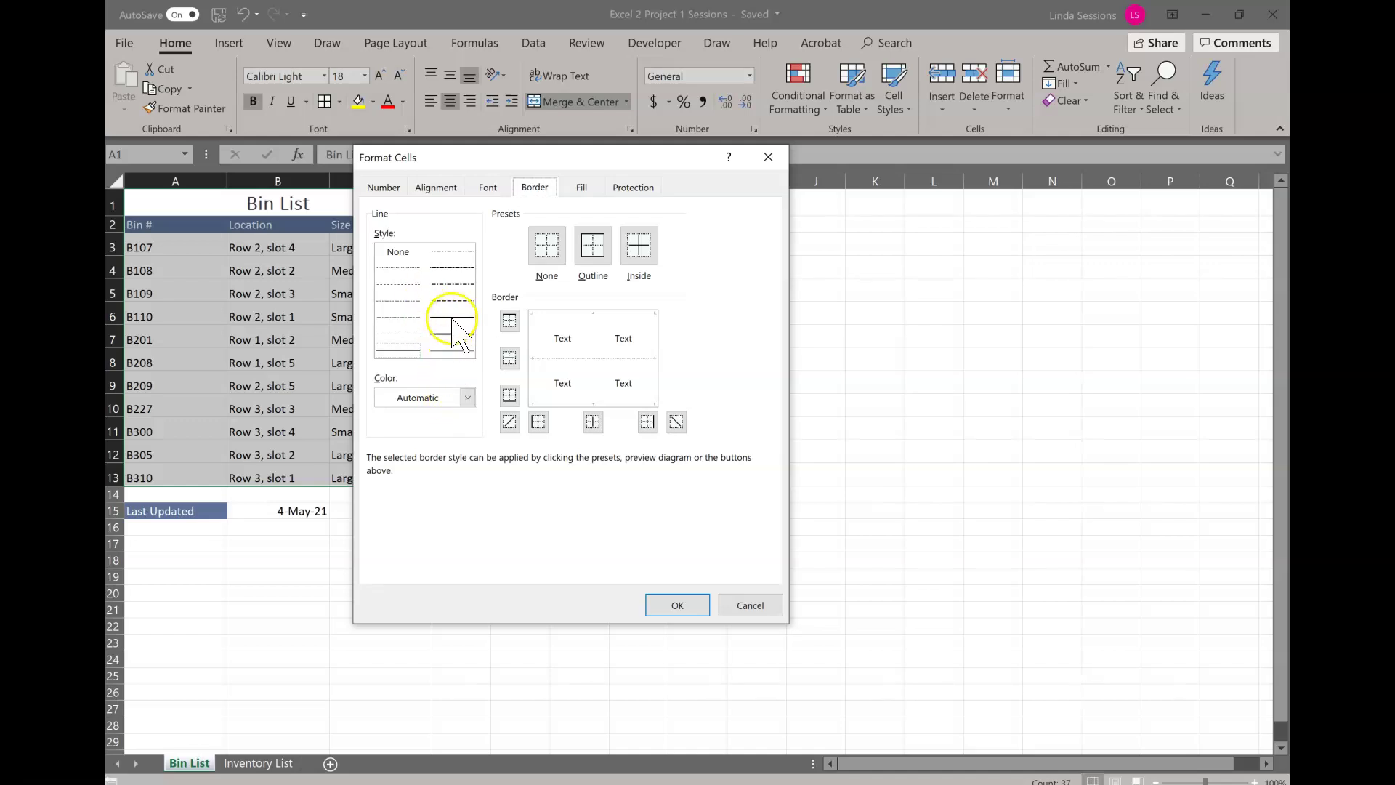
left_click(452, 319)
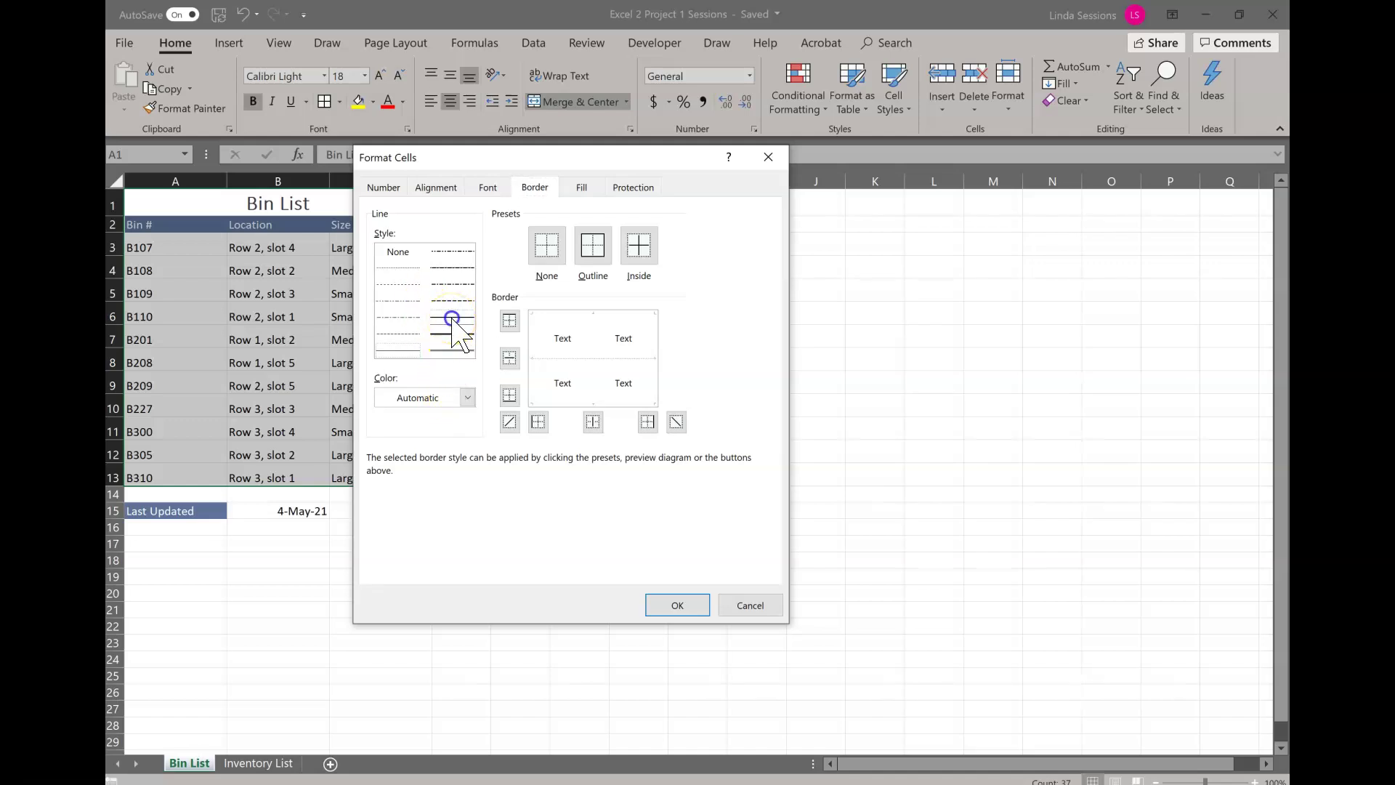
left_click(467, 398)
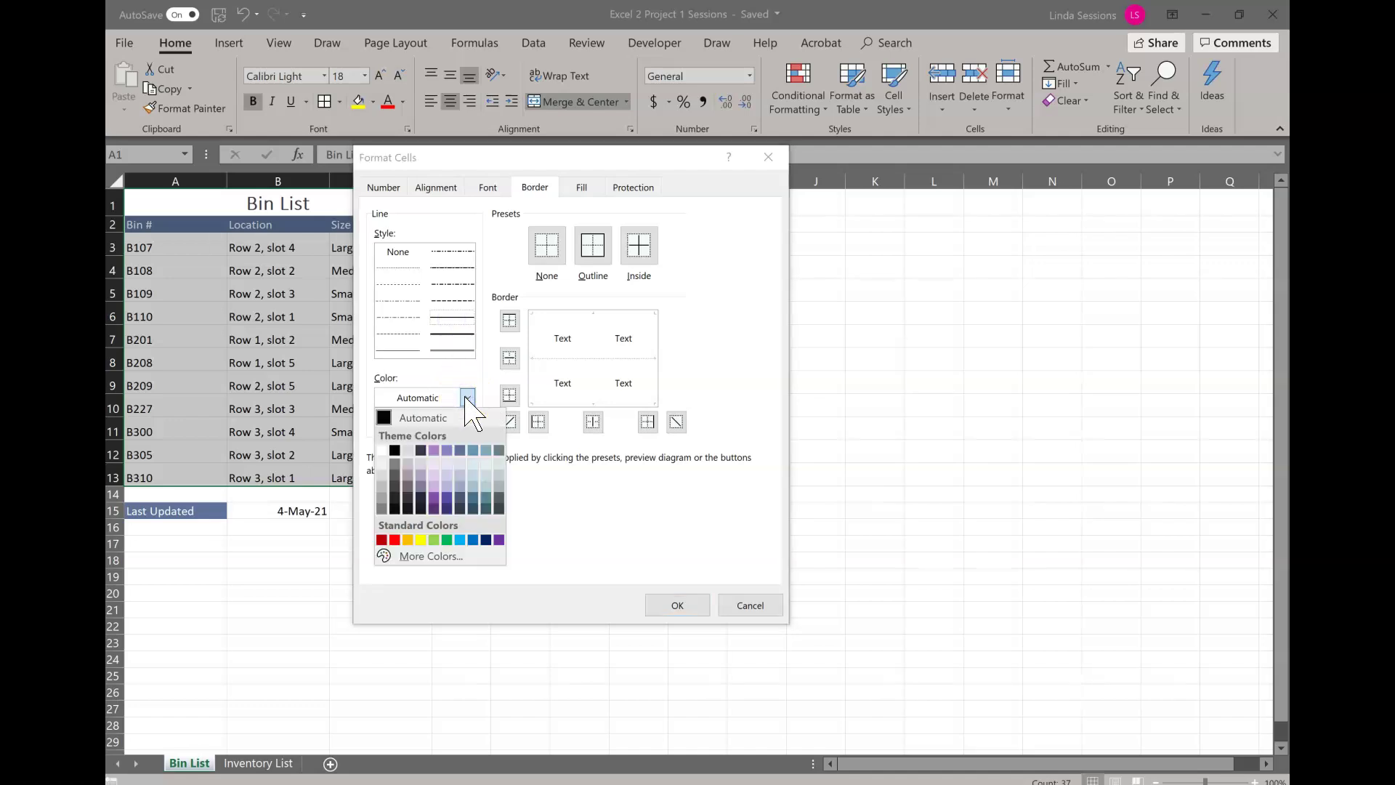
left_click(460, 484)
left_click(467, 399)
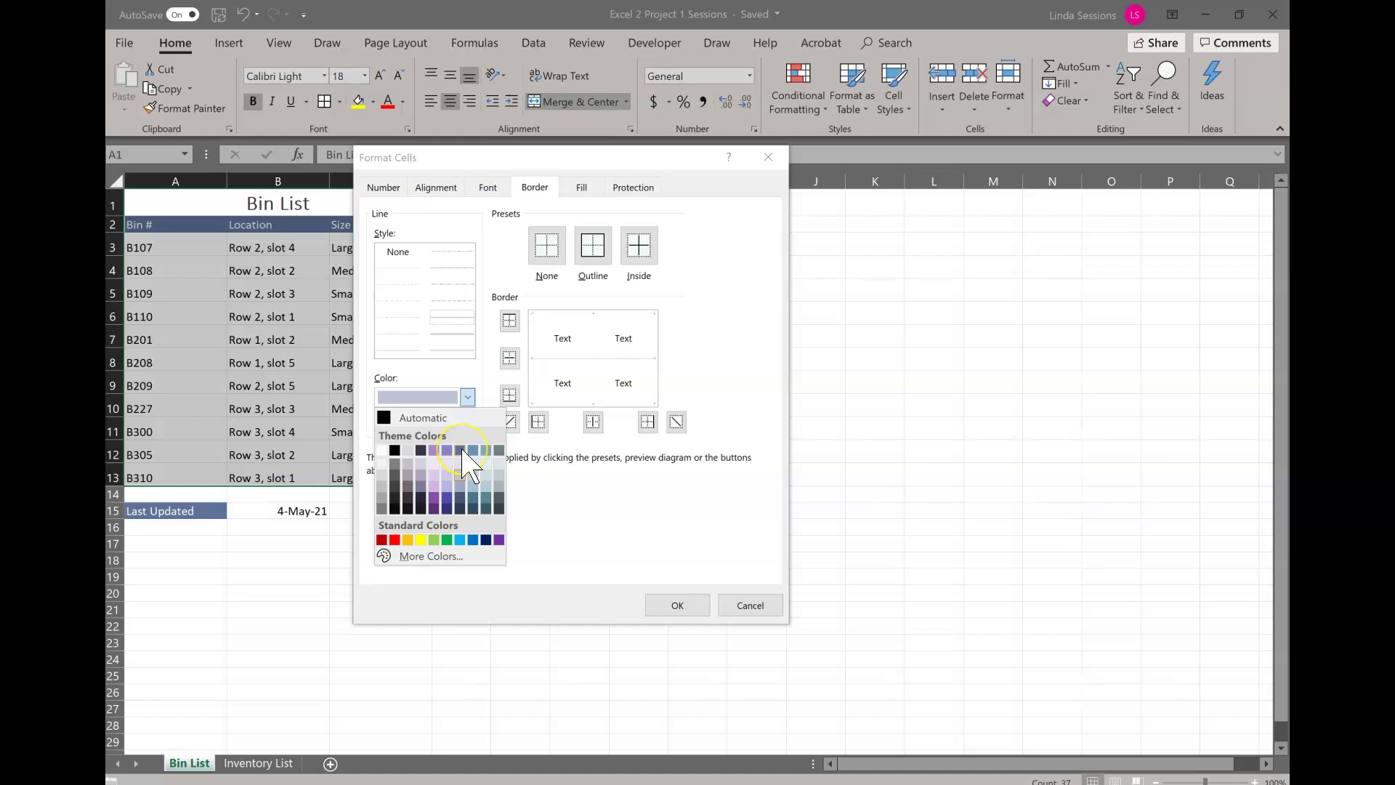
left_click(460, 451)
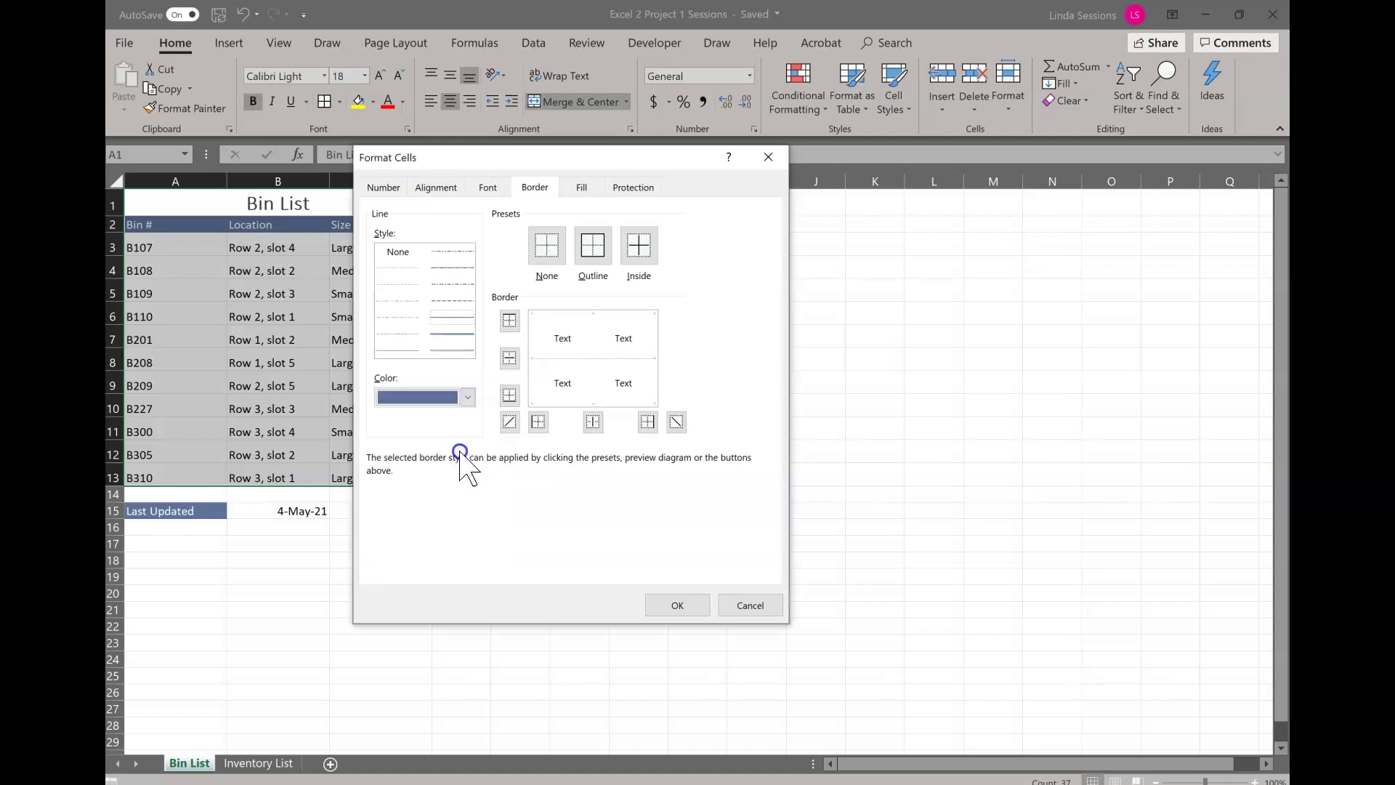
left_click(594, 245)
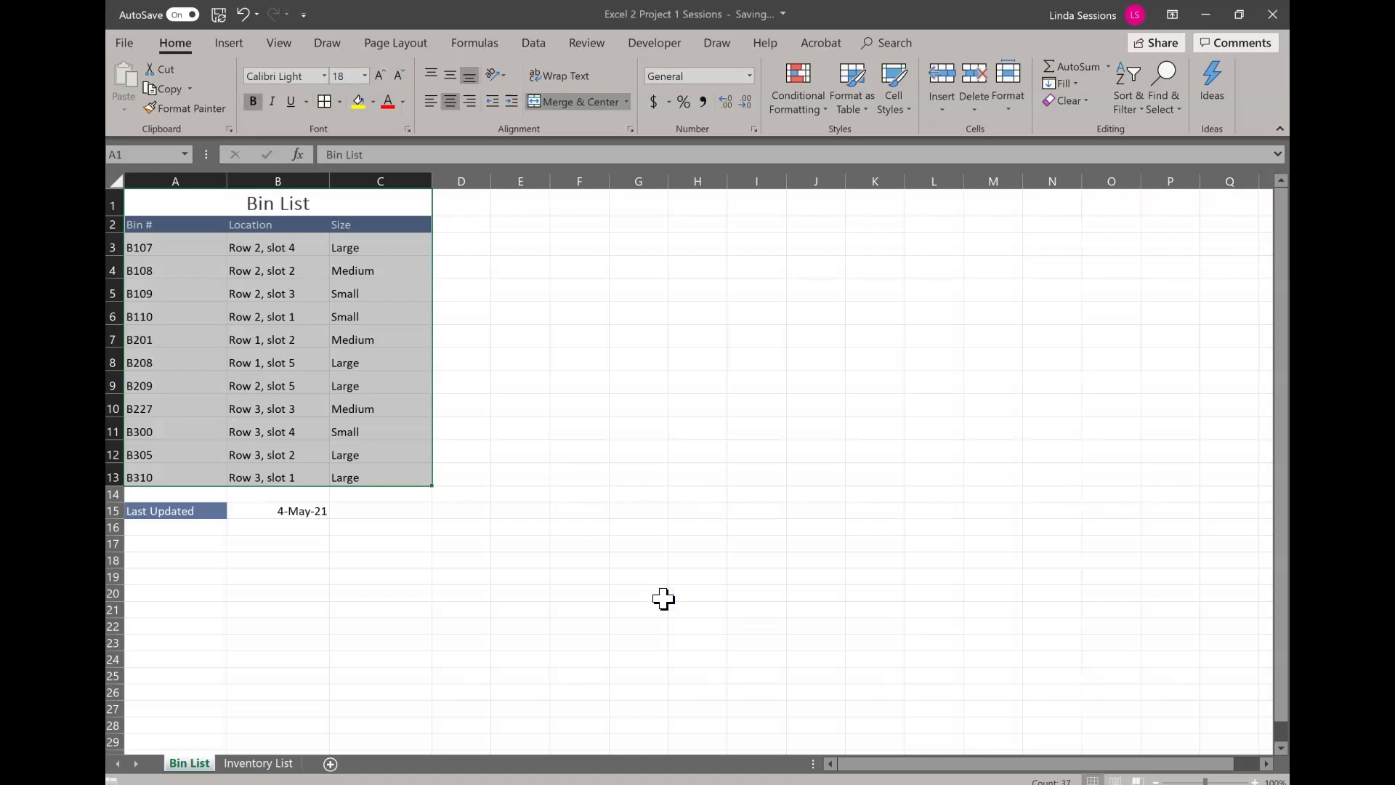
left_click(672, 426)
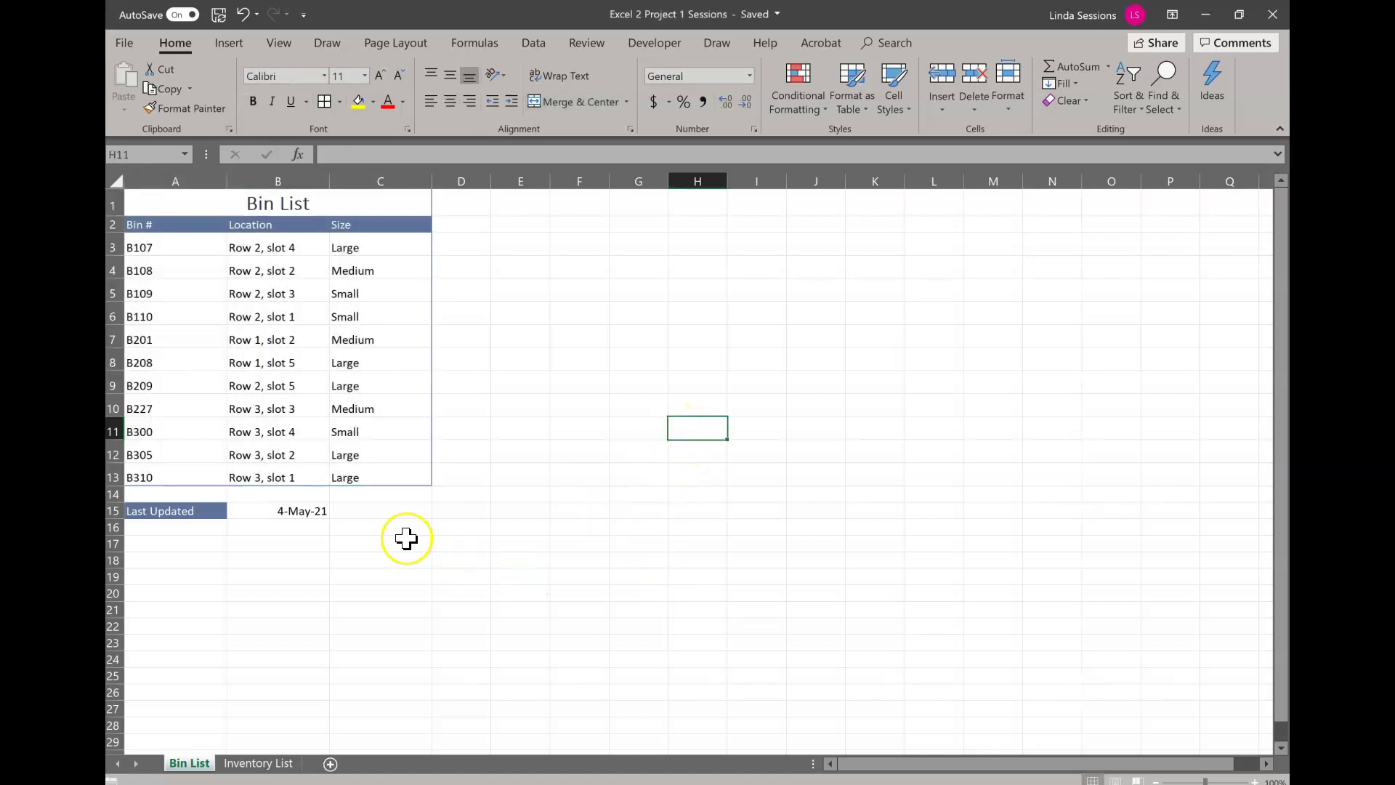
Step: Apply the Short Date number format to the Last Updated date in cell B15
left_click(302, 514)
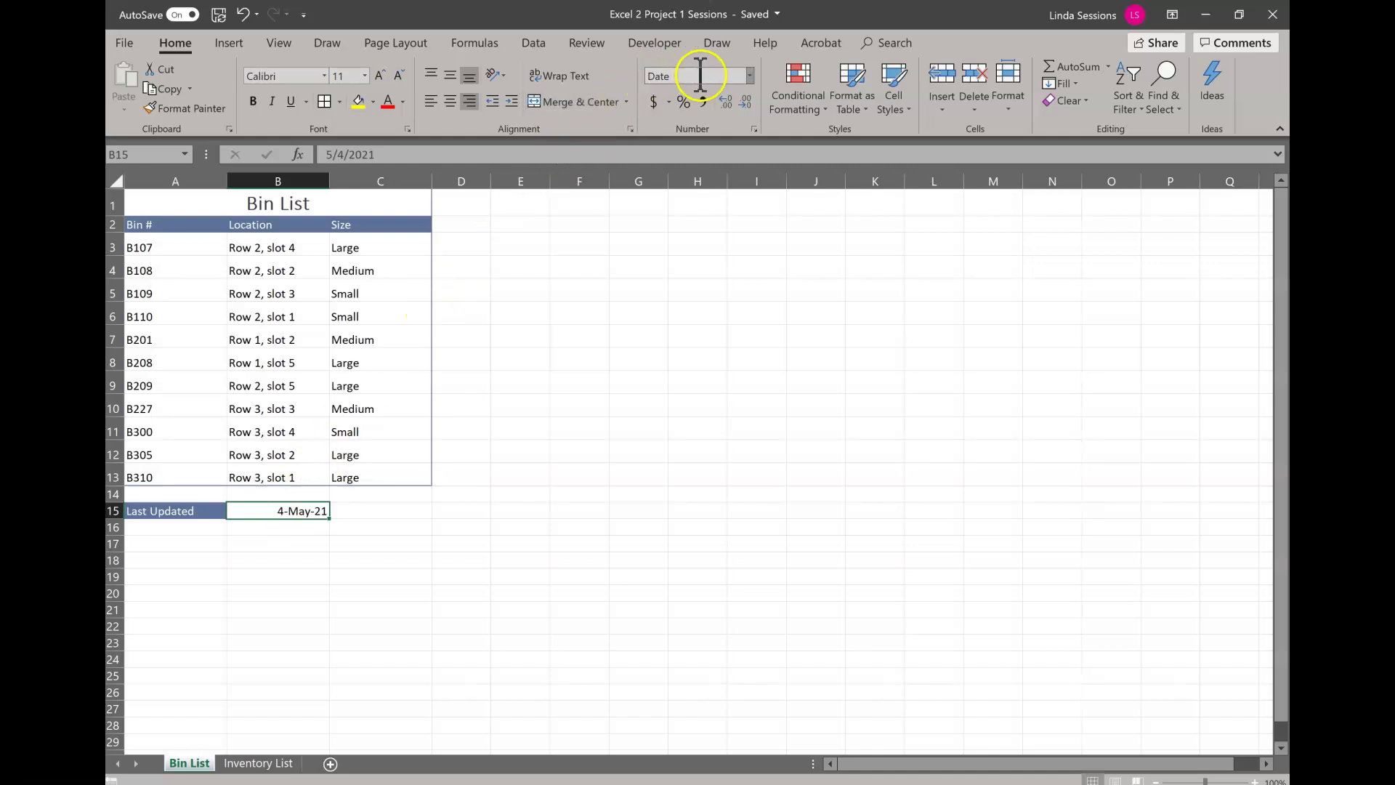
left_click(749, 76)
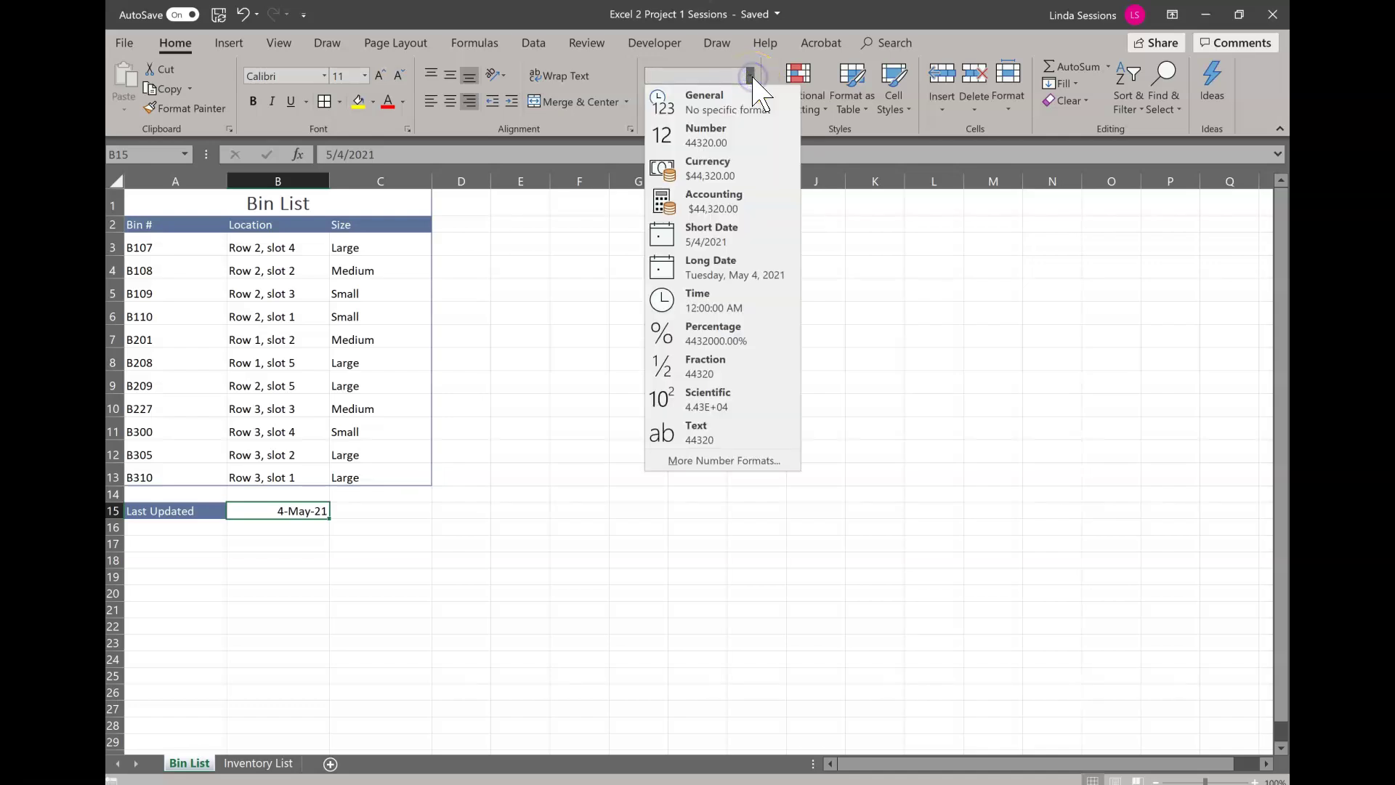
left_click(708, 246)
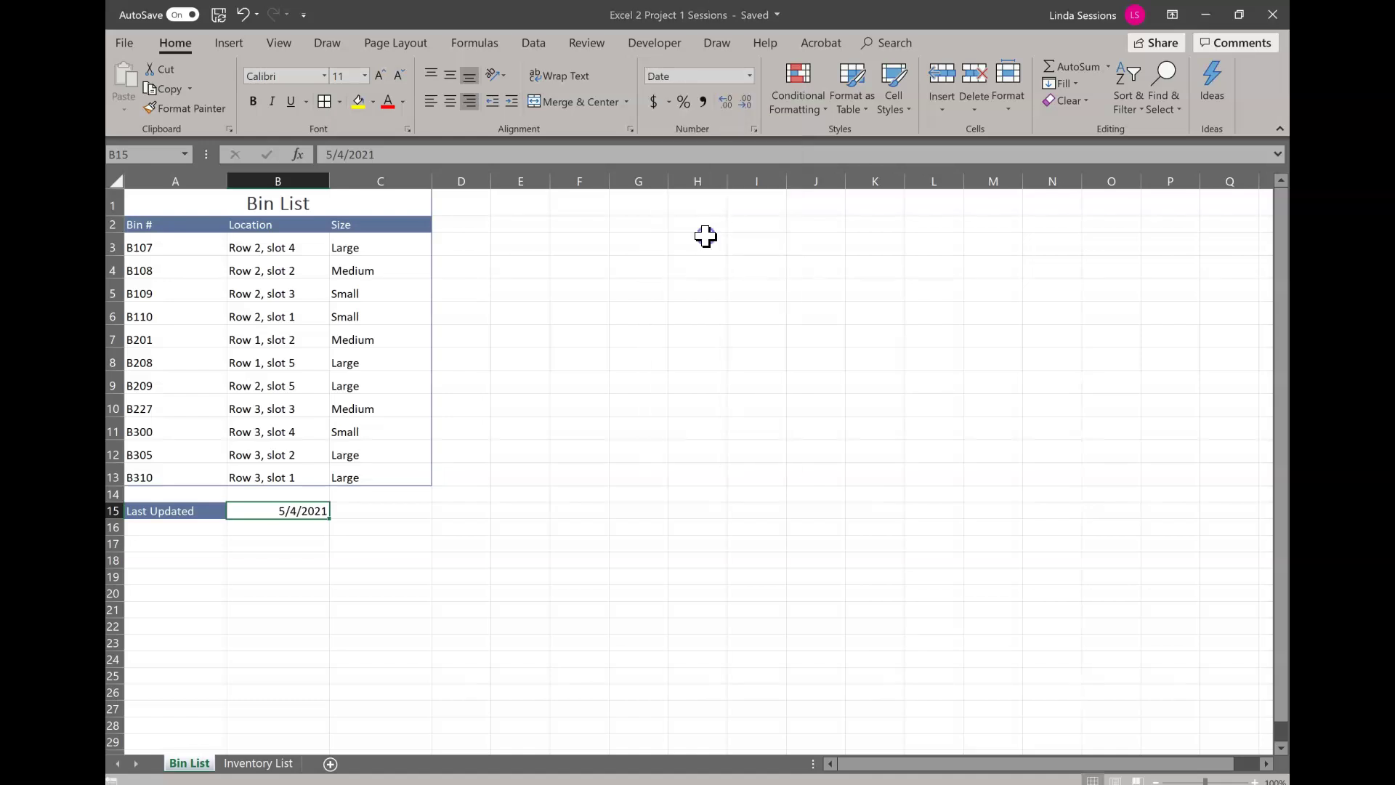
left_click(718, 345)
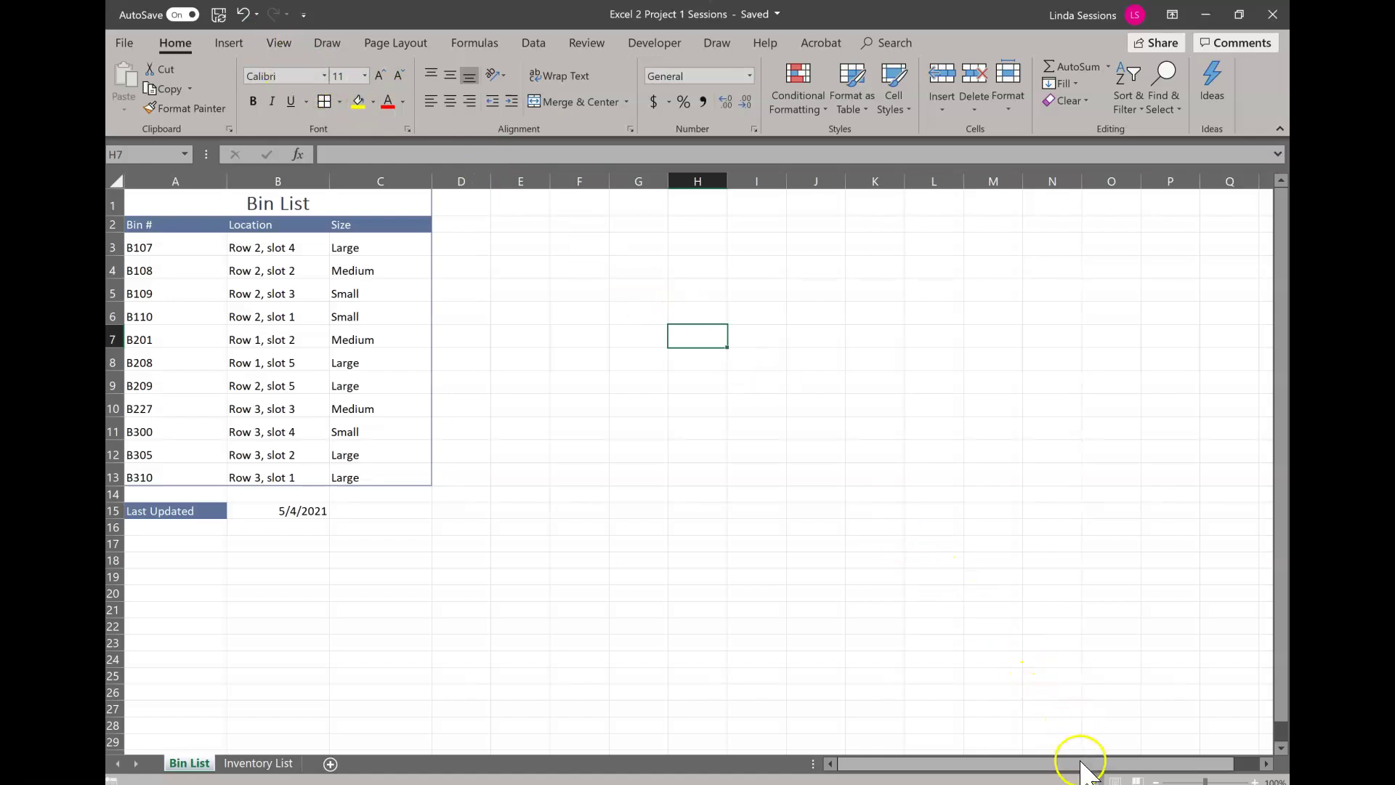
Step: Add the center header text "Warehouse Bins" to the Bin List worksheet in Page Layout view and return to Normal view
left_click(1111, 779)
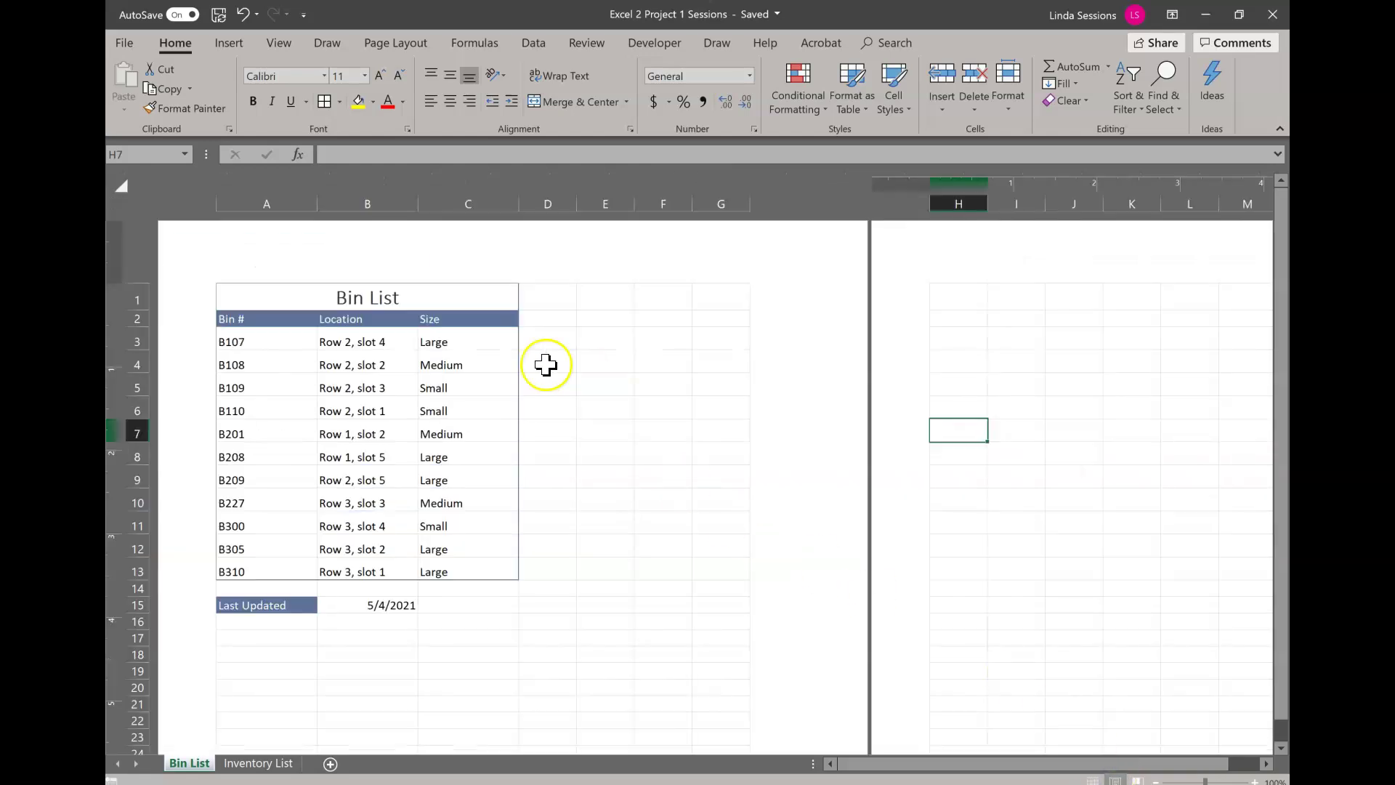
left_click(485, 270)
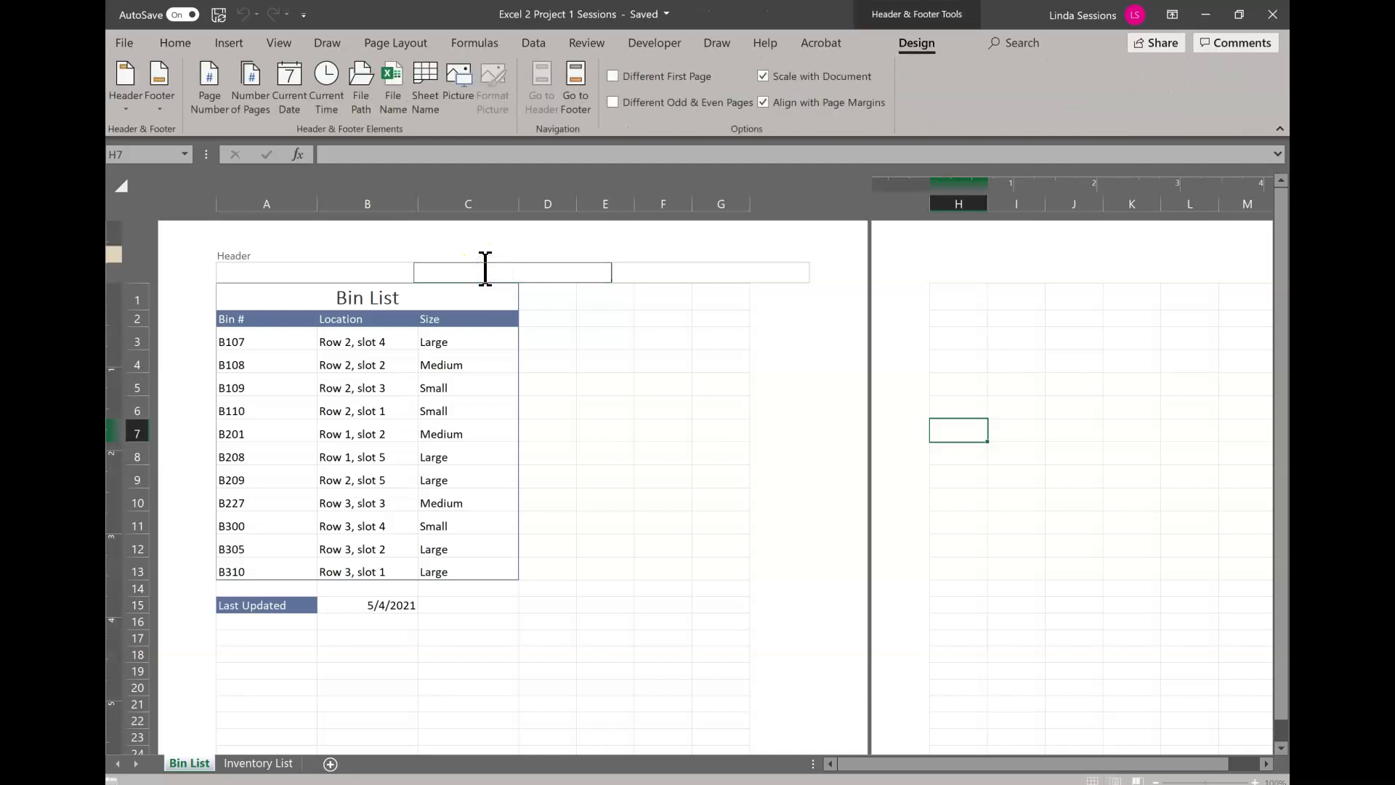
type("Warehouse Bins")
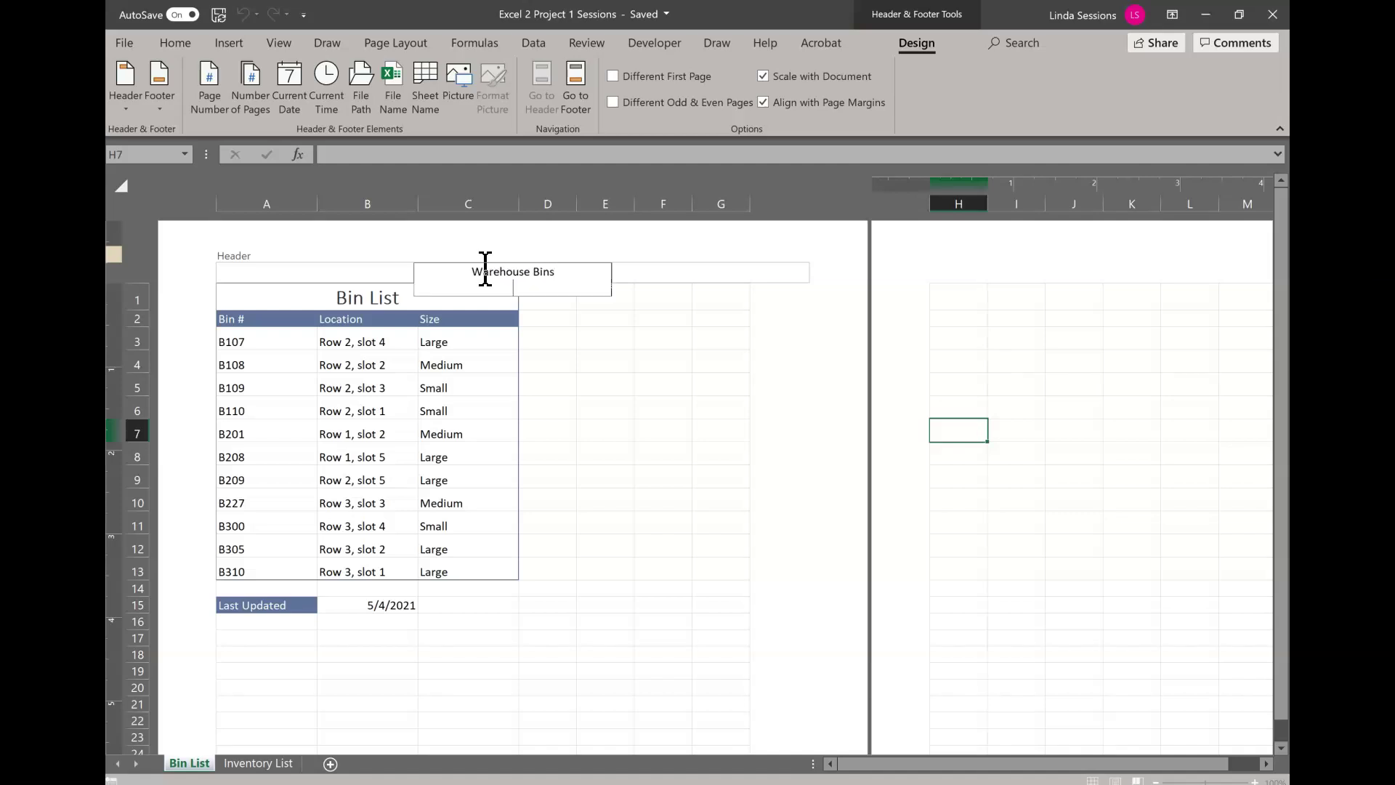
left_click(642, 371)
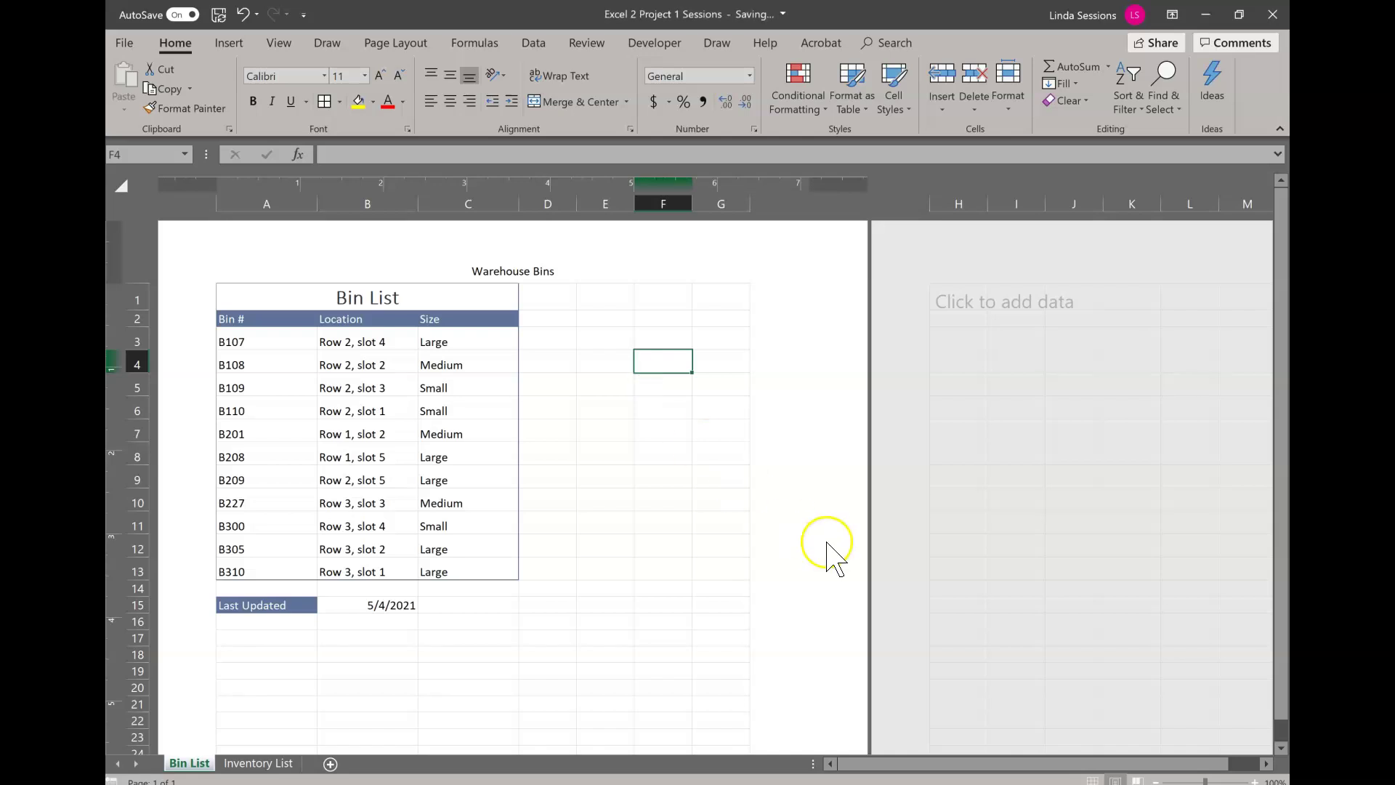
left_click(1091, 777)
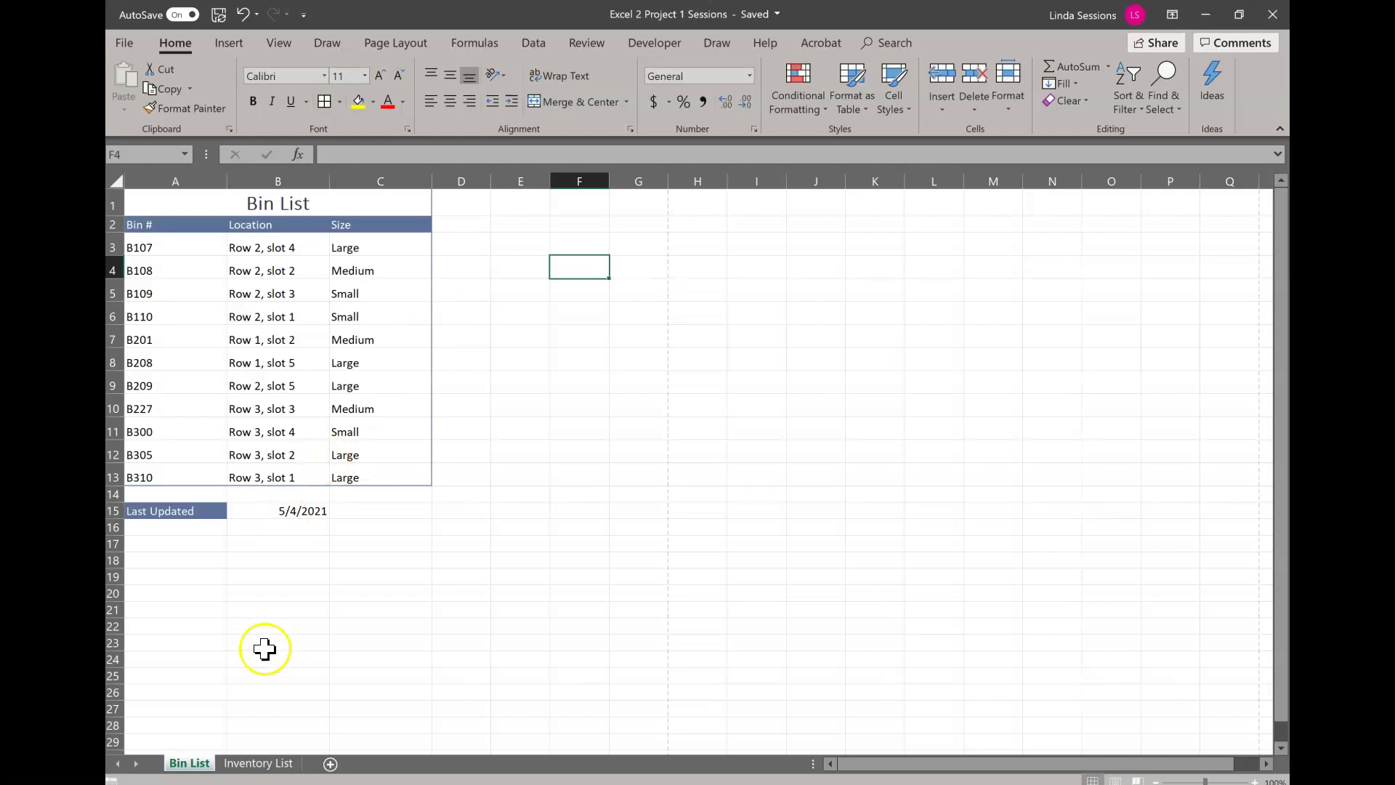
Step: On the Inventory List worksheet, format the title in cell A1 as bold Calibri Light, size 20, with the Indigo, Text 2 font color
left_click(260, 764)
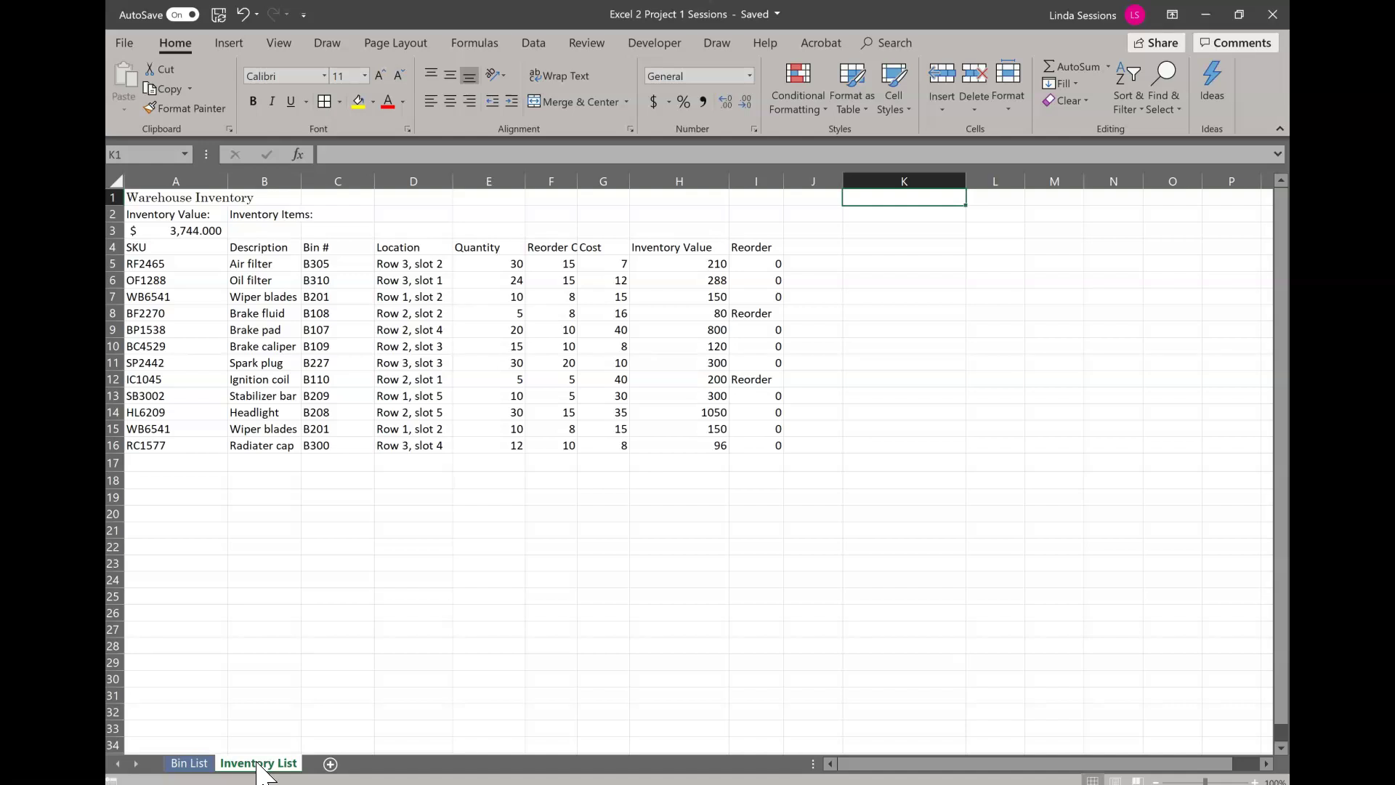
left_click(176, 198)
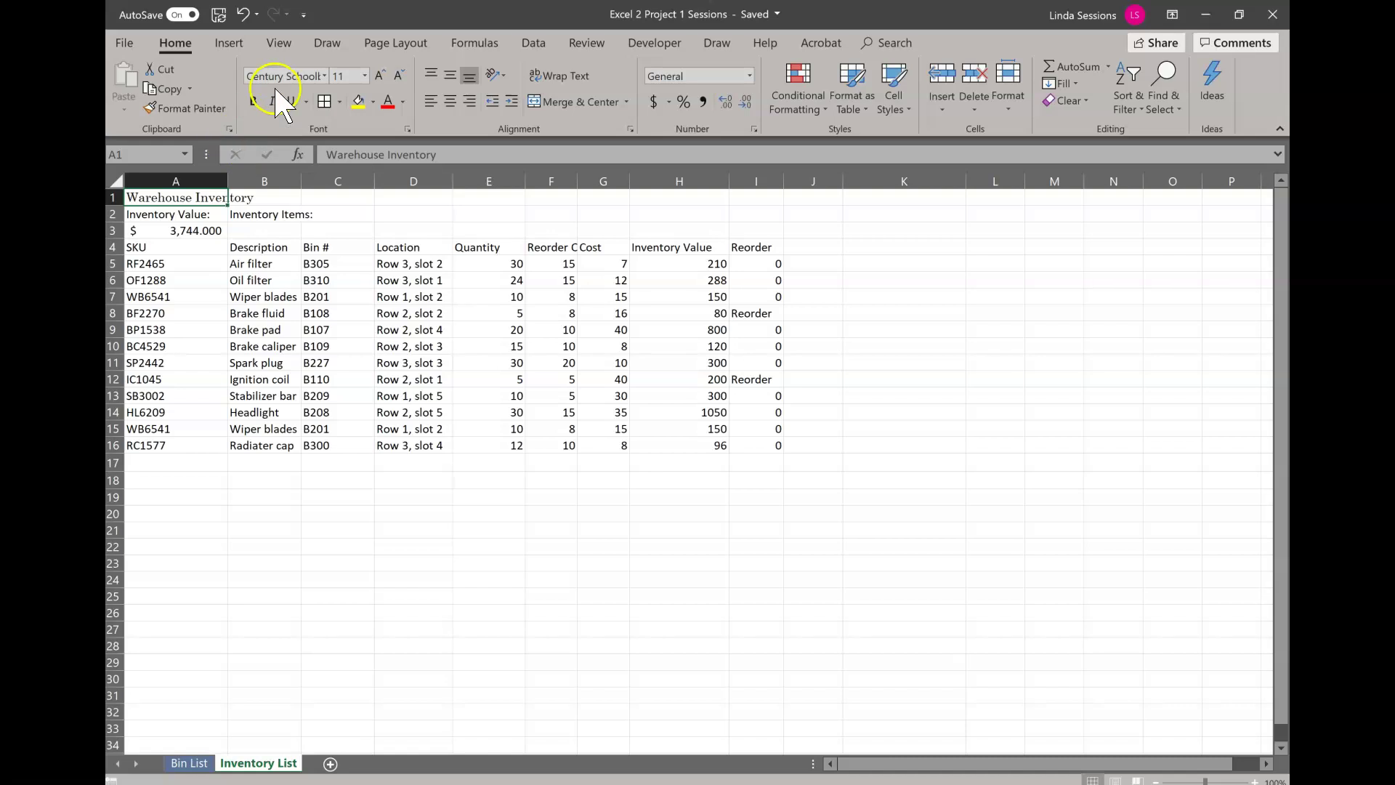
left_click(324, 76)
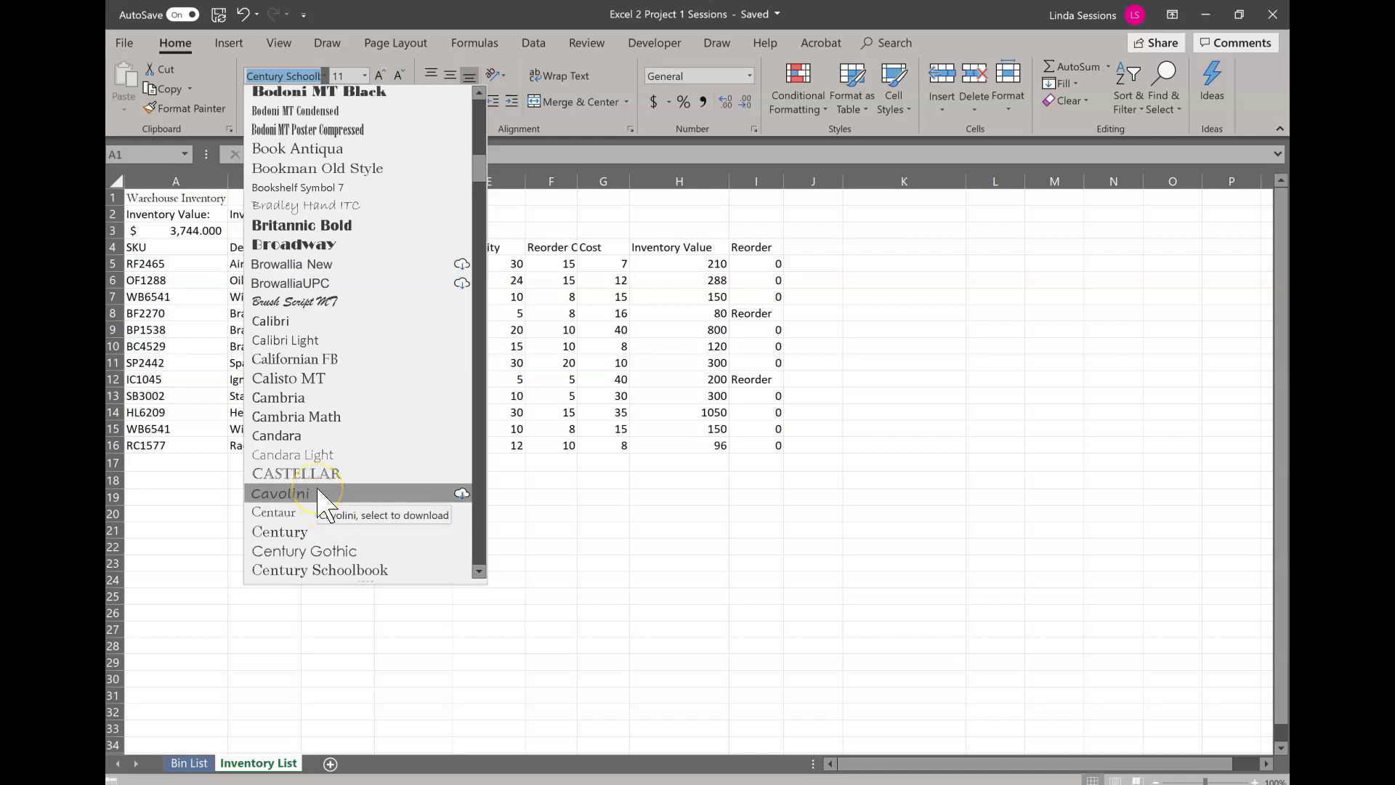
left_click(302, 339)
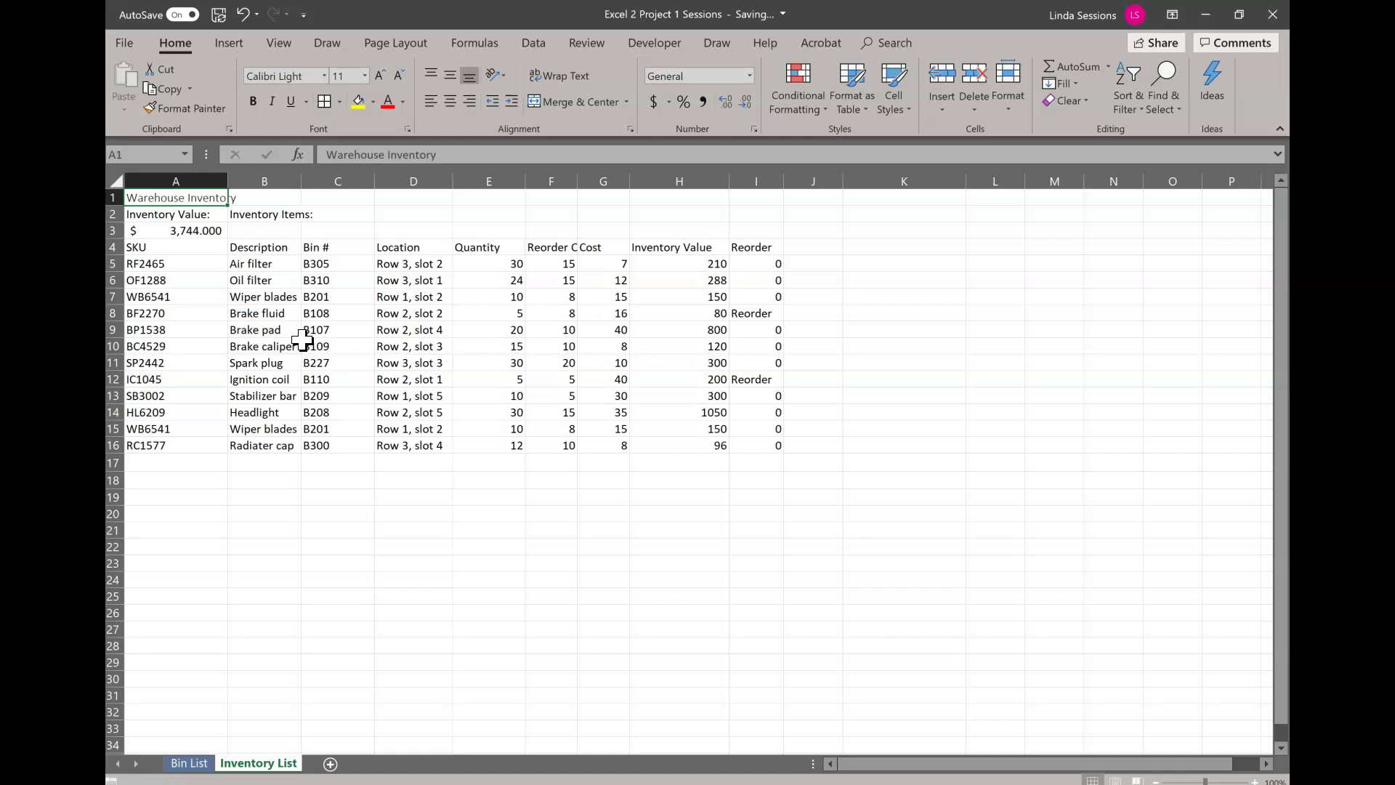
left_click(365, 76)
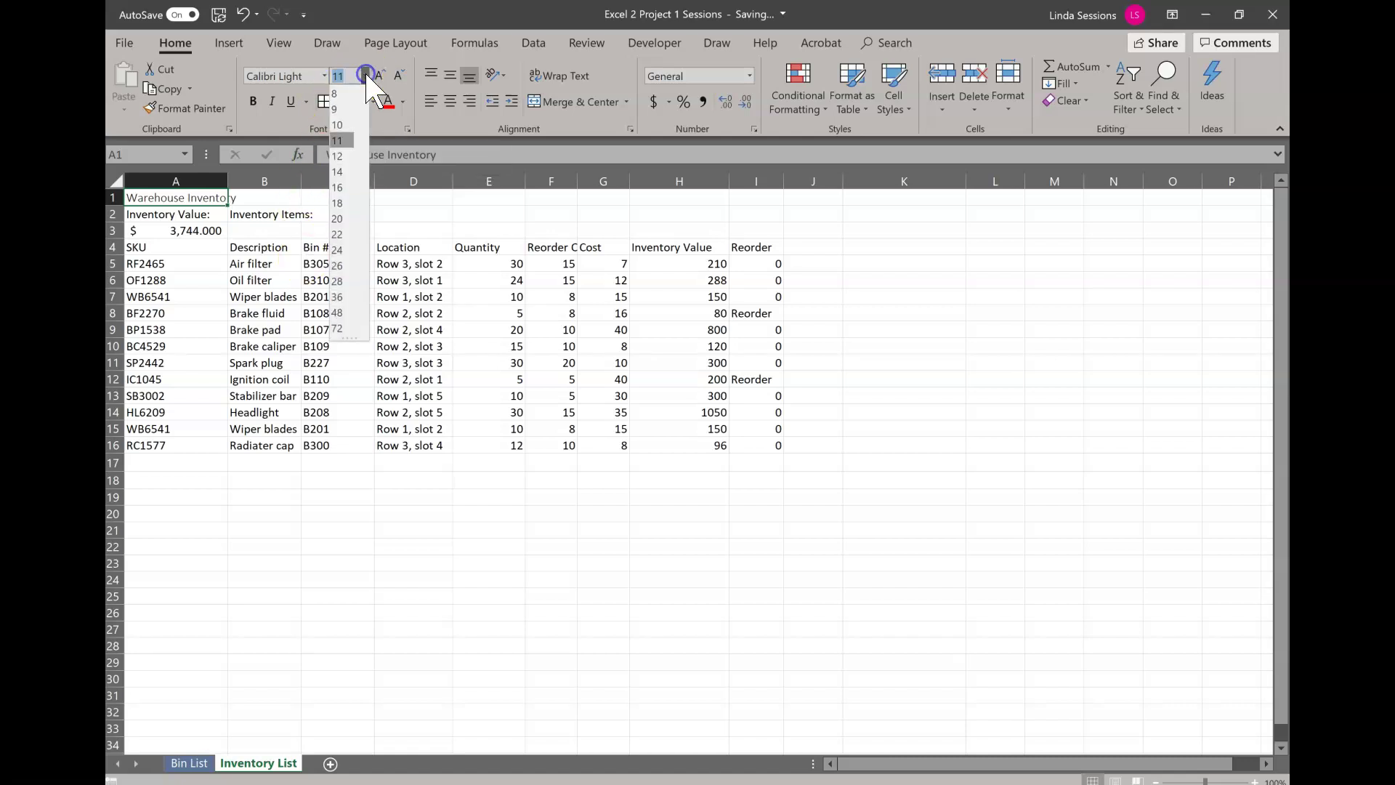
left_click(342, 219)
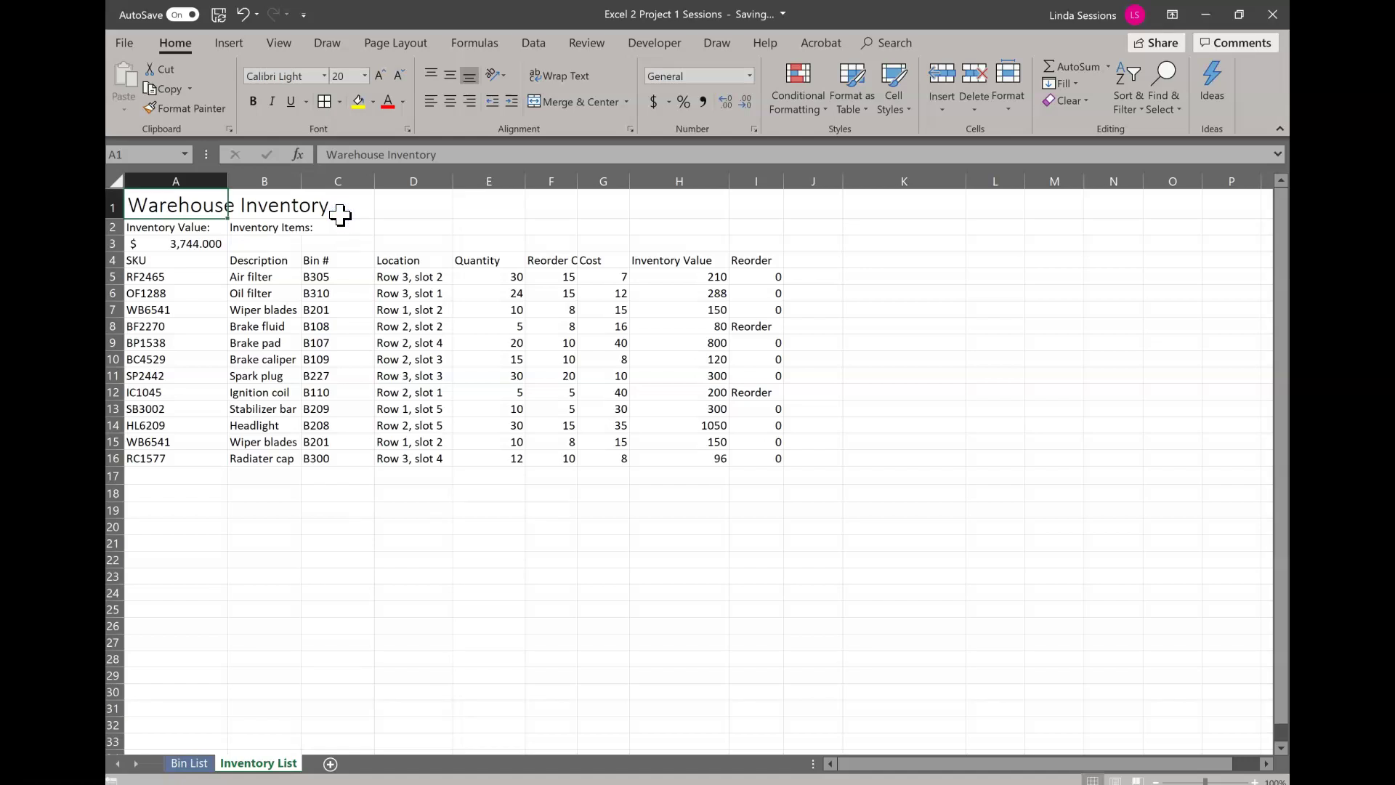
left_click(404, 103)
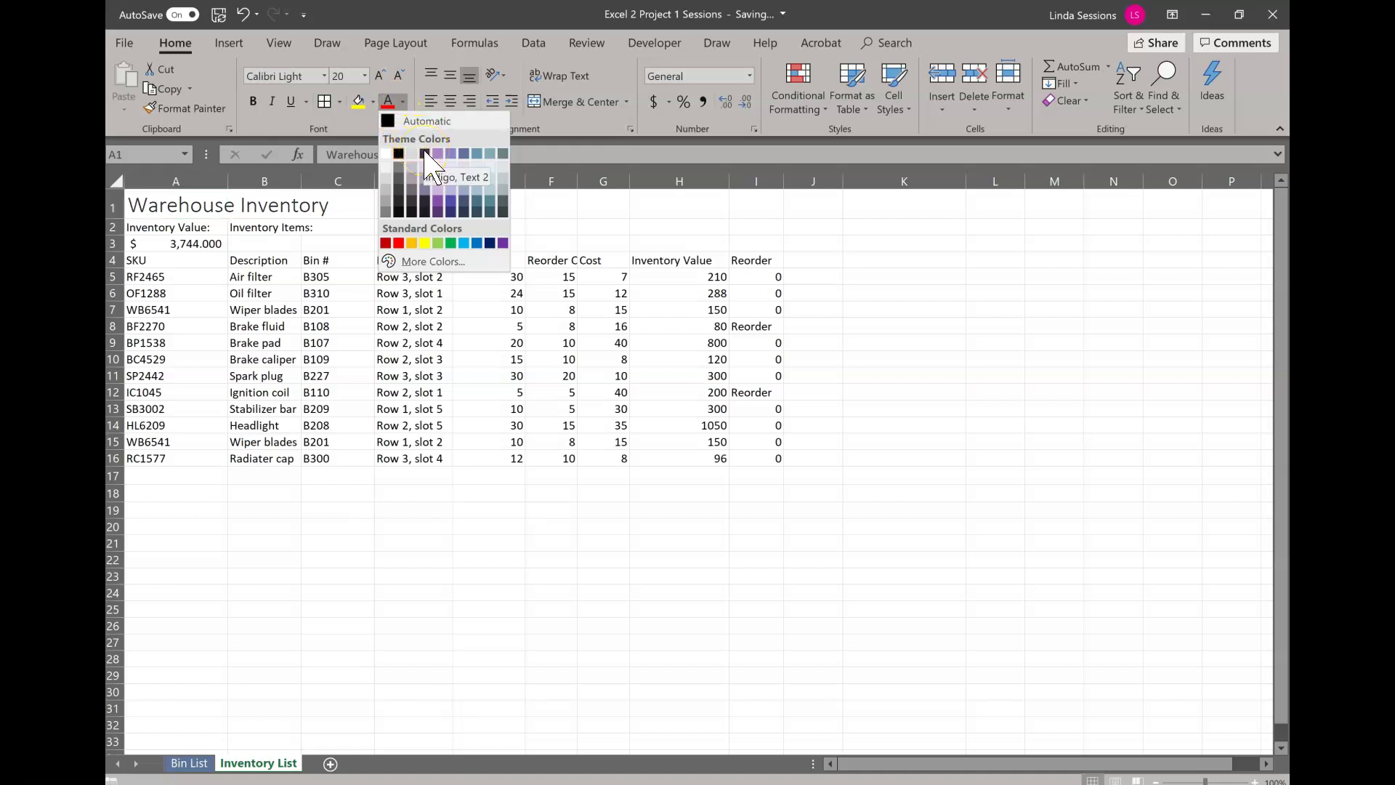
left_click(425, 154)
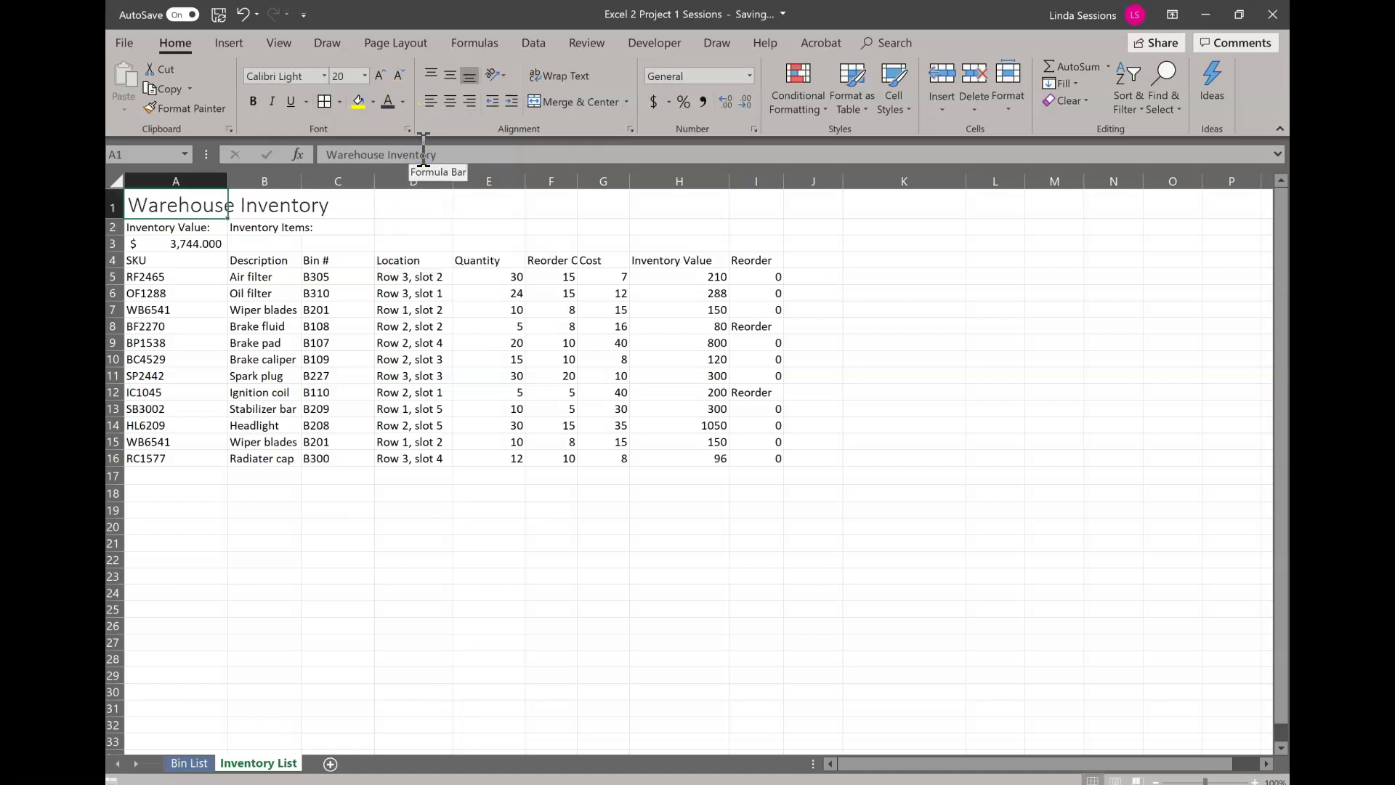
left_click(254, 101)
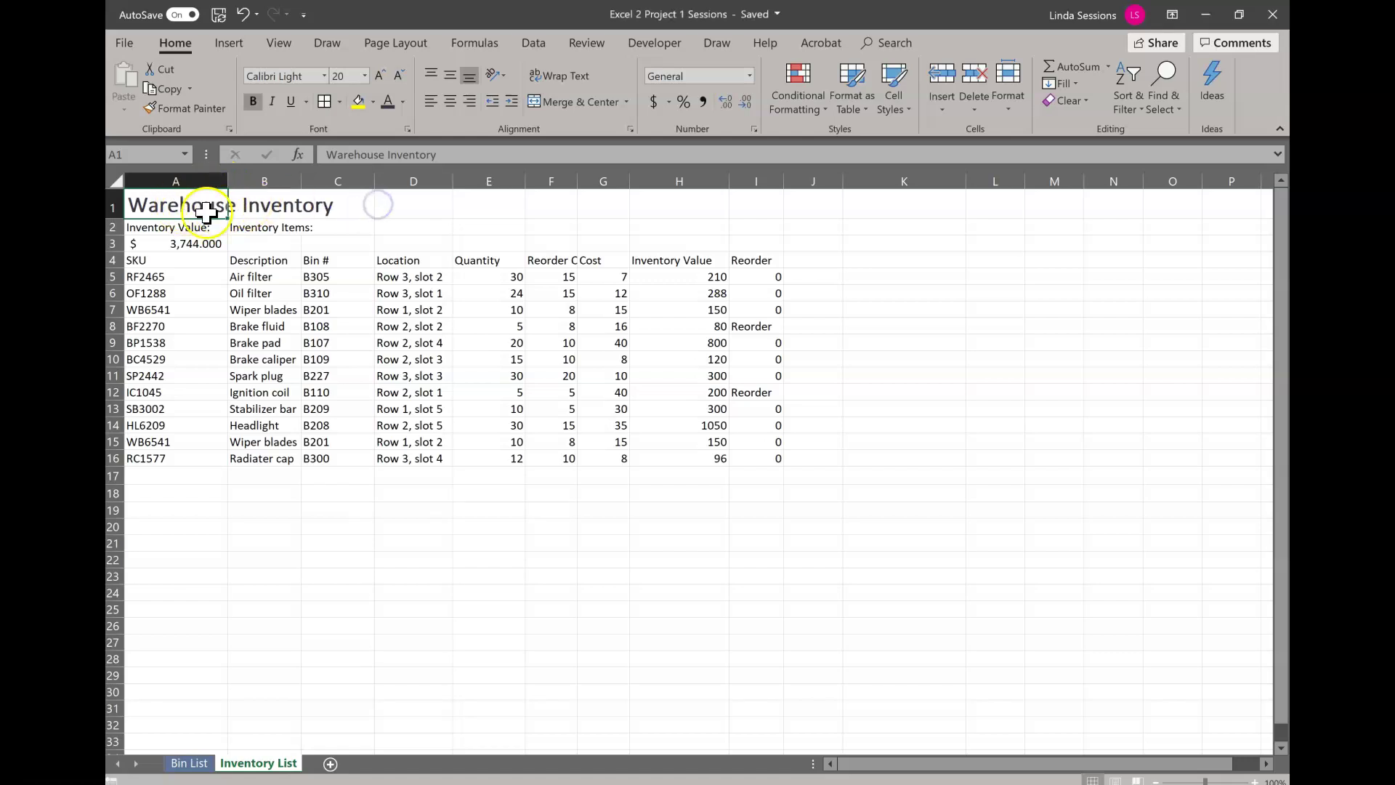
Step: Merge and center the Warehouse Inventory title across A1:I1 and widen column B to fit the item descriptions
left_click_drag(195, 207, 738, 187)
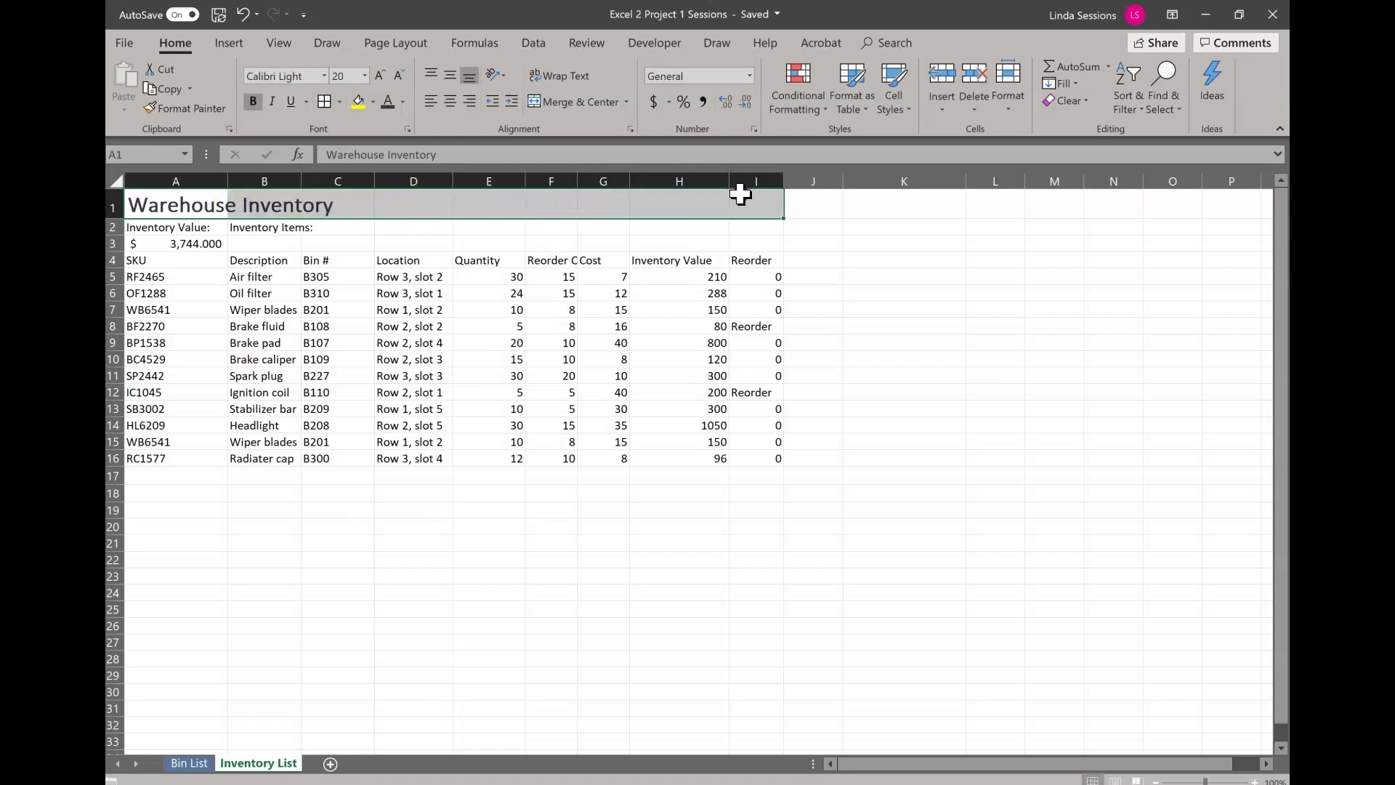
left_click(564, 102)
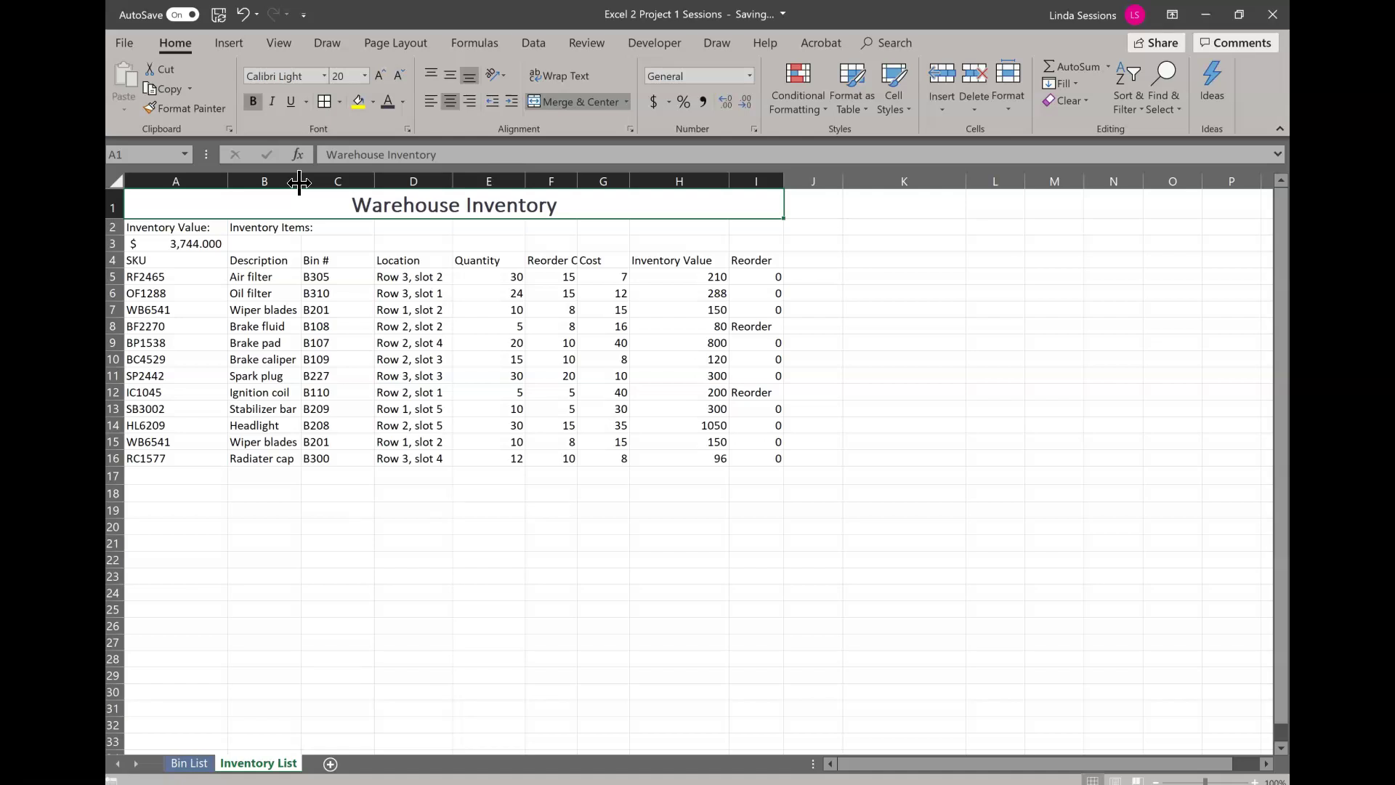
left_click_drag(299, 182, 316, 182)
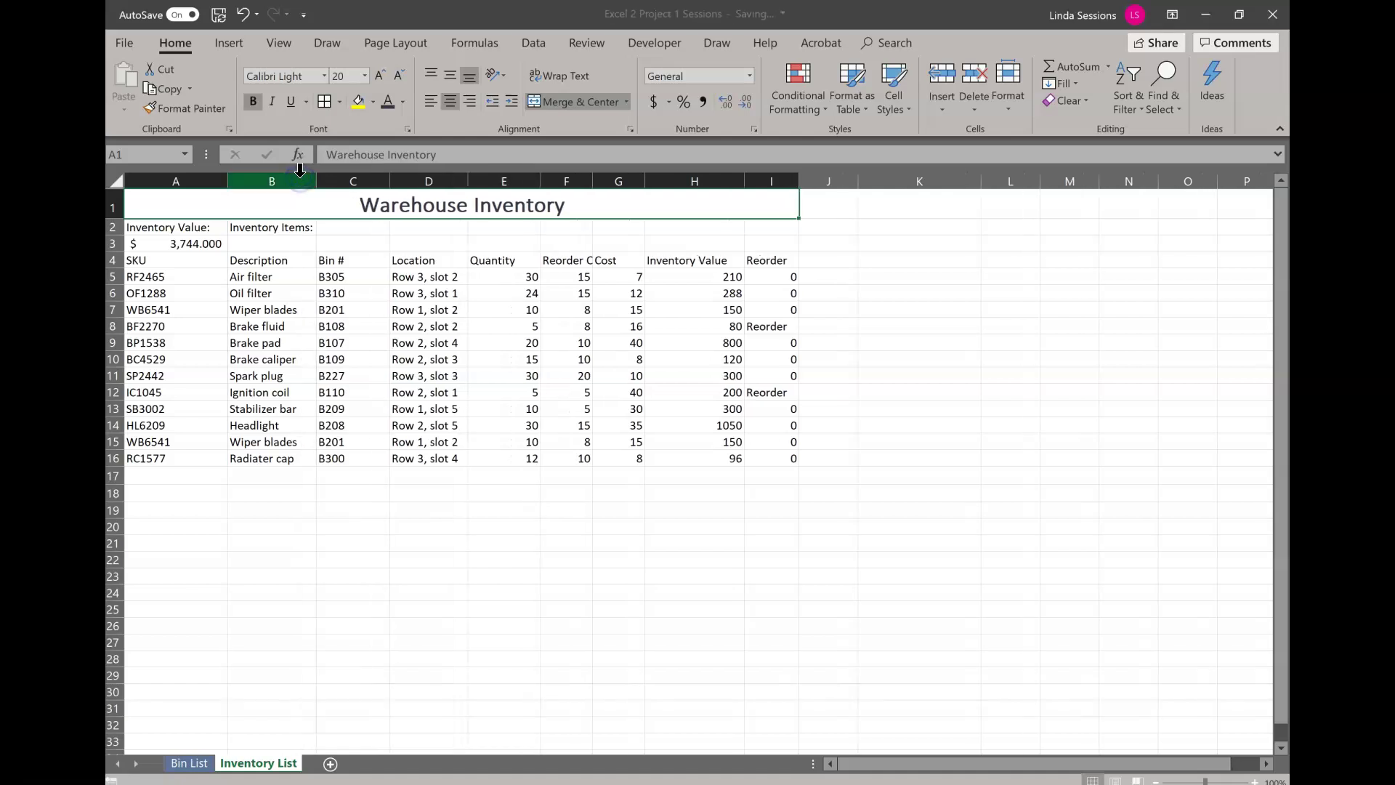
left_click(260, 376)
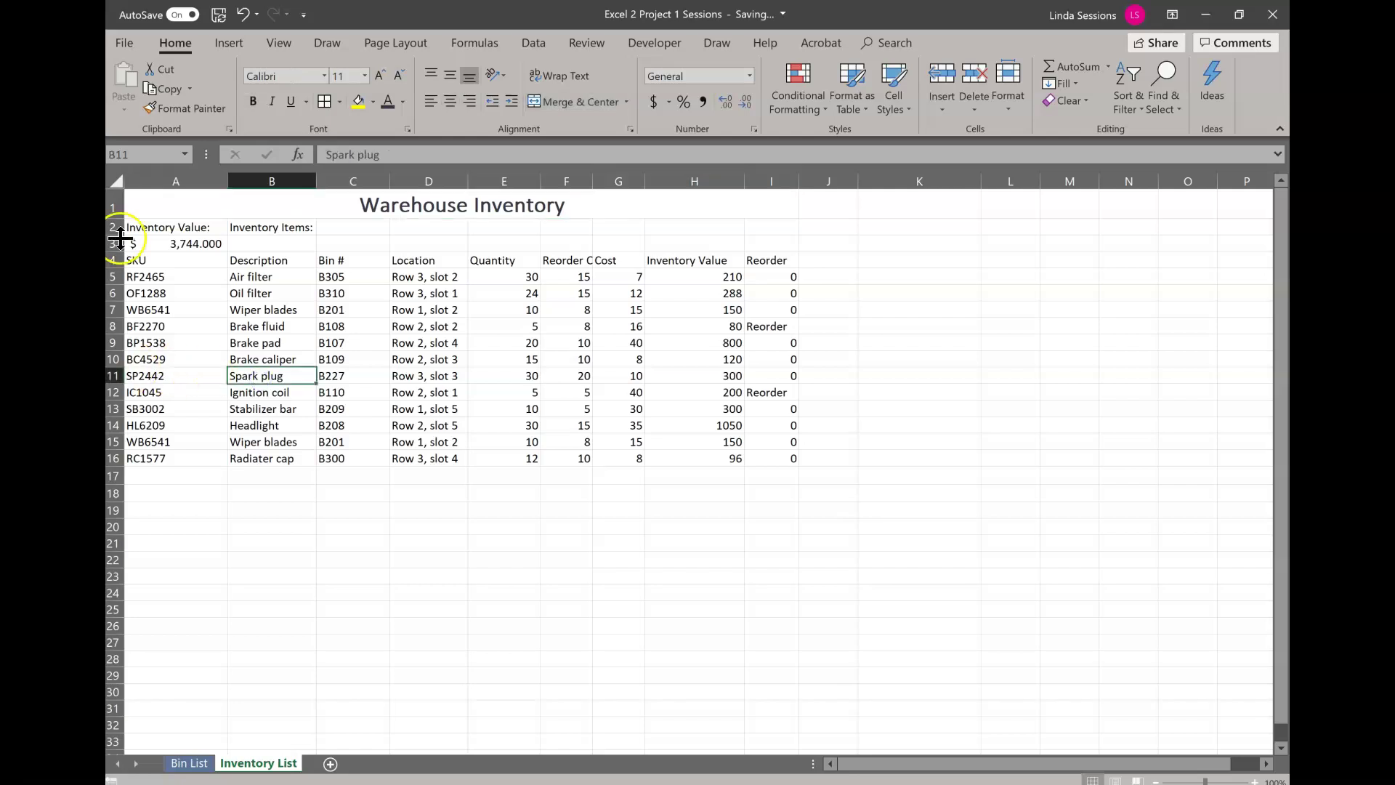
Step: Highlight duplicate SKU values in A5:A16 with conditional formatting, using Light Red Fill with Dark Red Text
left_click_drag(153, 278, 145, 456)
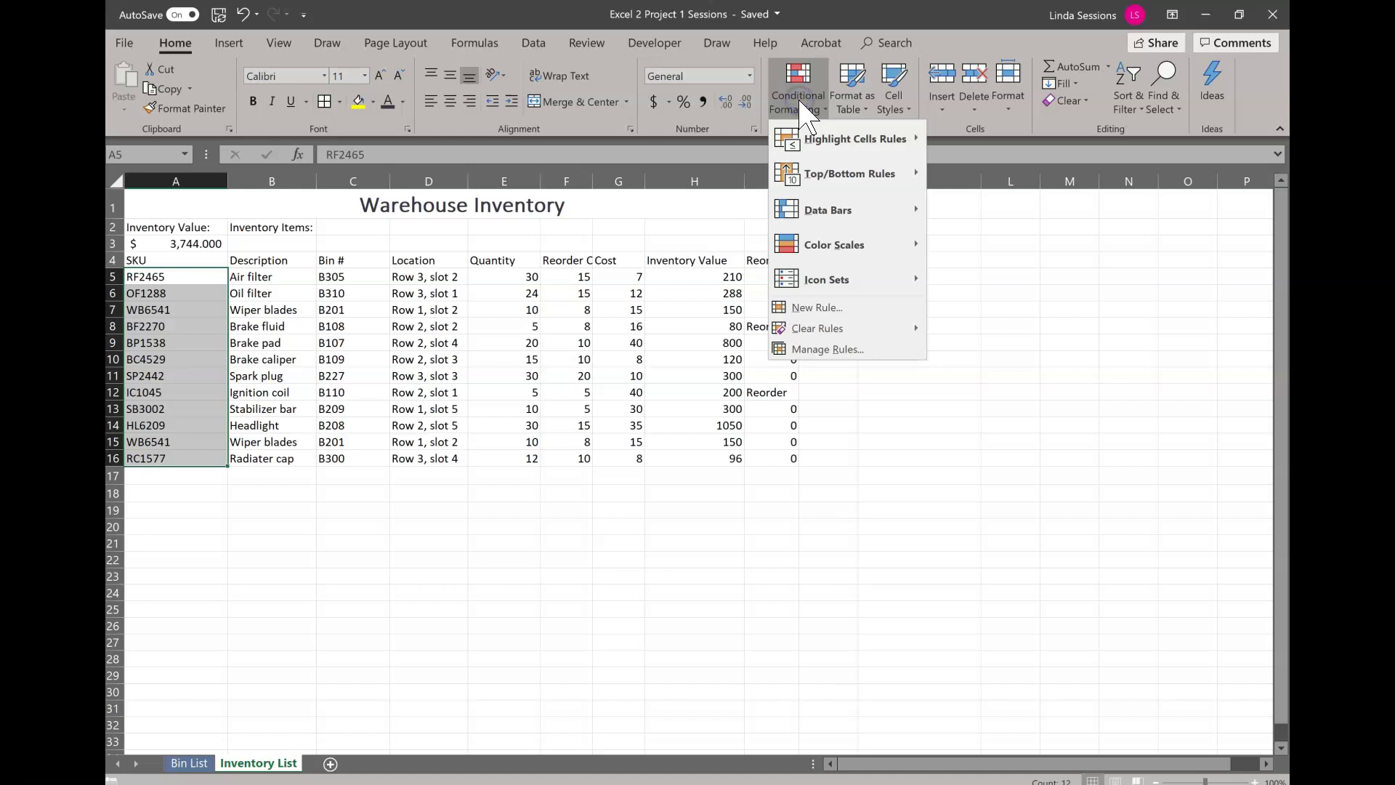
left_click(832, 149)
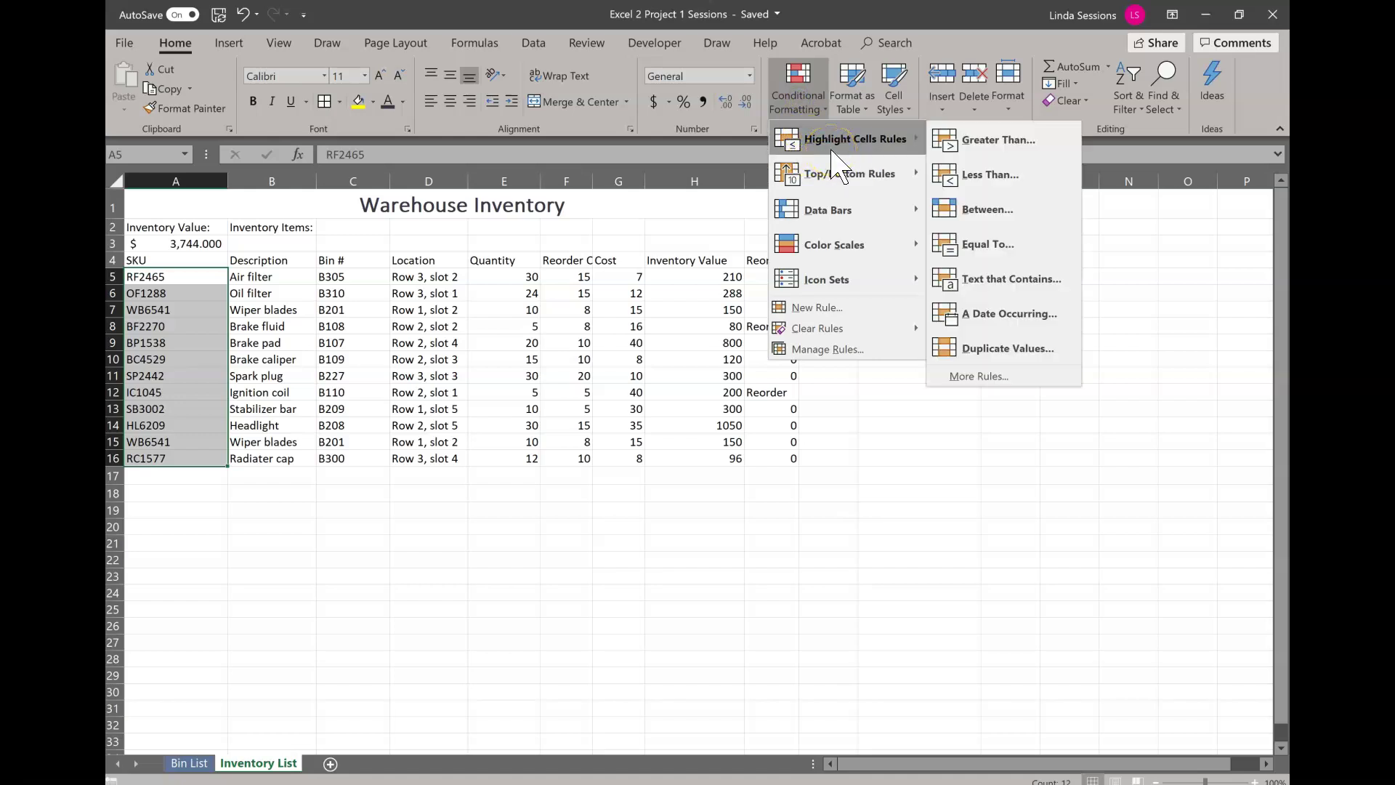
left_click(976, 291)
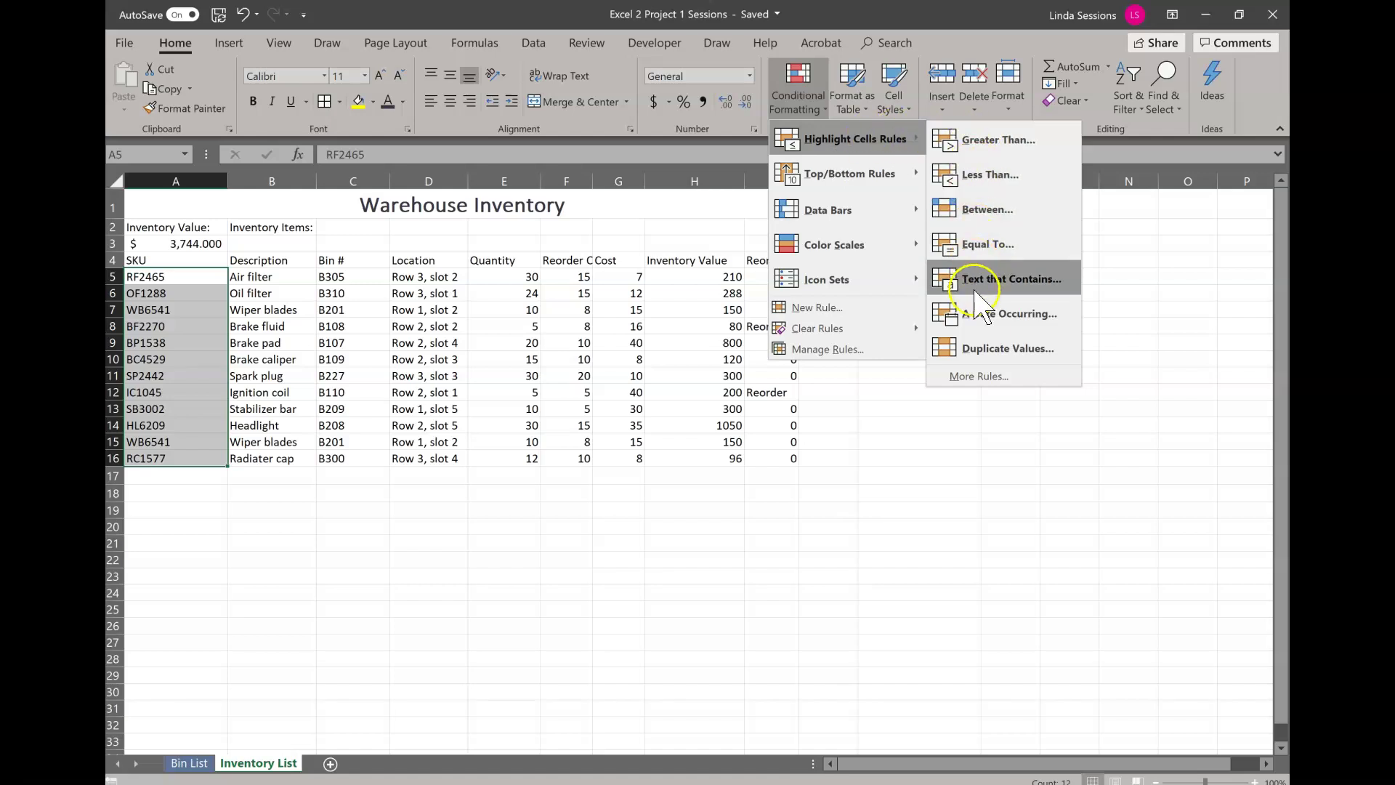
left_click(981, 350)
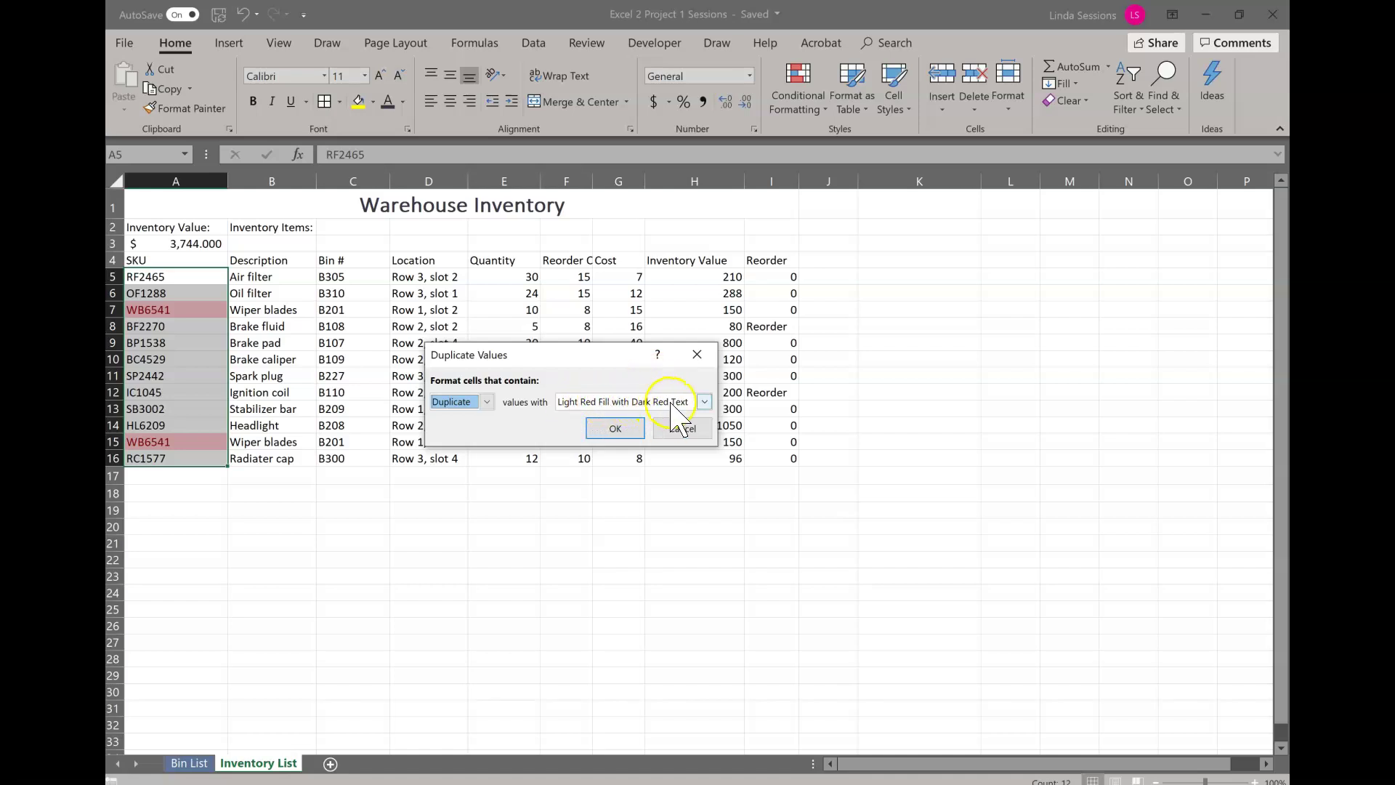
left_click(616, 428)
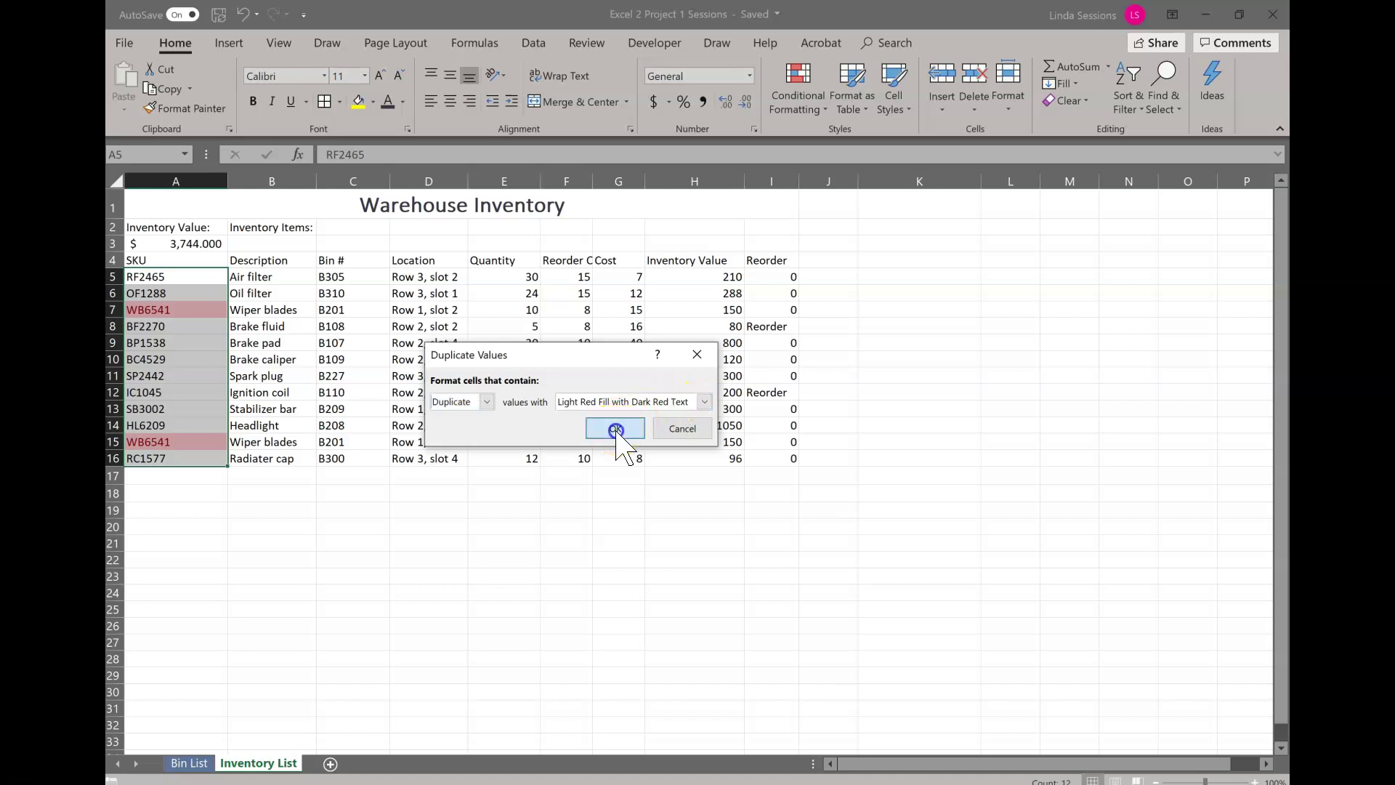
left_click(311, 511)
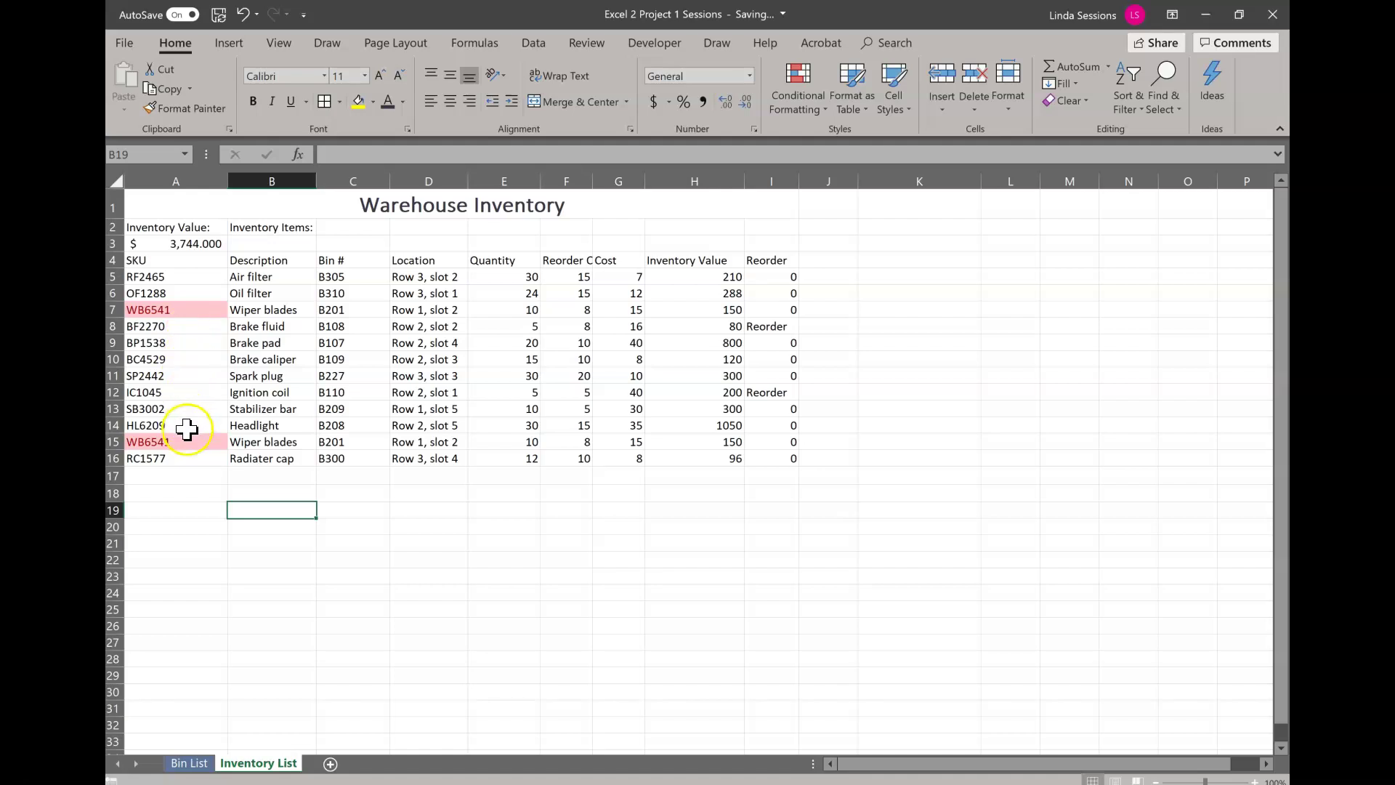
Step: Delete row 15, which holds the second WB6541 wiper blades record
left_click(124, 441)
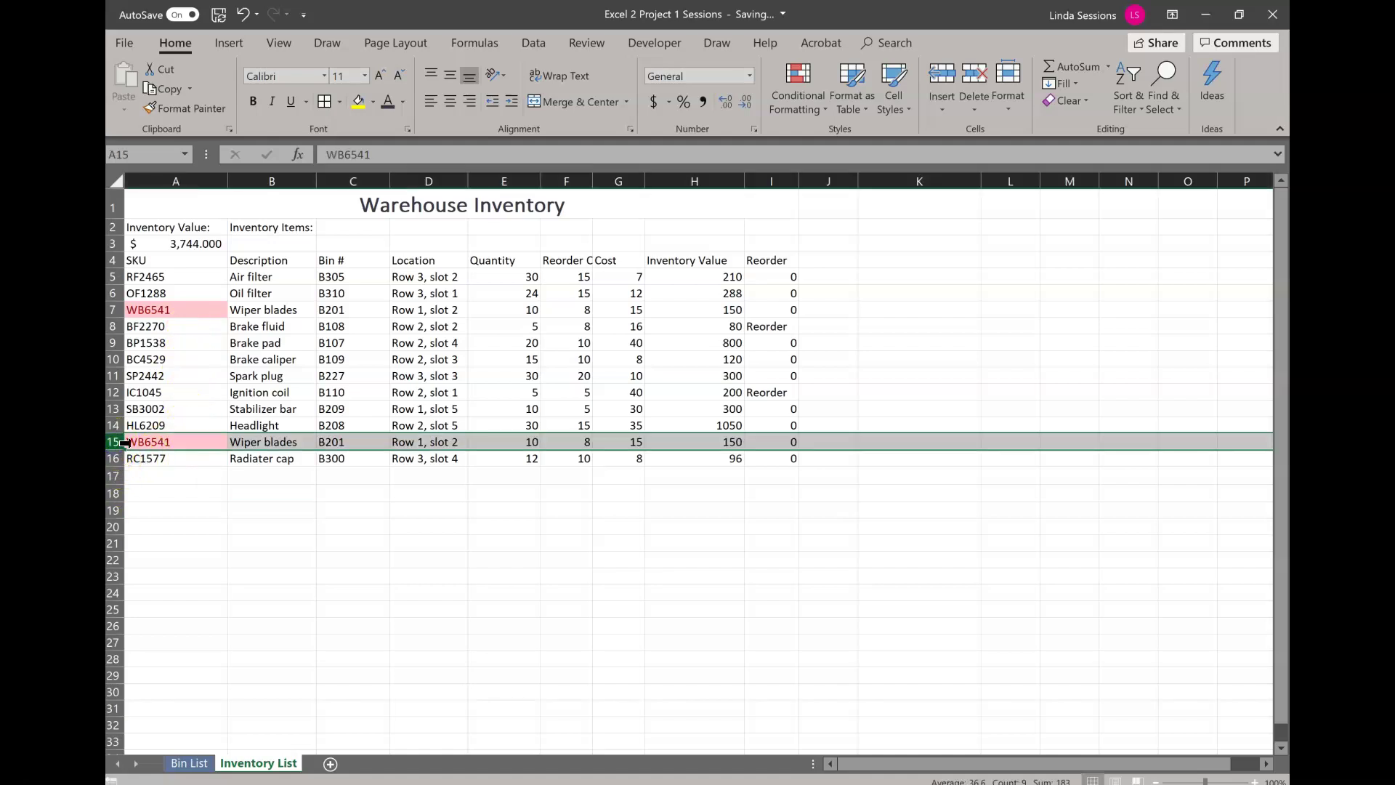
right_click(124, 442)
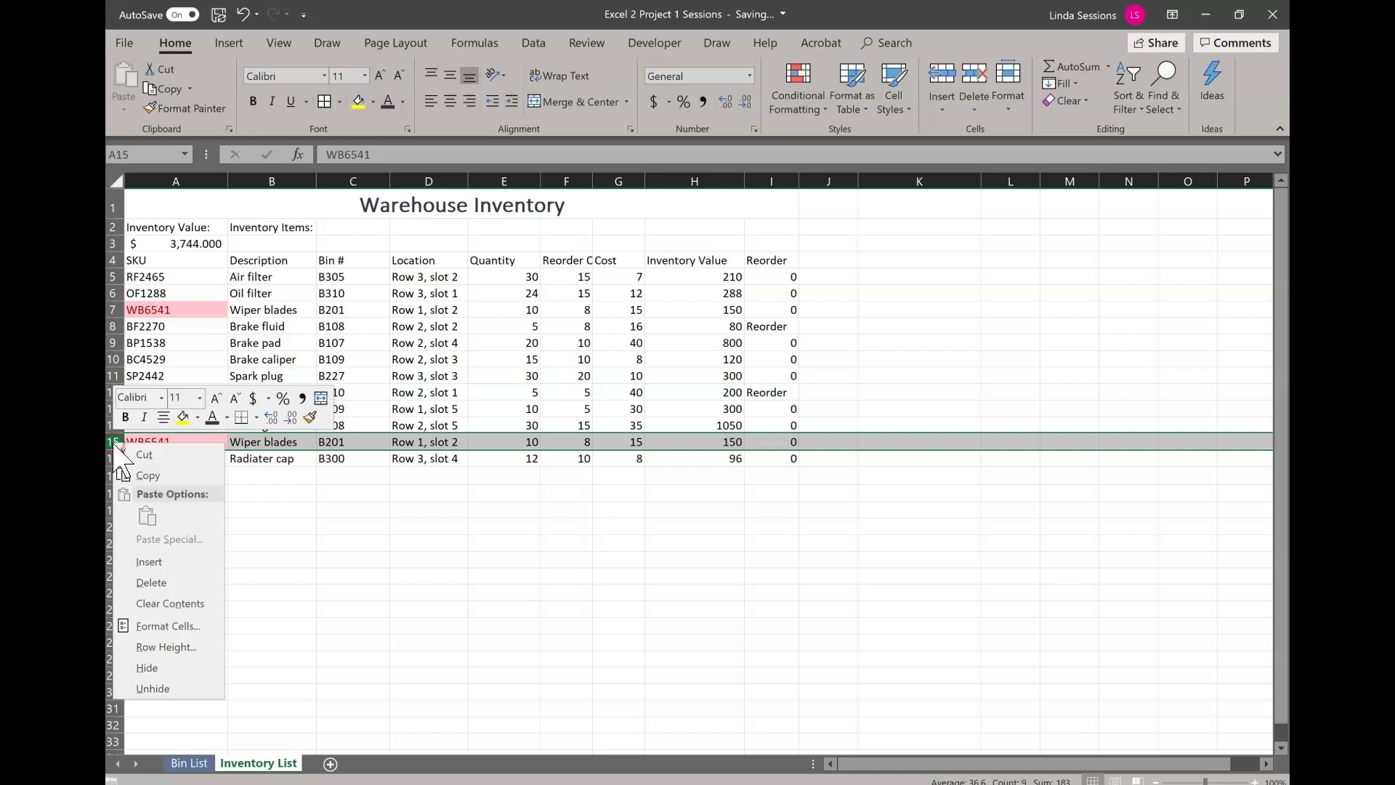
left_click(152, 582)
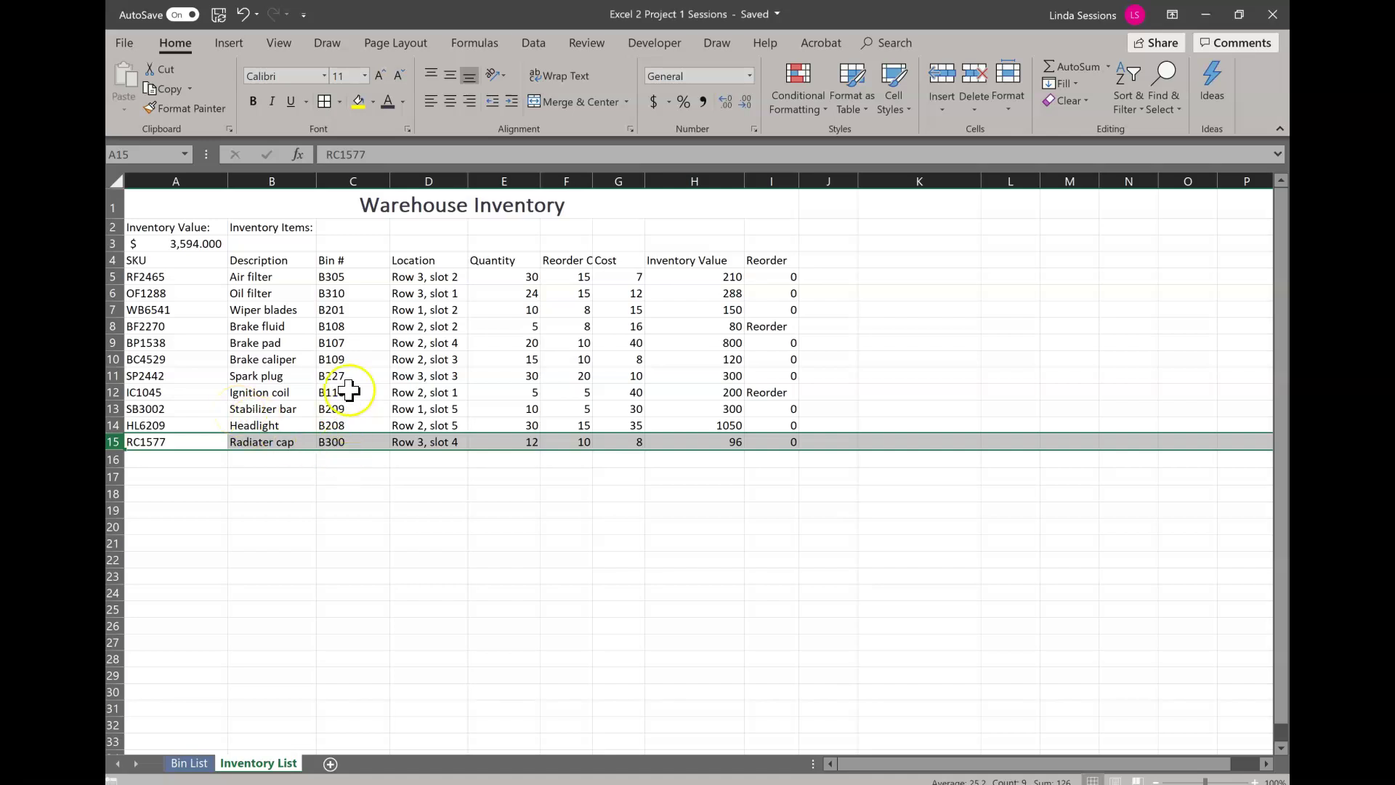
Step: Insert a COUNTA function in cell B3 to count the inventory items in the range B5:B15
left_click(285, 244)
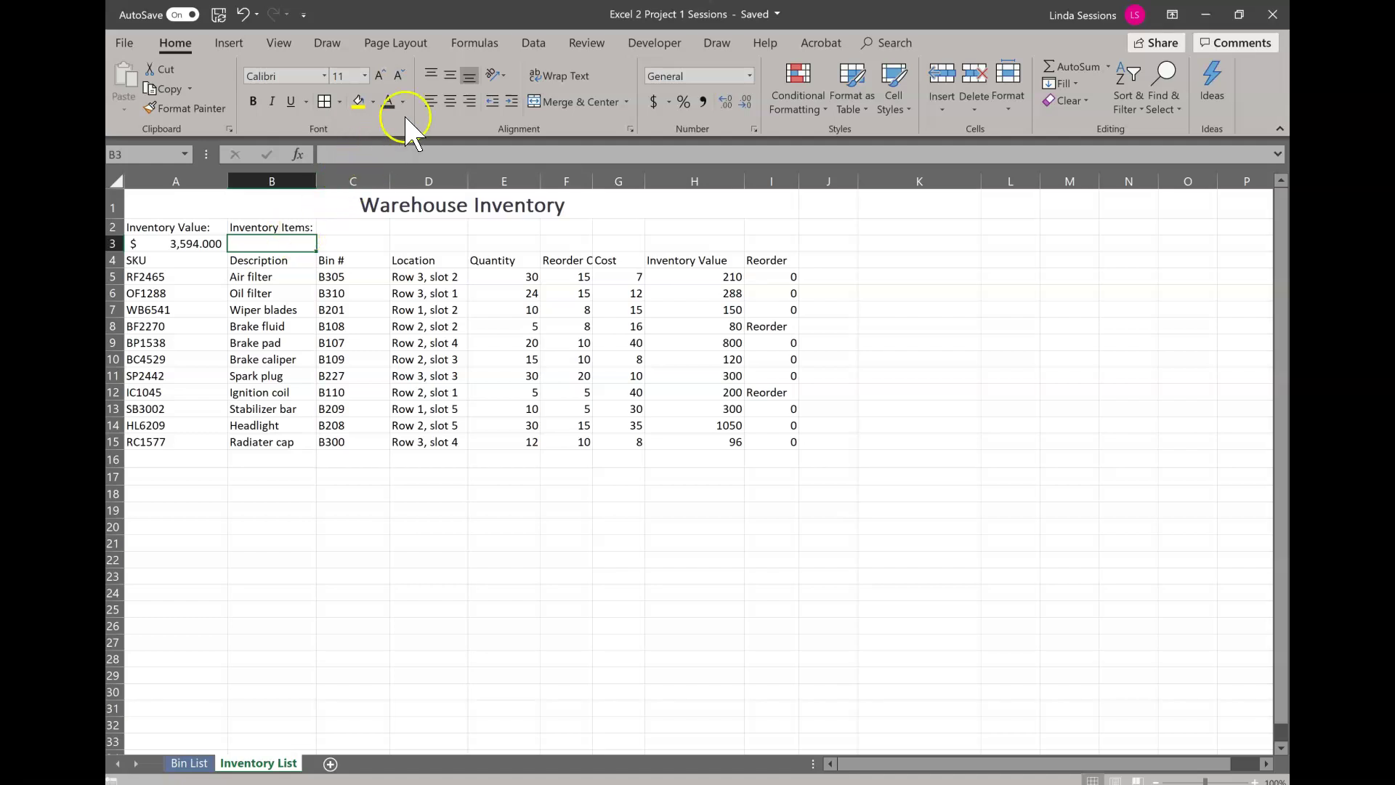
left_click(478, 37)
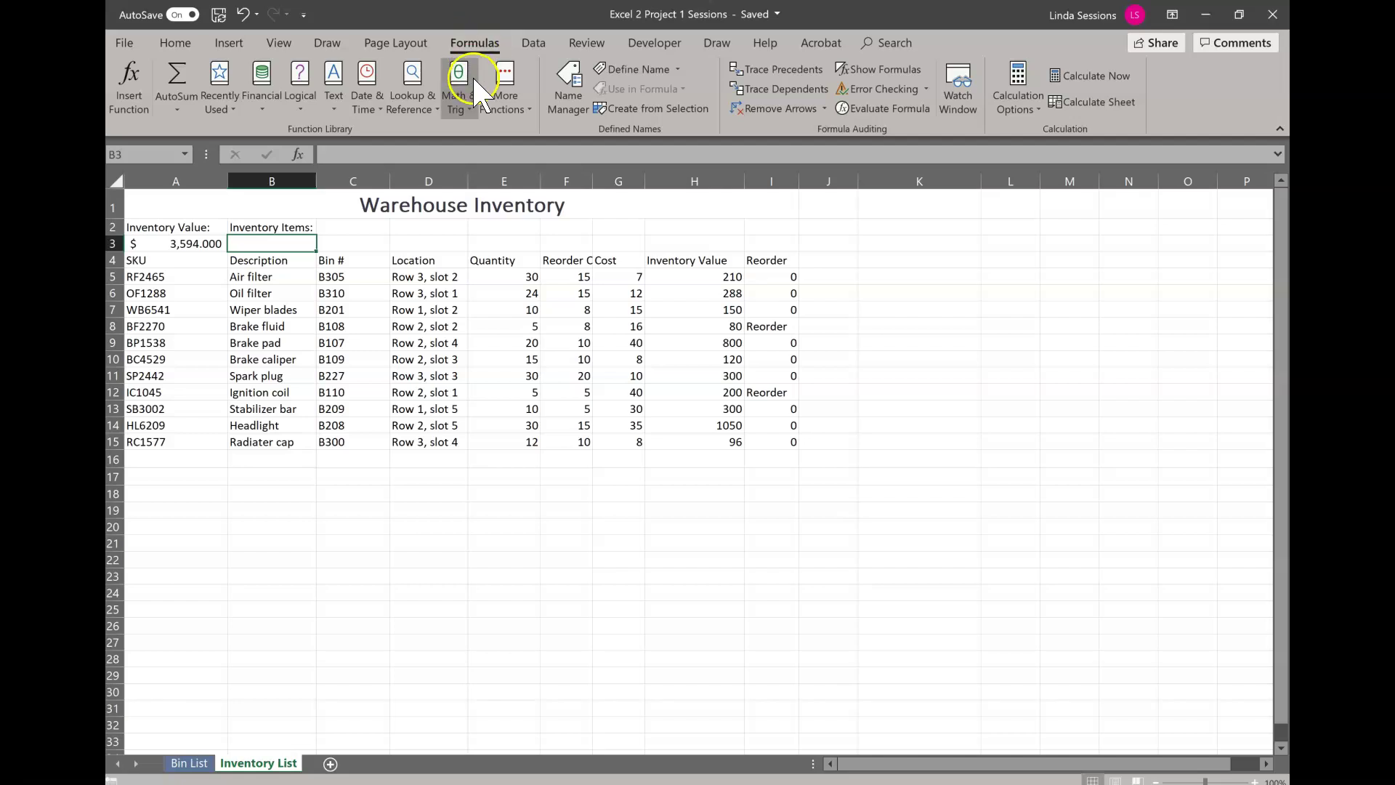
left_click(500, 92)
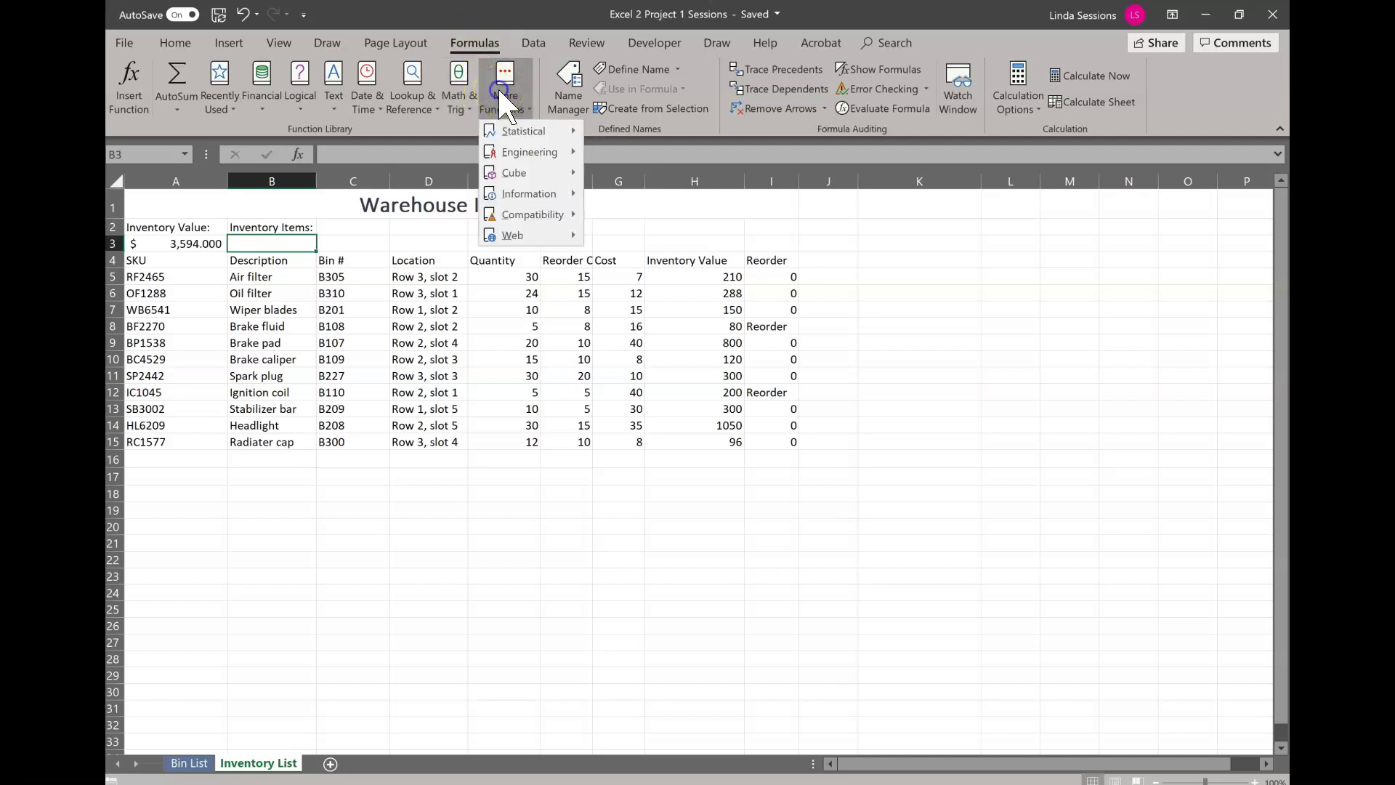
mouse_move(504, 130)
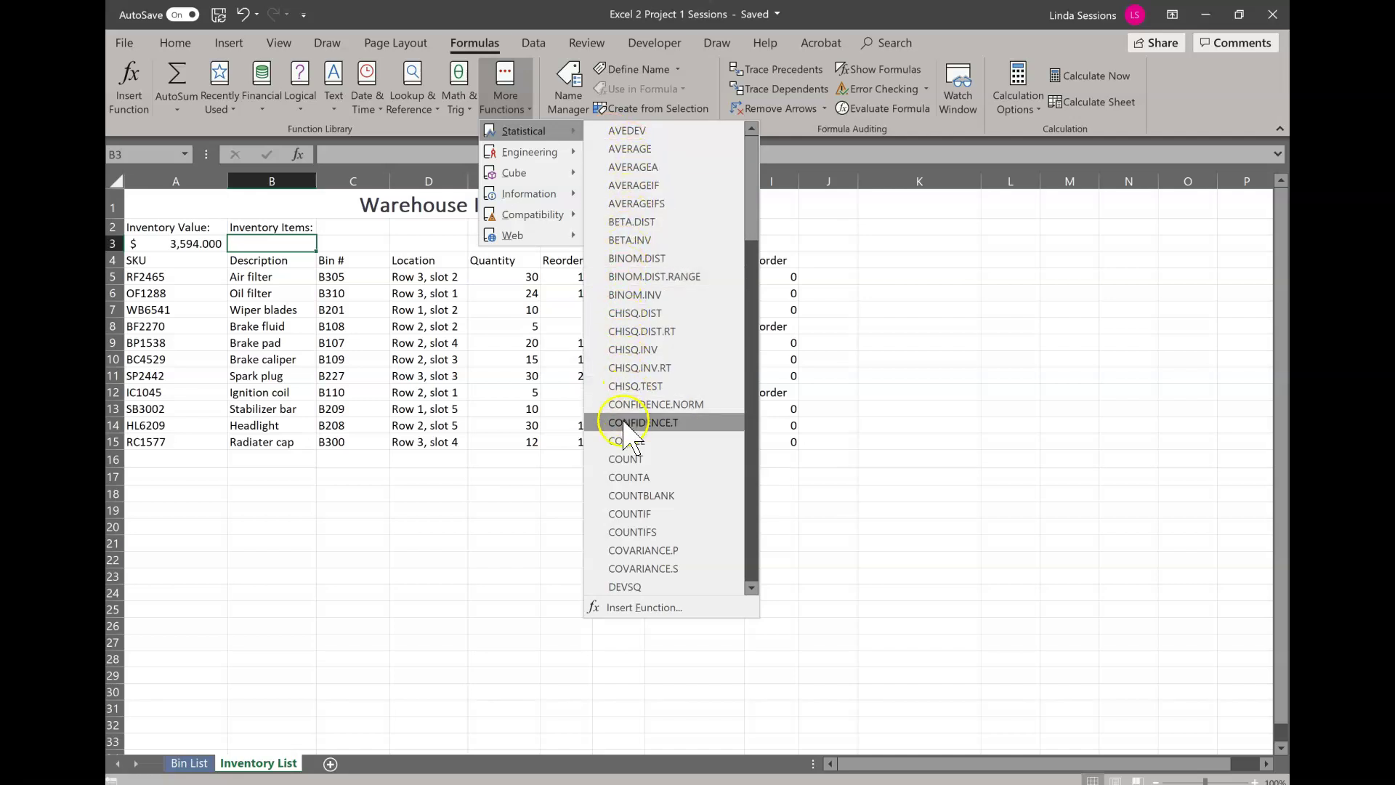
left_click(623, 477)
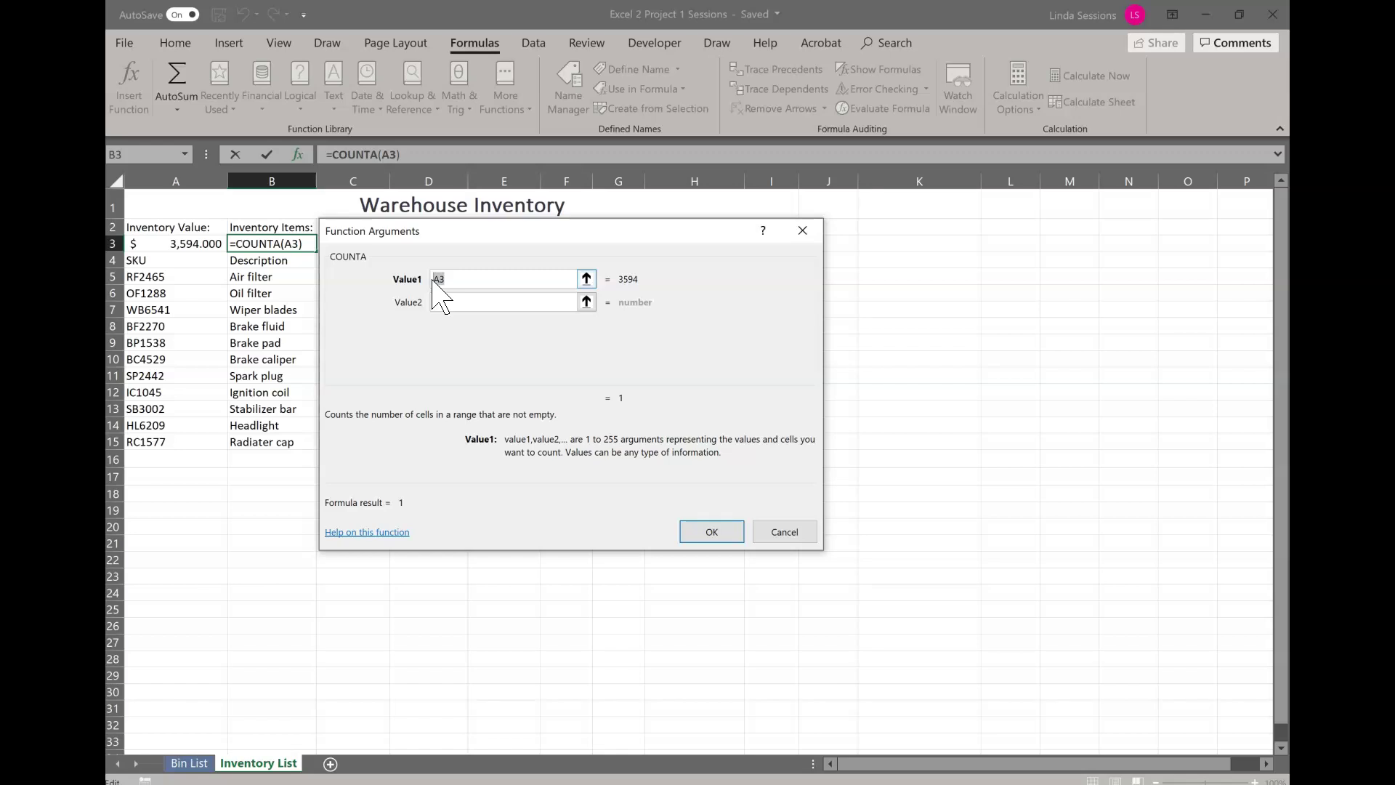
type("B5:B15")
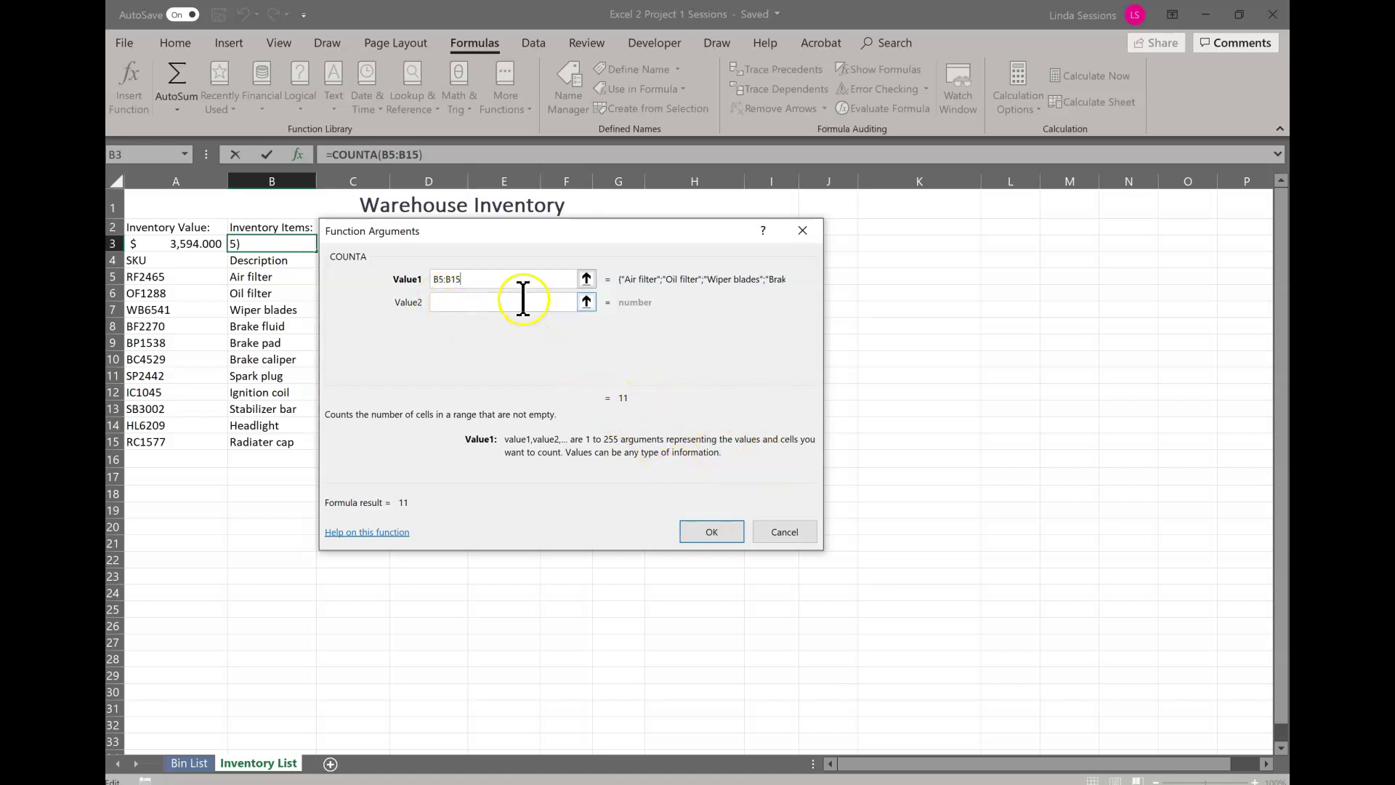
left_click(522, 303)
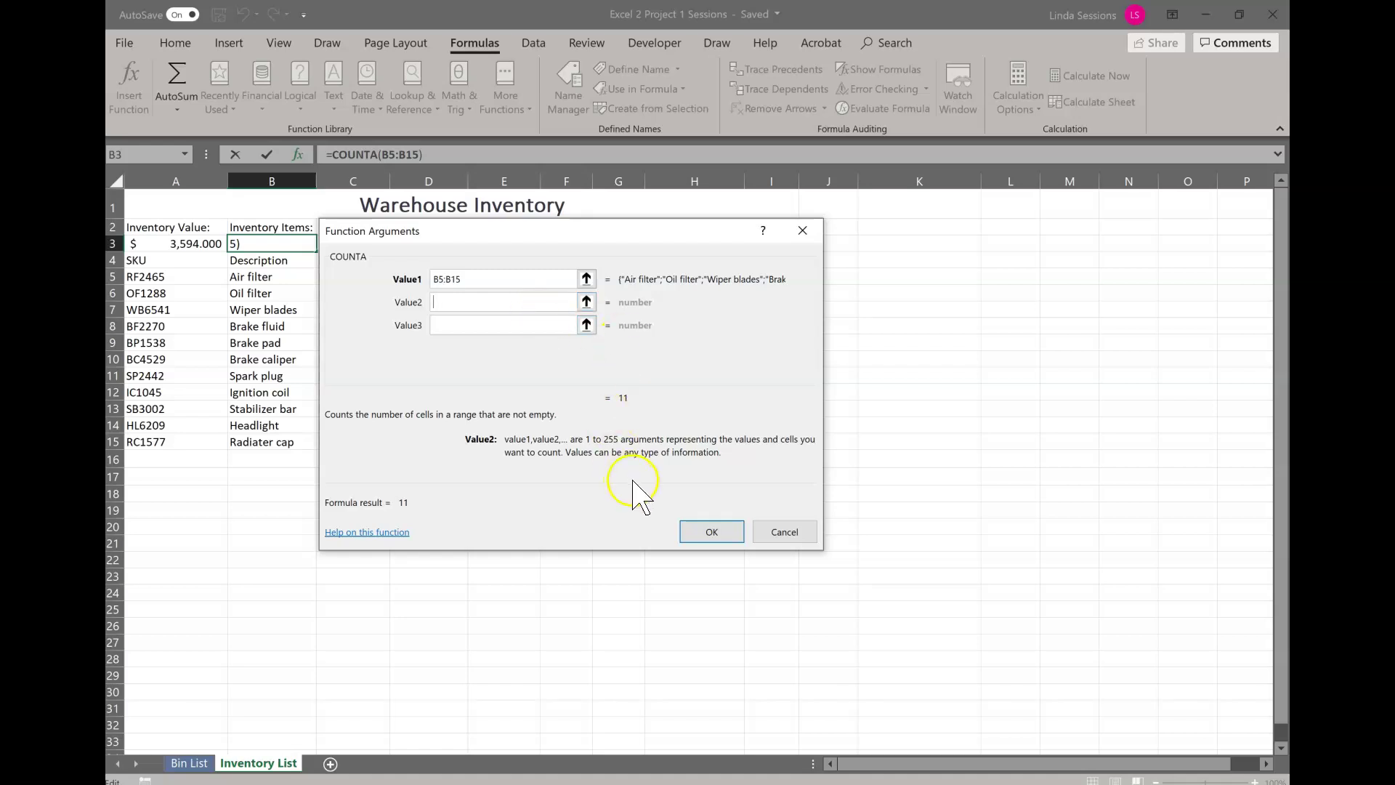
left_click(711, 532)
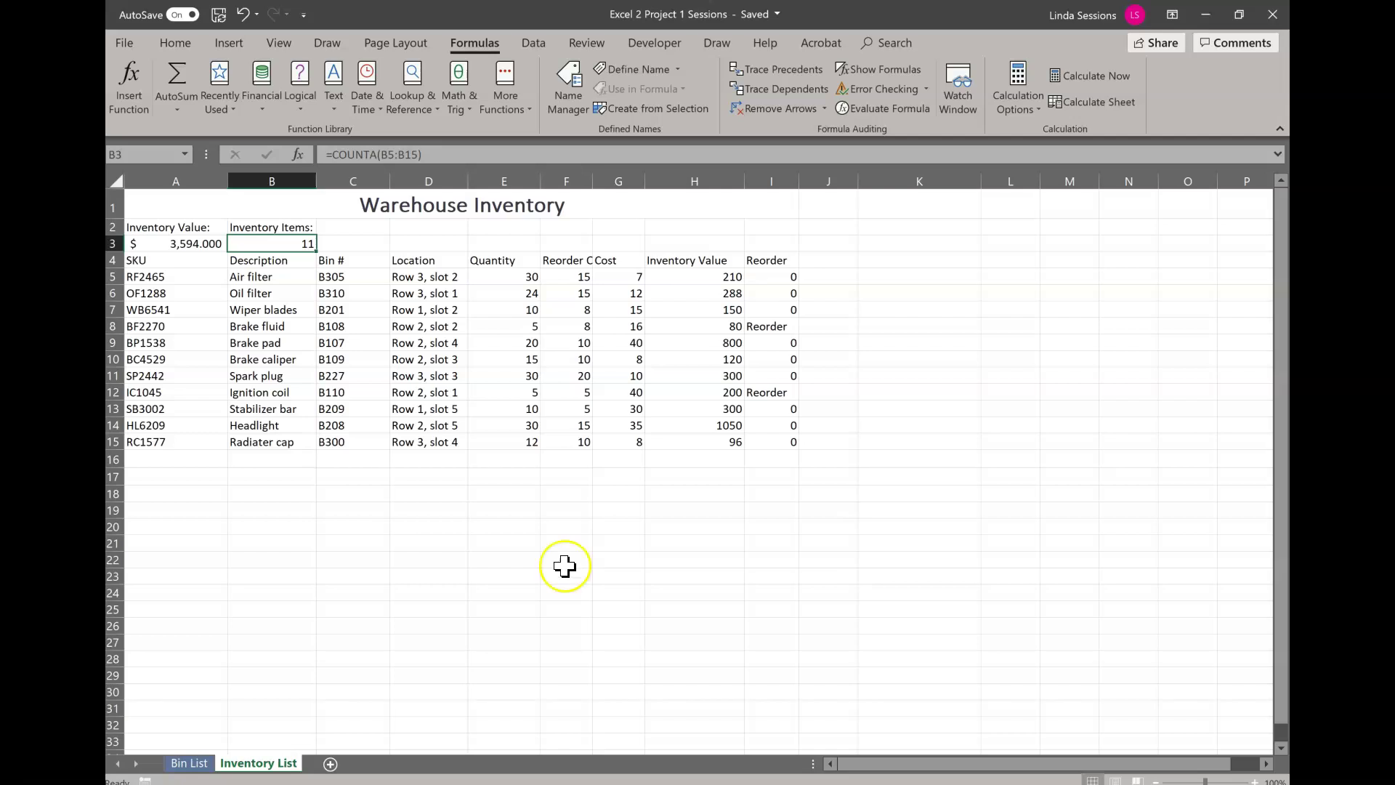
Step: Set the width of column F to 9 and wrap the Reorder Quantity heading text in cell F4
left_click(563, 260)
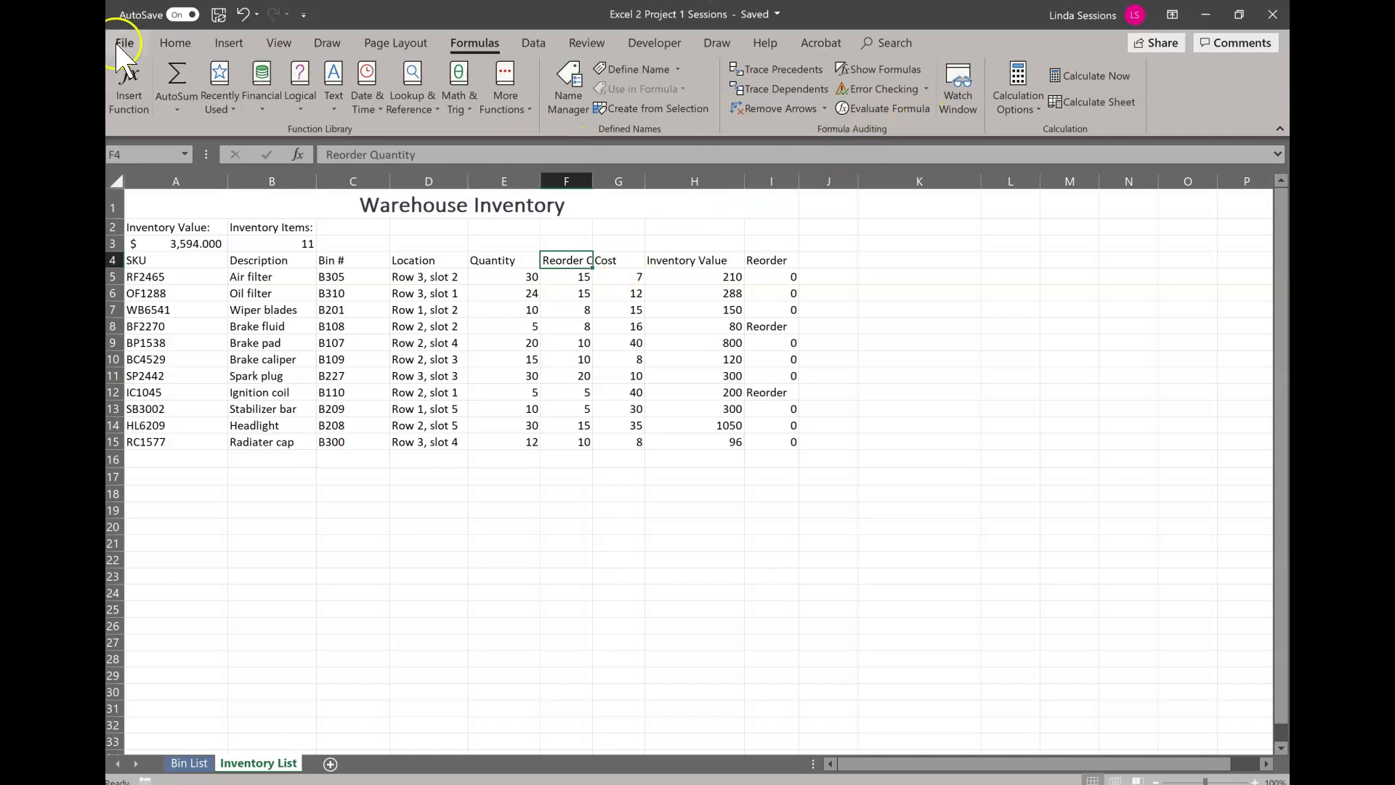
left_click(175, 45)
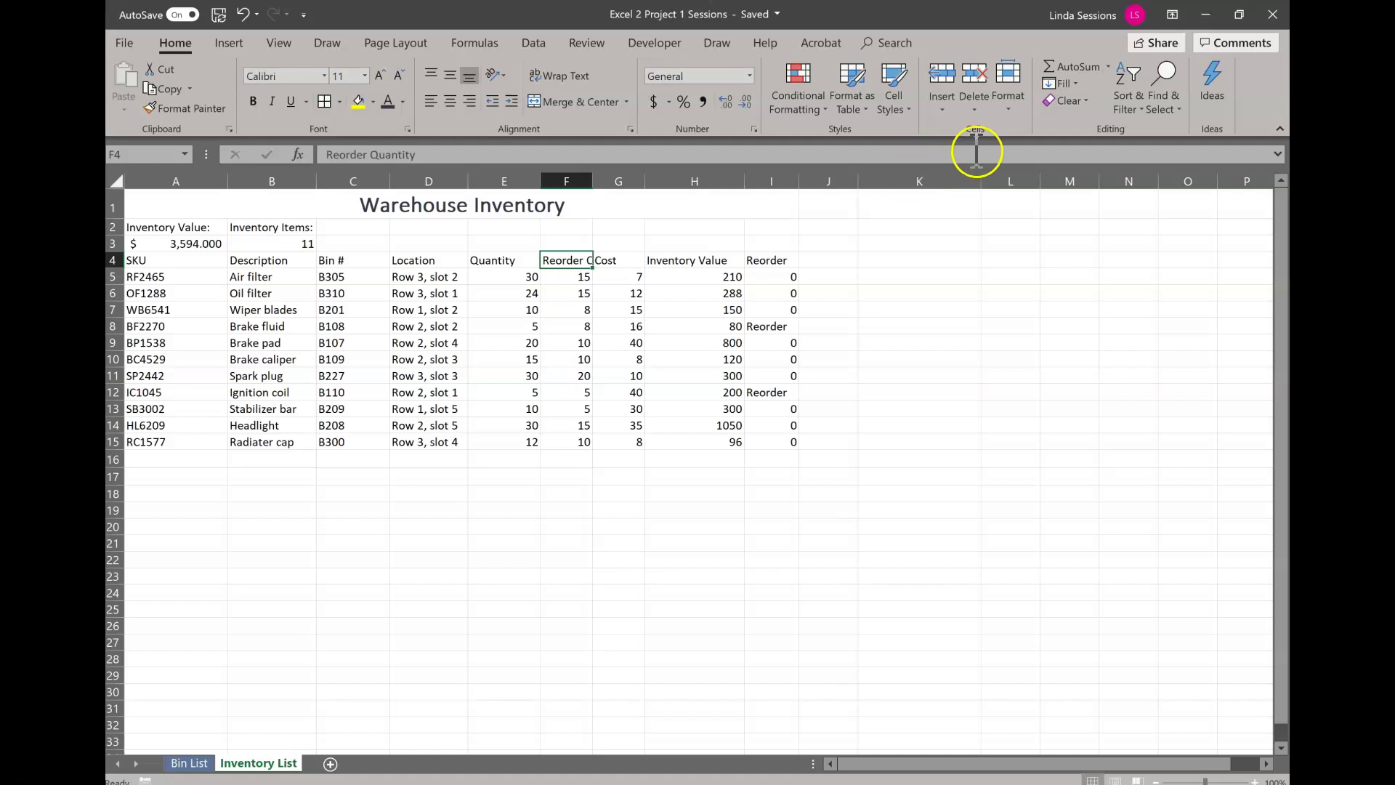
left_click(1010, 108)
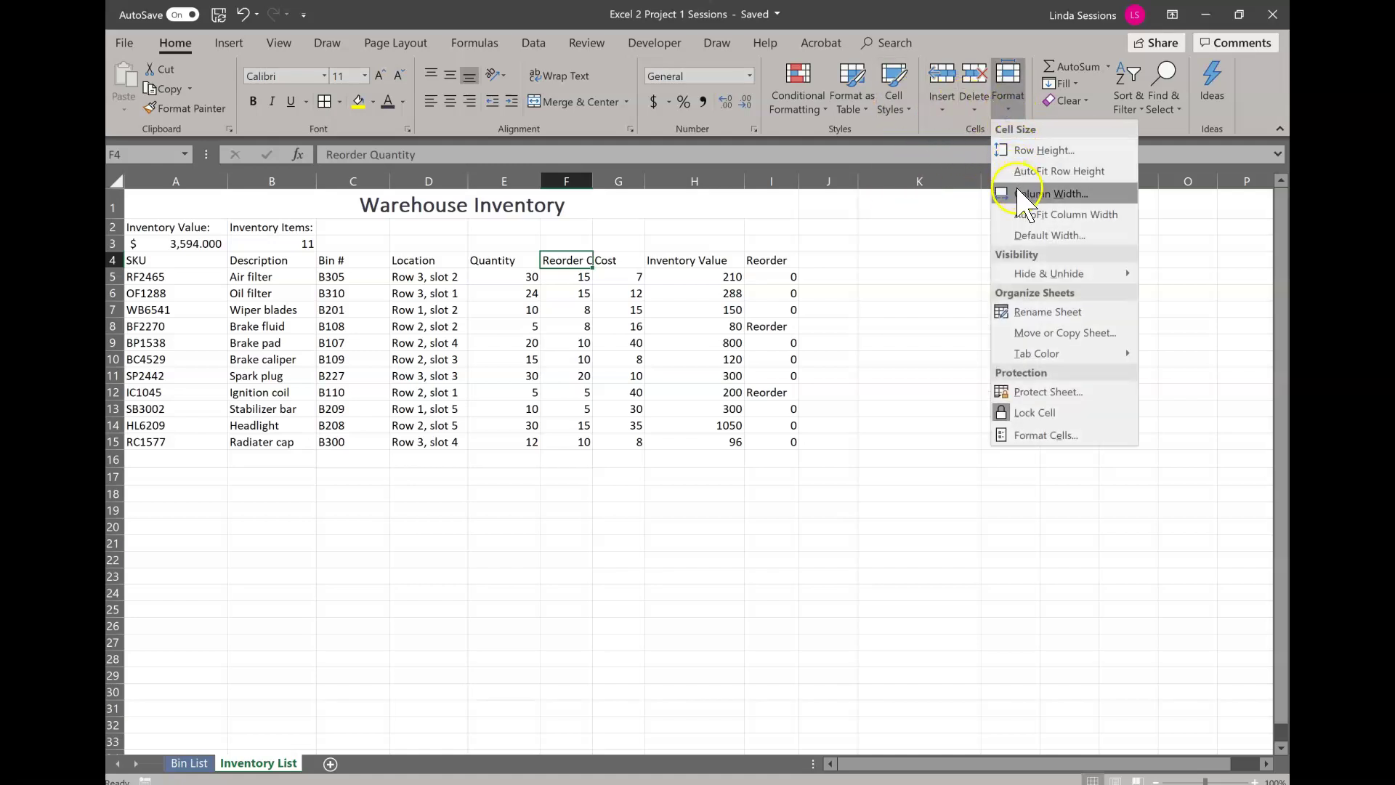
left_click(1018, 193)
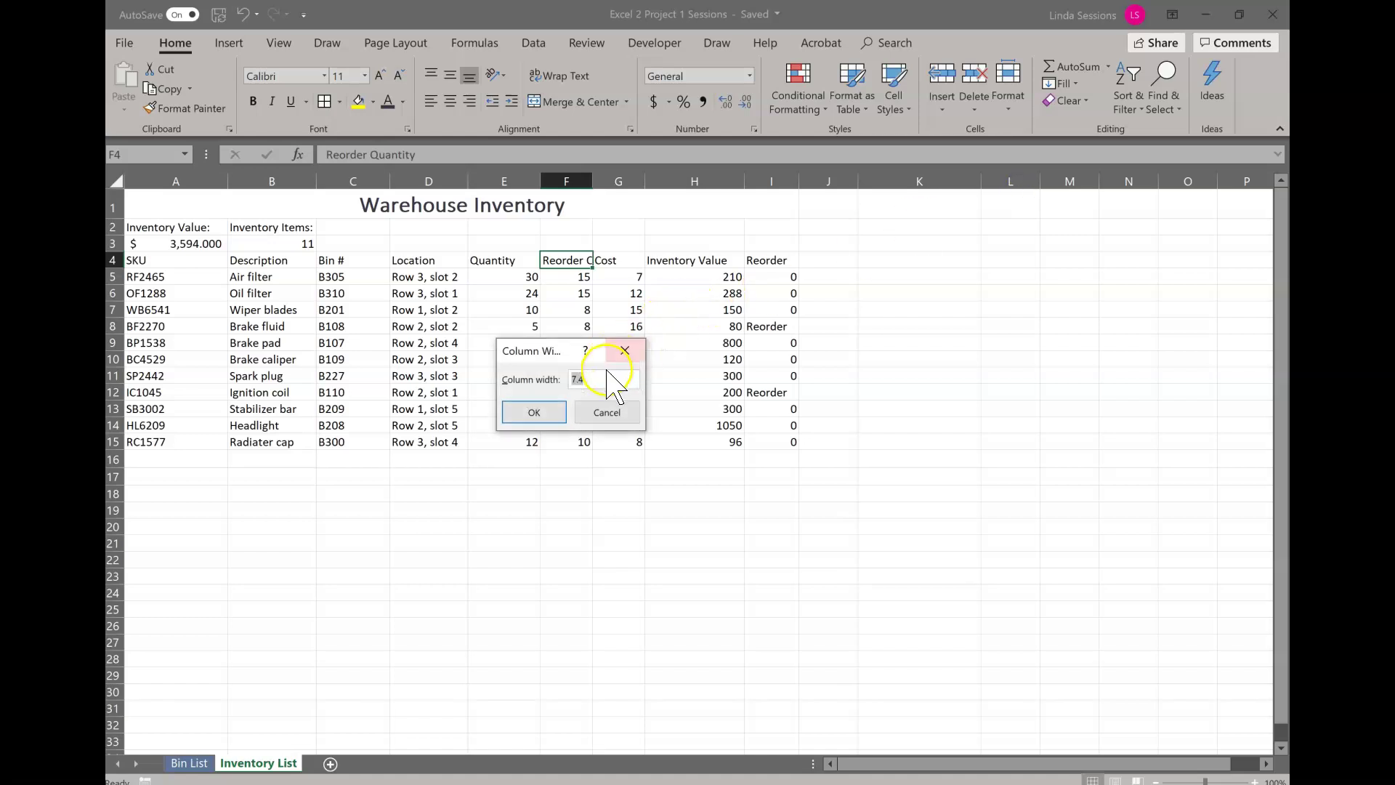
type("9")
key("Return")
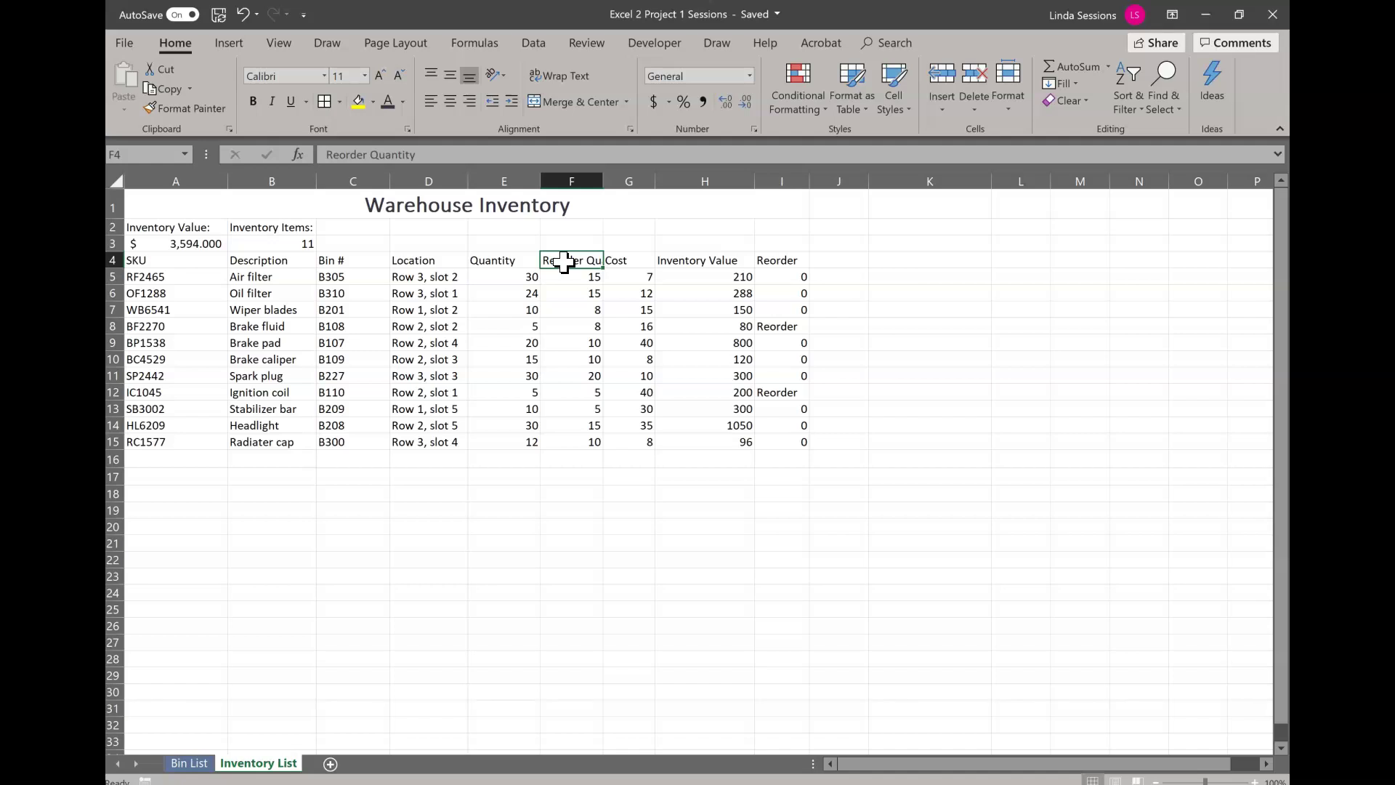
left_click(559, 79)
left_click(559, 79)
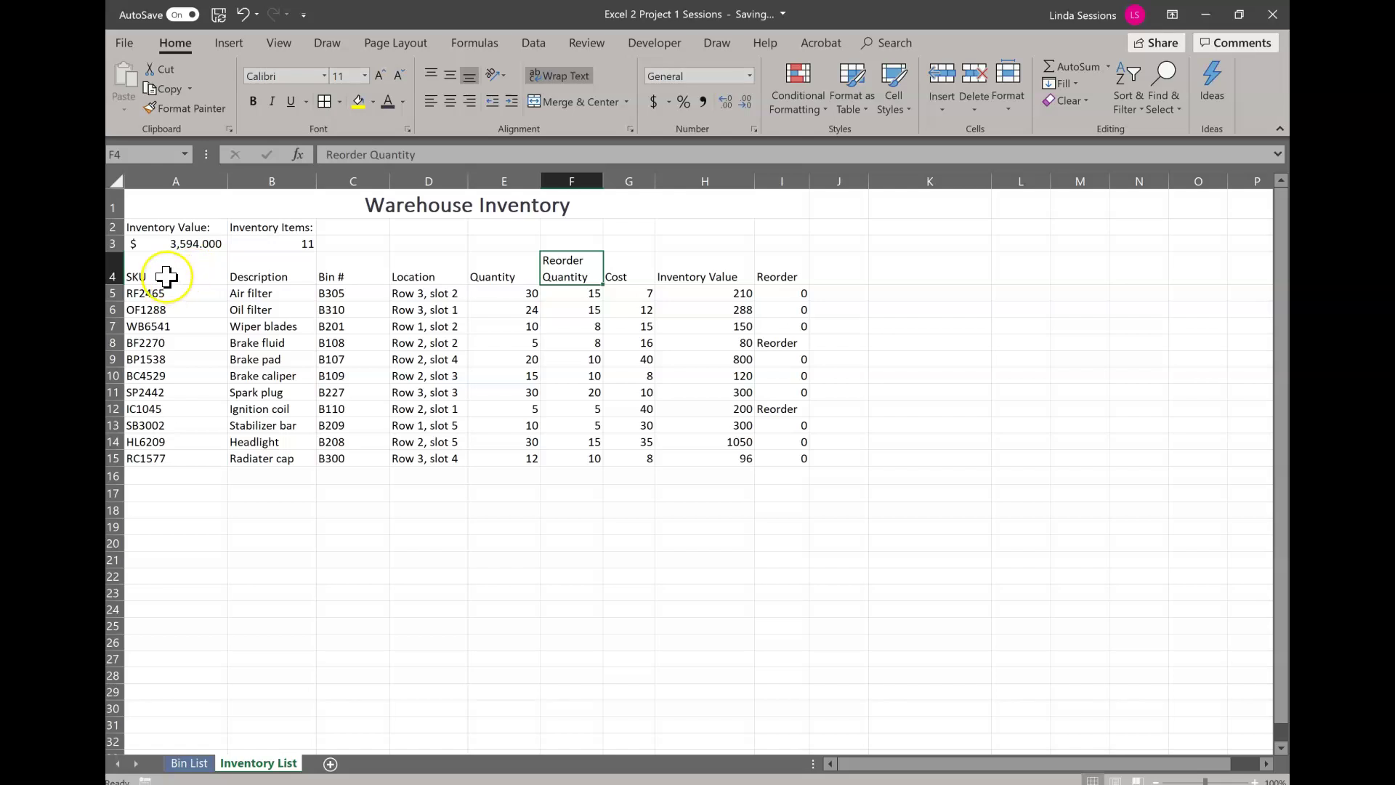
Step: Fill the inventory summary cells A2:B3 with a light blue theme color
left_click_drag(159, 226, 254, 240)
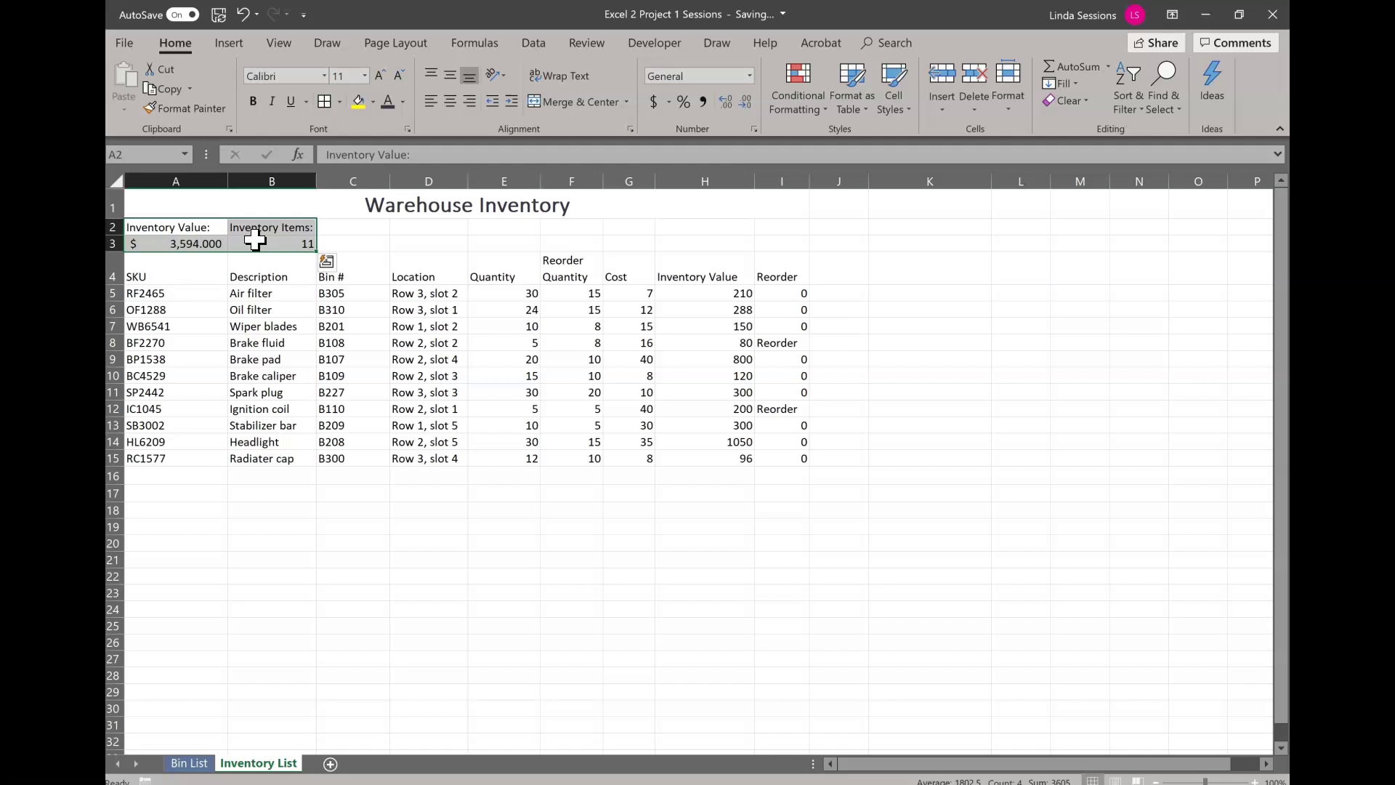
left_click(373, 102)
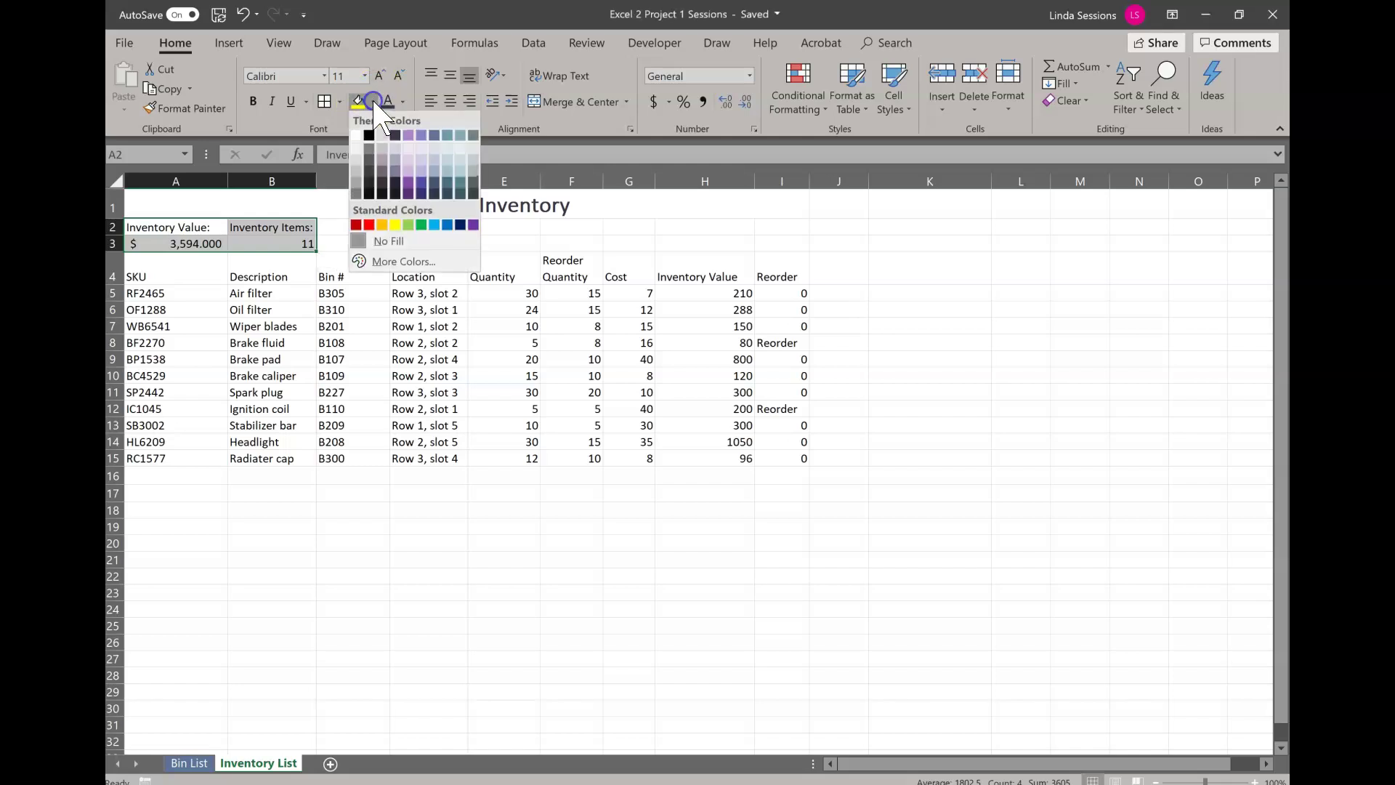
left_click(448, 161)
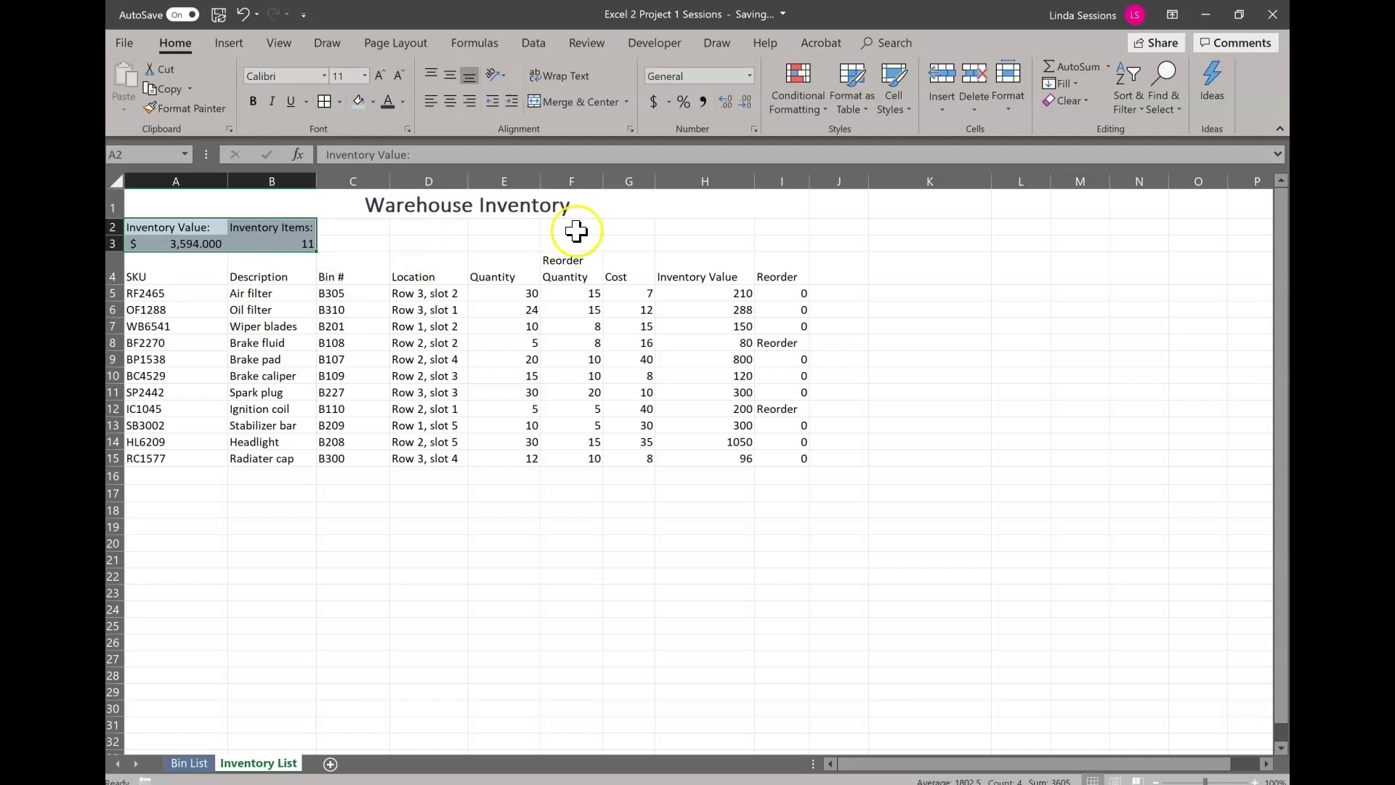
left_click(889, 323)
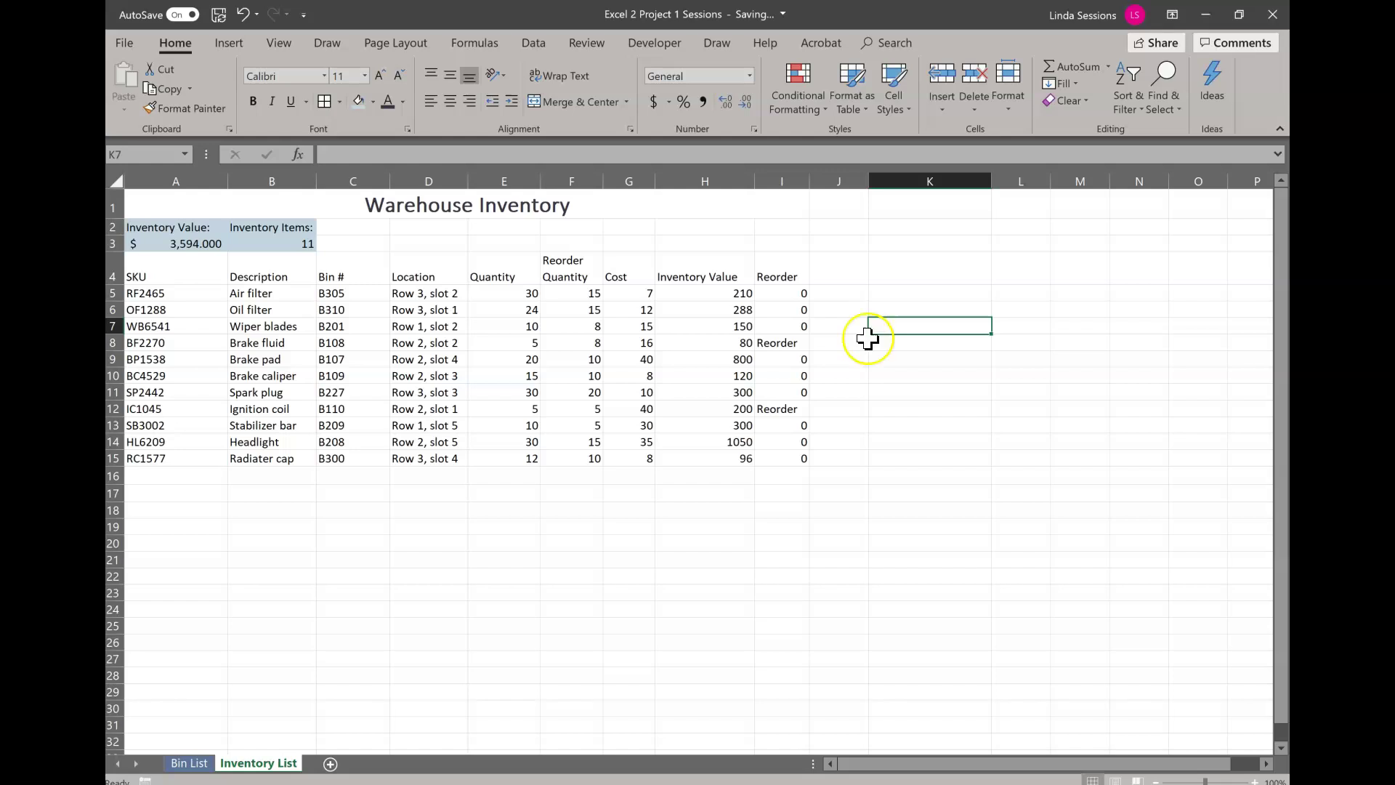
Step: Reduce the Inventory Value total in cell A3 to two decimal places
left_click(160, 247)
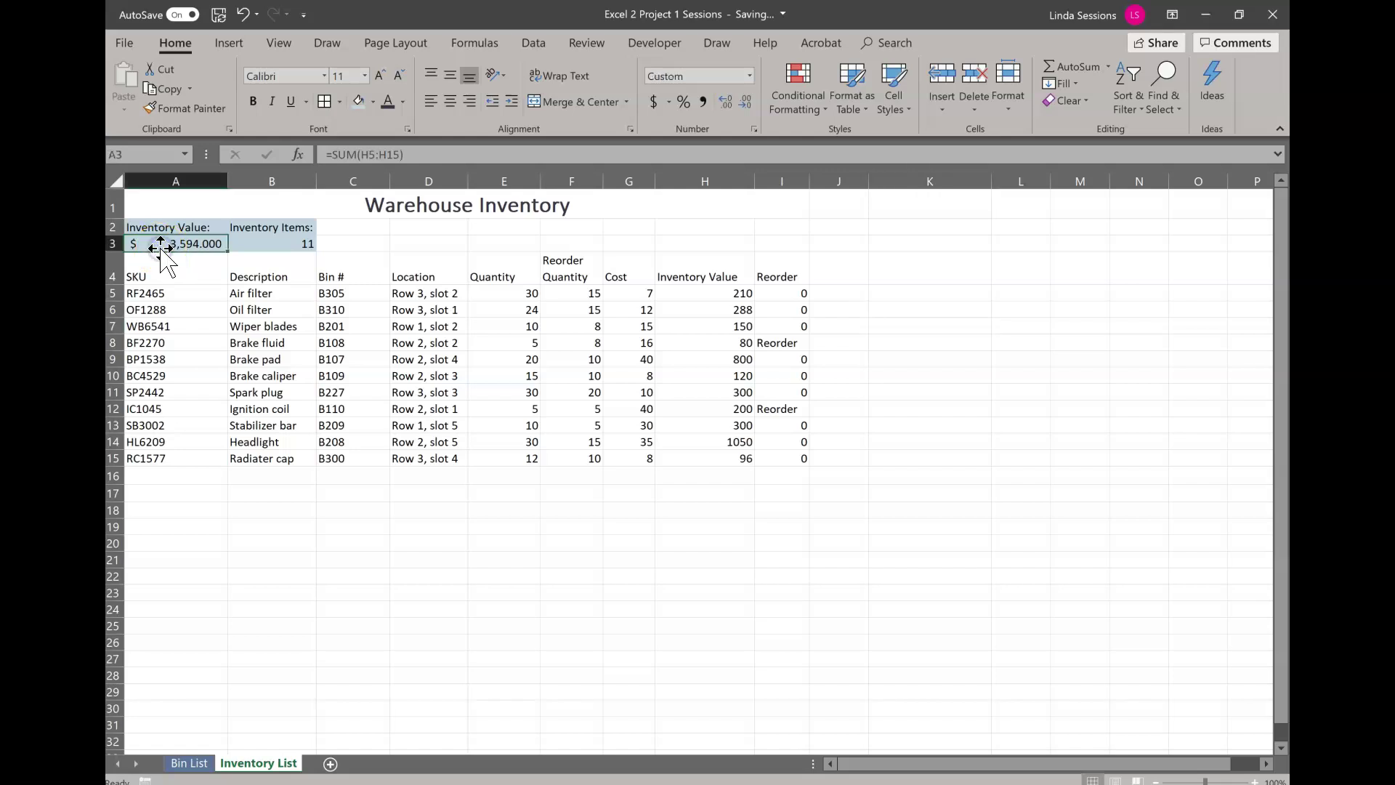
left_click(190, 245)
left_click(745, 102)
left_click(927, 292)
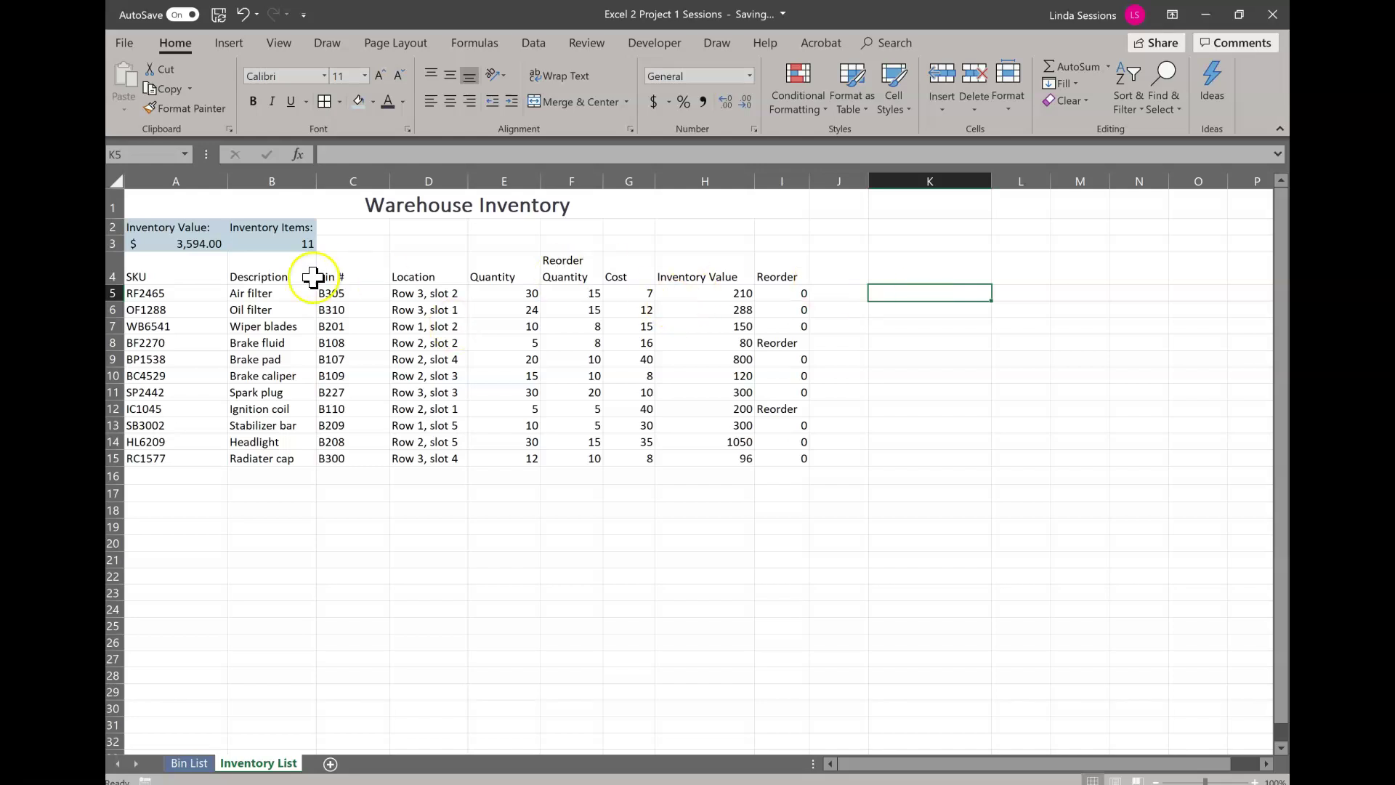
Step: Apply the Accent3 cell style to the column headings in A4:I4
left_click_drag(149, 275, 774, 269)
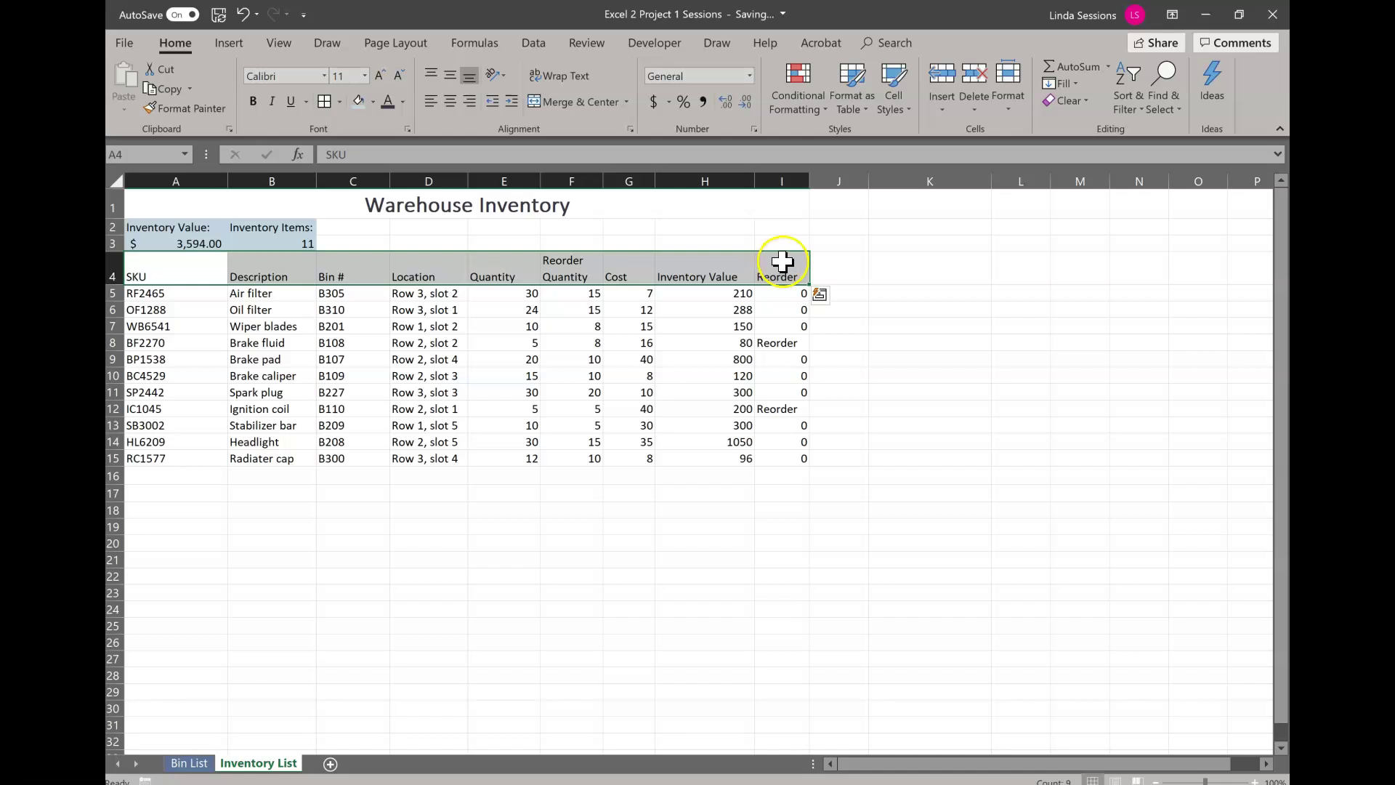
left_click(902, 102)
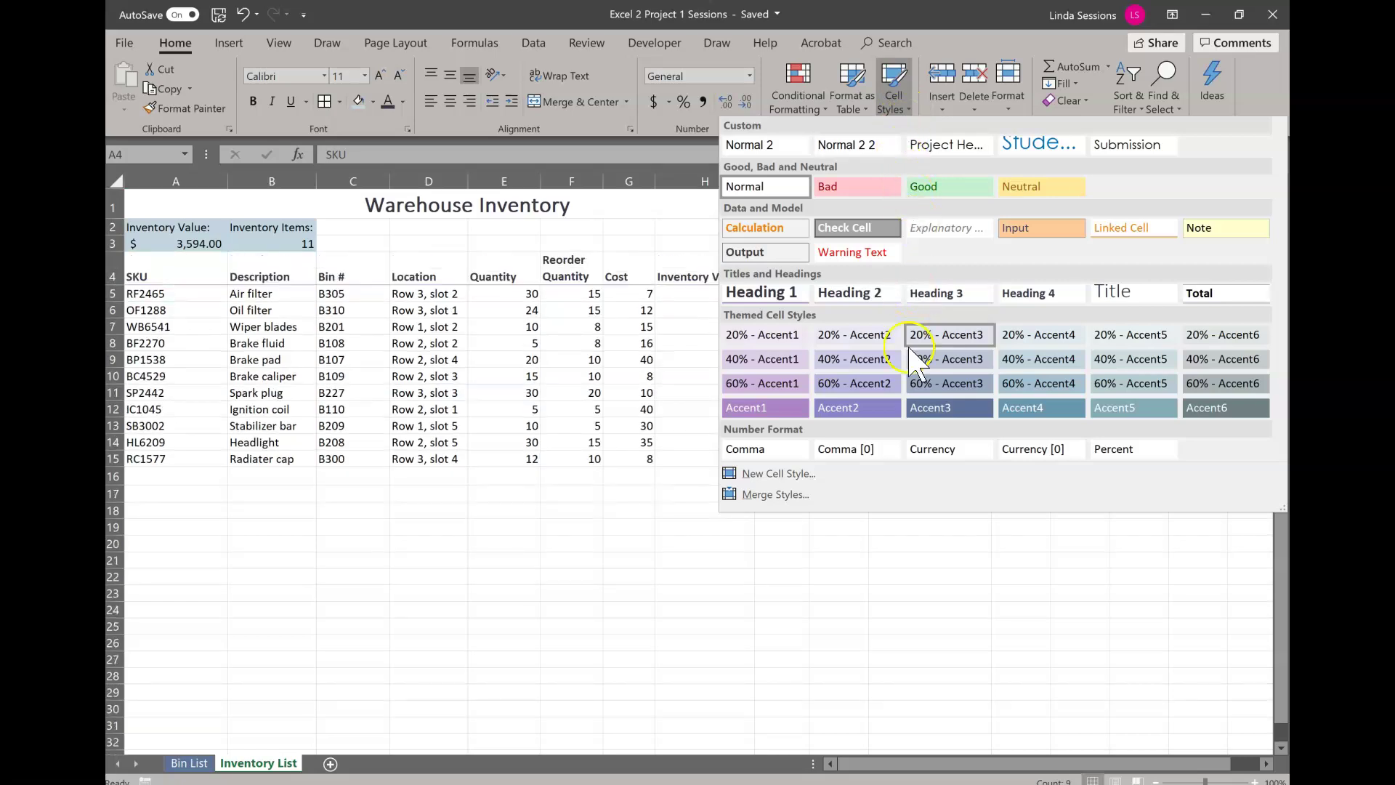
left_click(934, 411)
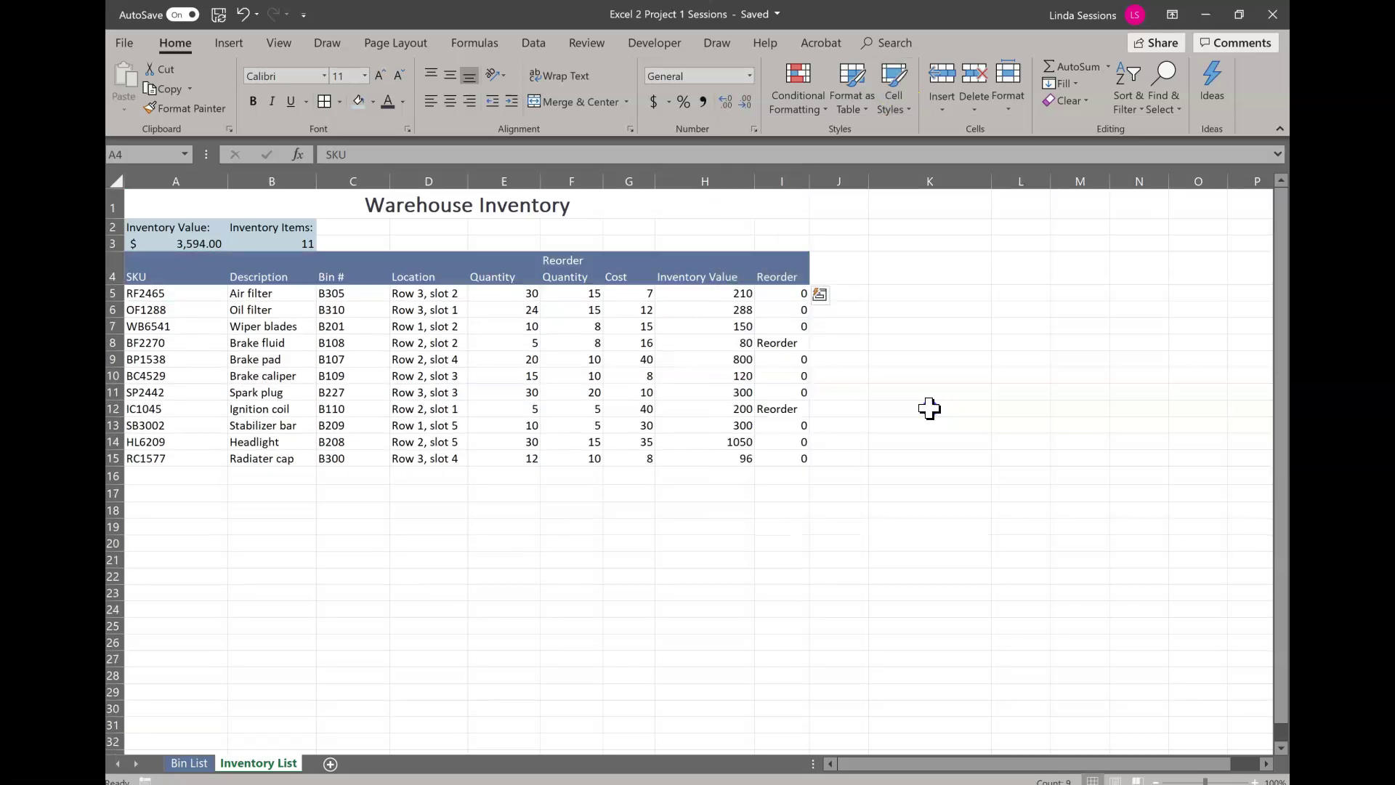
left_click(985, 338)
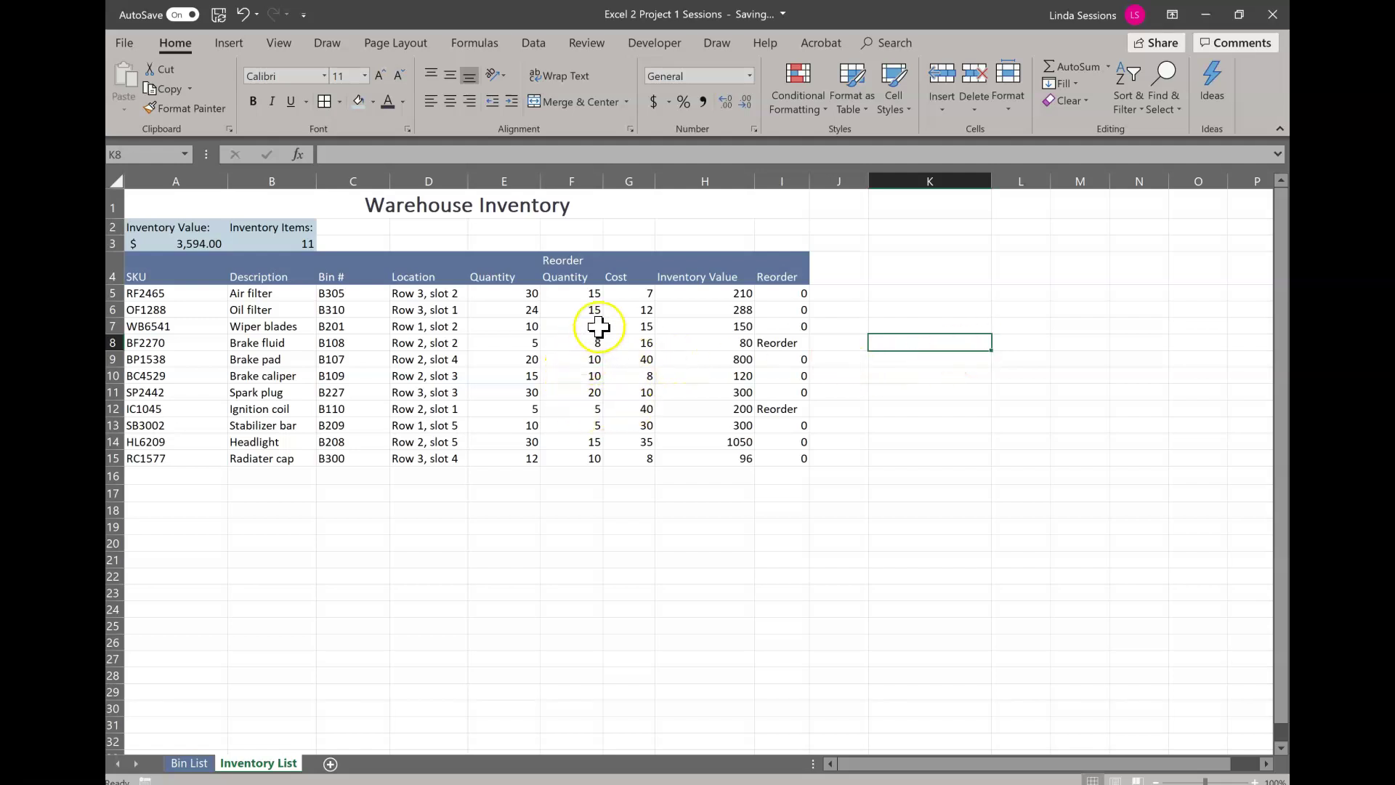
Step: Apply the Accounting number format with dollar signs to the Cost values in G5:G15
left_click(625, 291)
left_click_drag(625, 290, 618, 460)
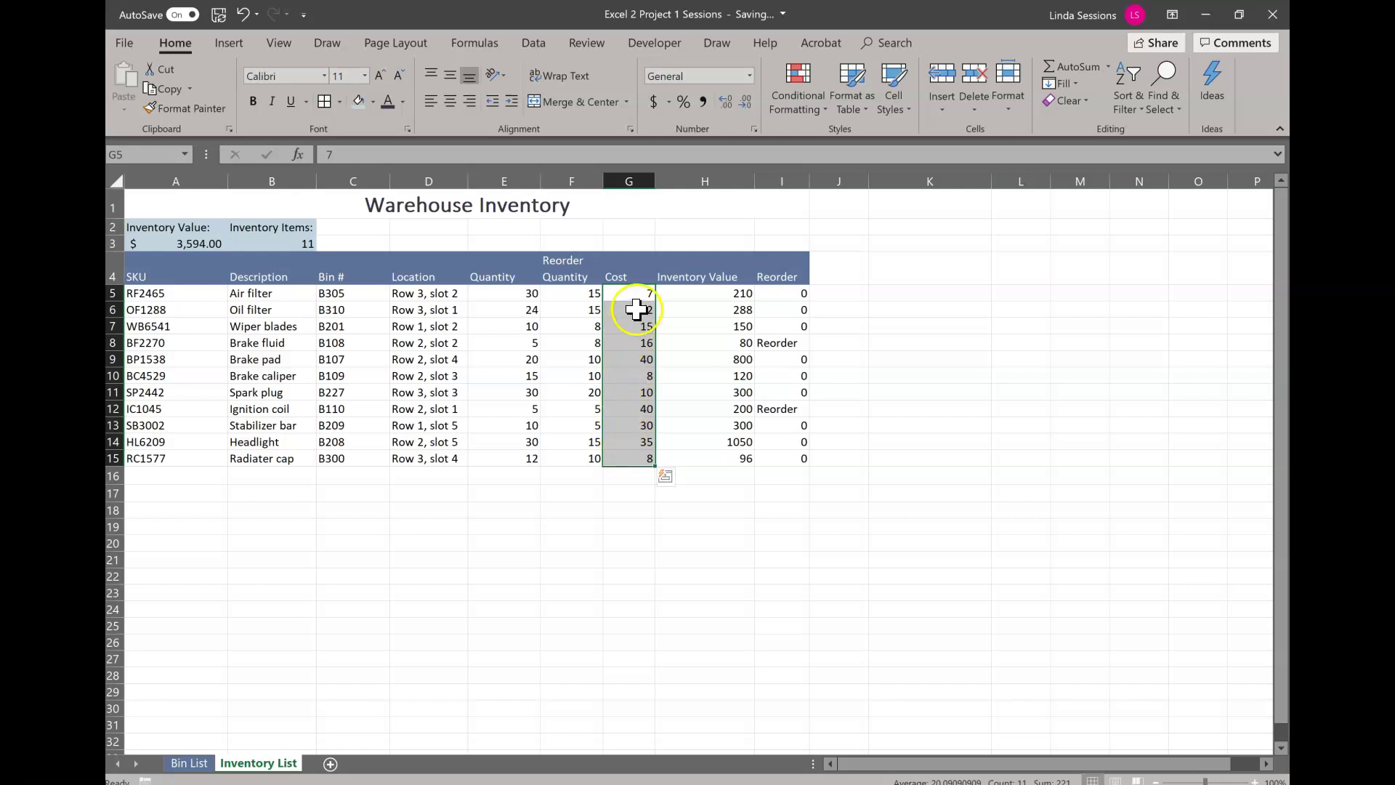
left_click(652, 102)
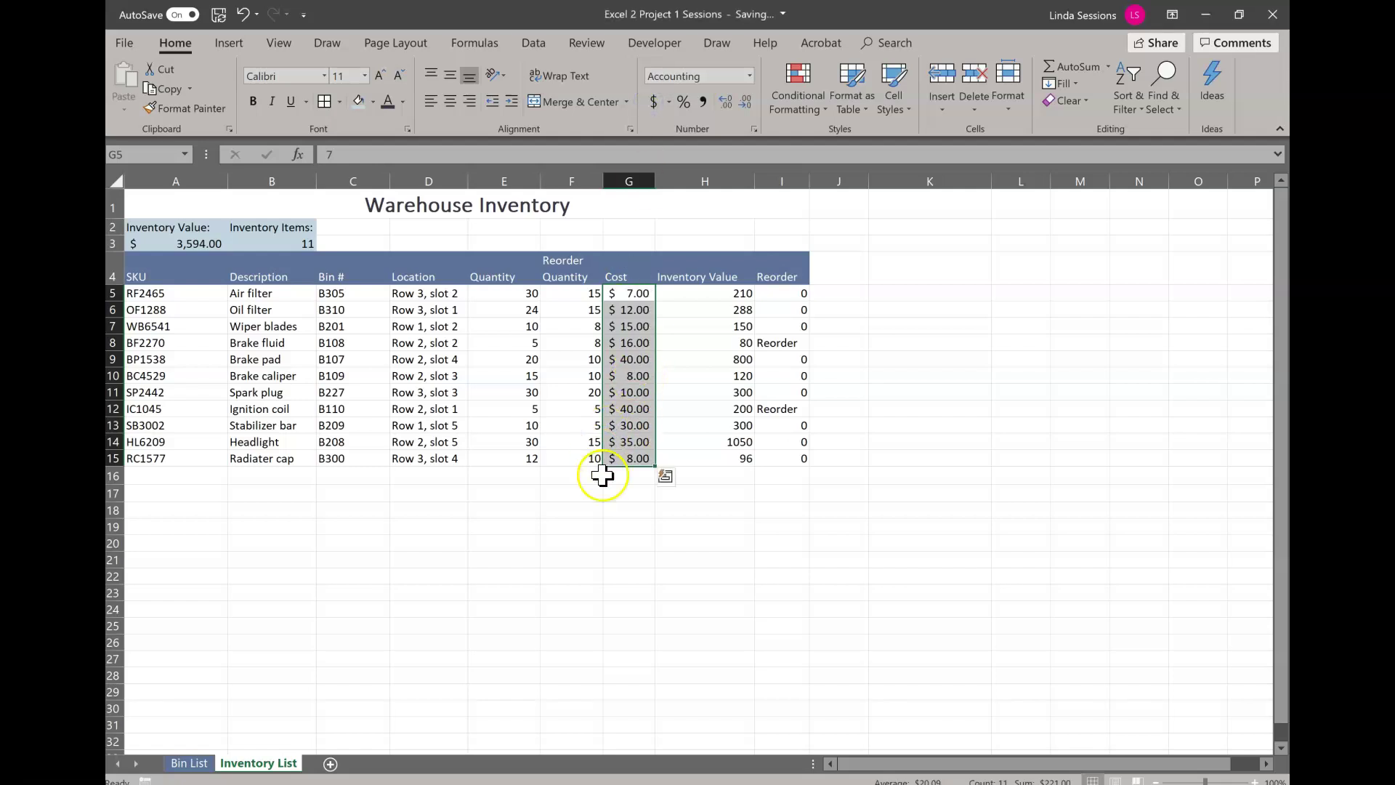
left_click(612, 515)
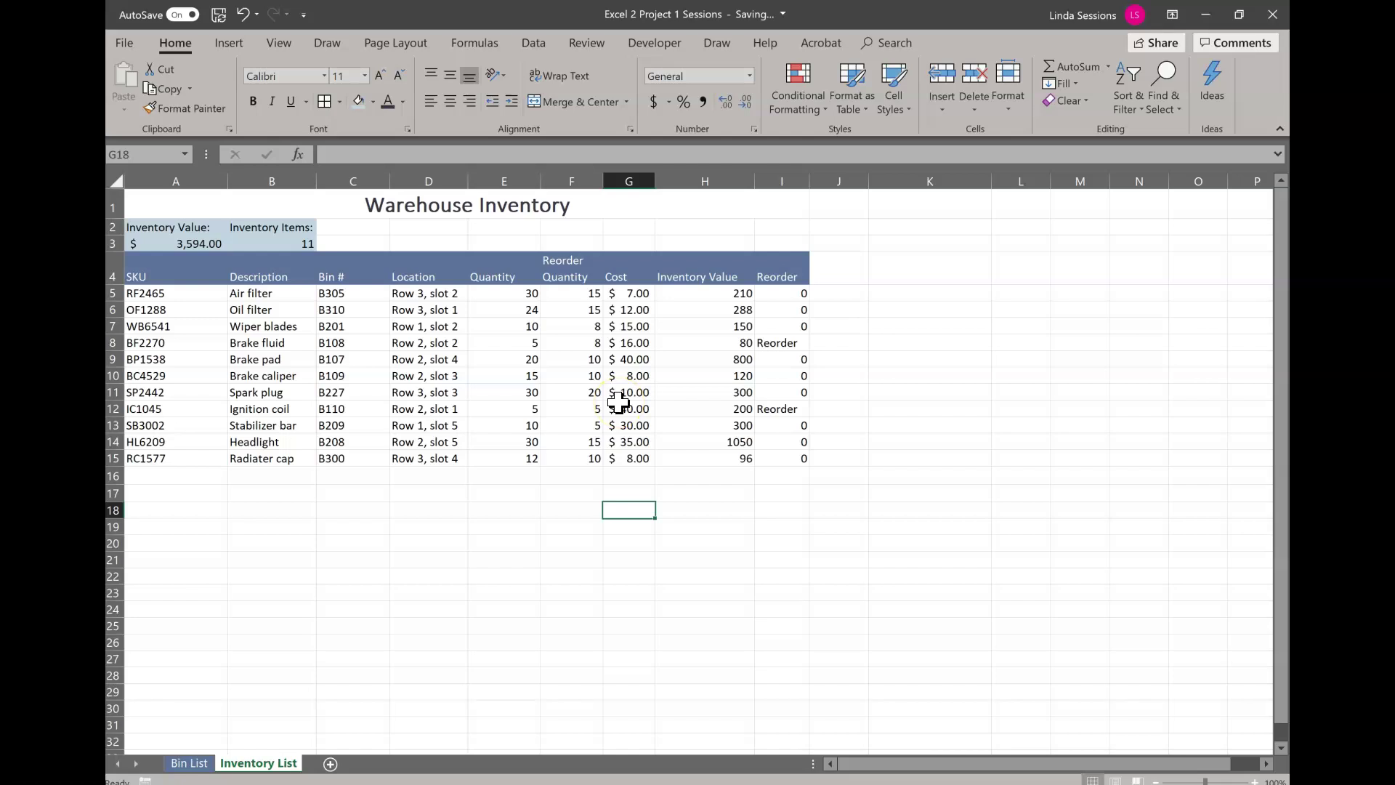
Step: Add gradient-fill Blue Data Bar conditional formatting to the Inventory Value cells H5:H15
left_click(690, 290)
left_click_drag(690, 290, 690, 458)
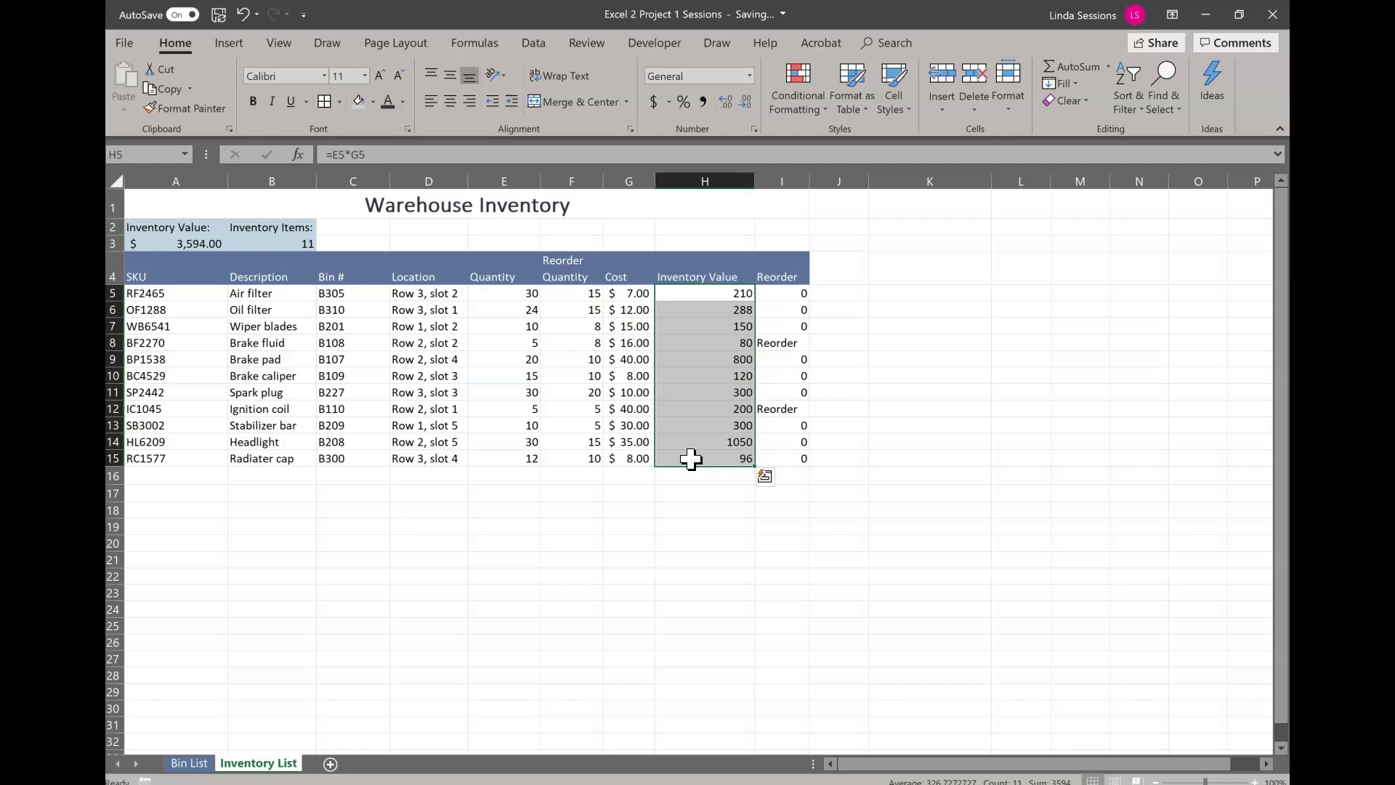
left_click(804, 102)
left_click(802, 110)
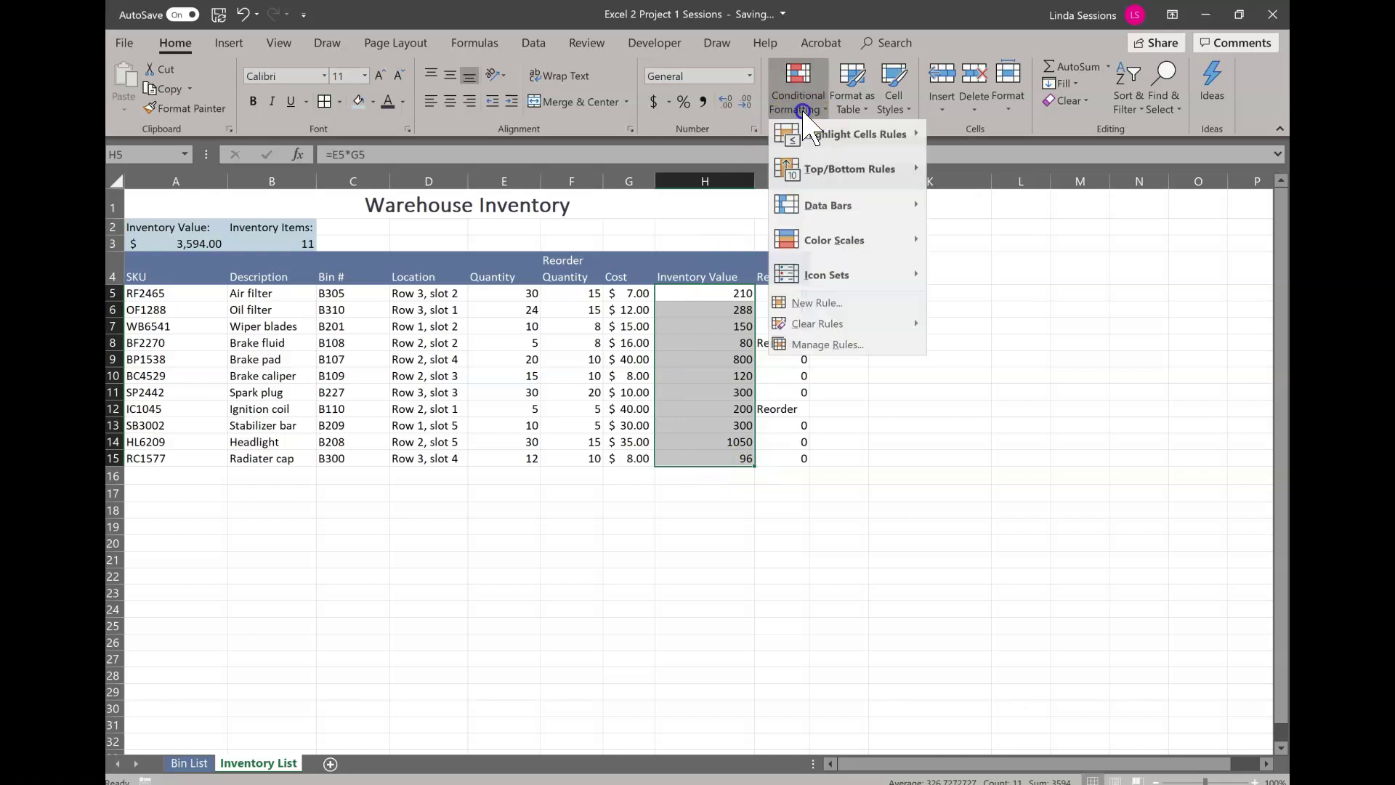
left_click(814, 210)
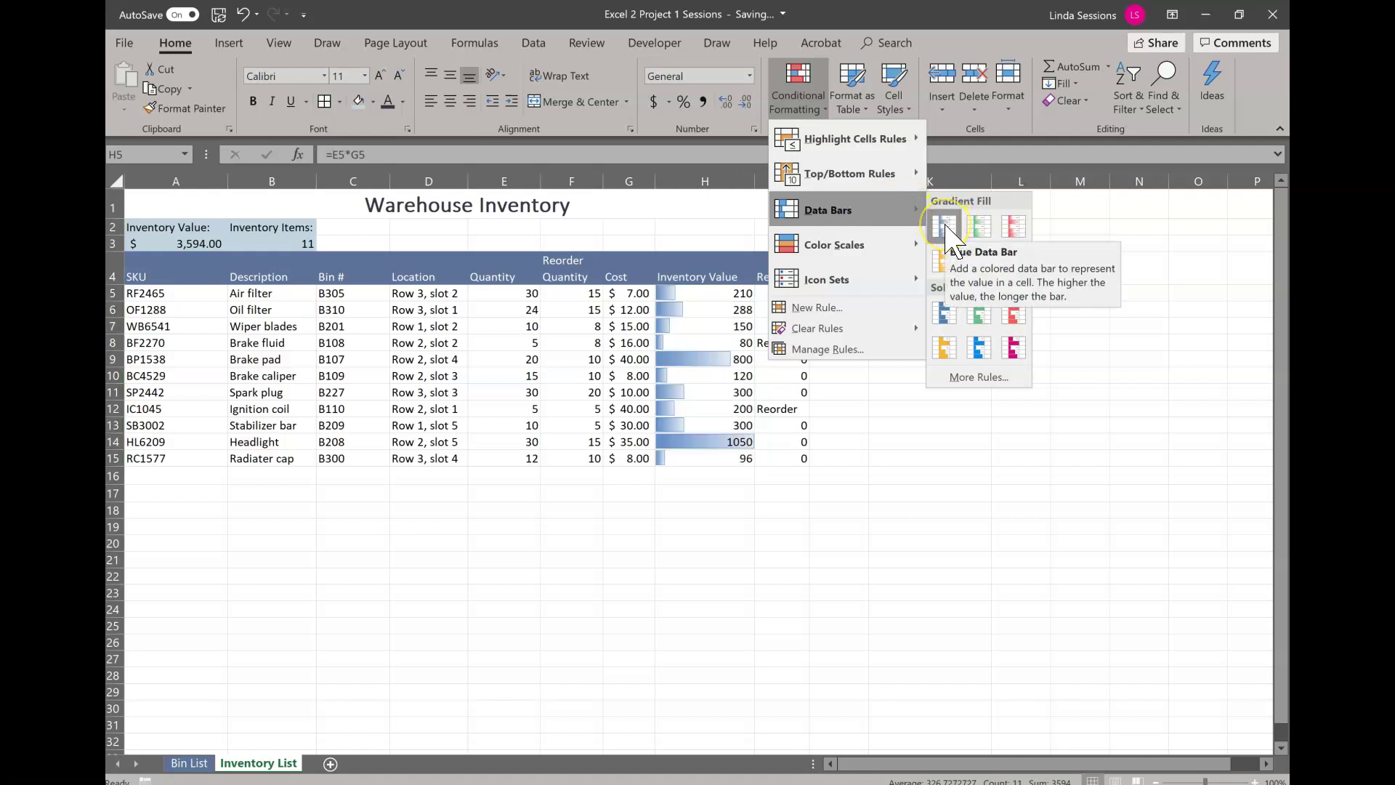
left_click(946, 231)
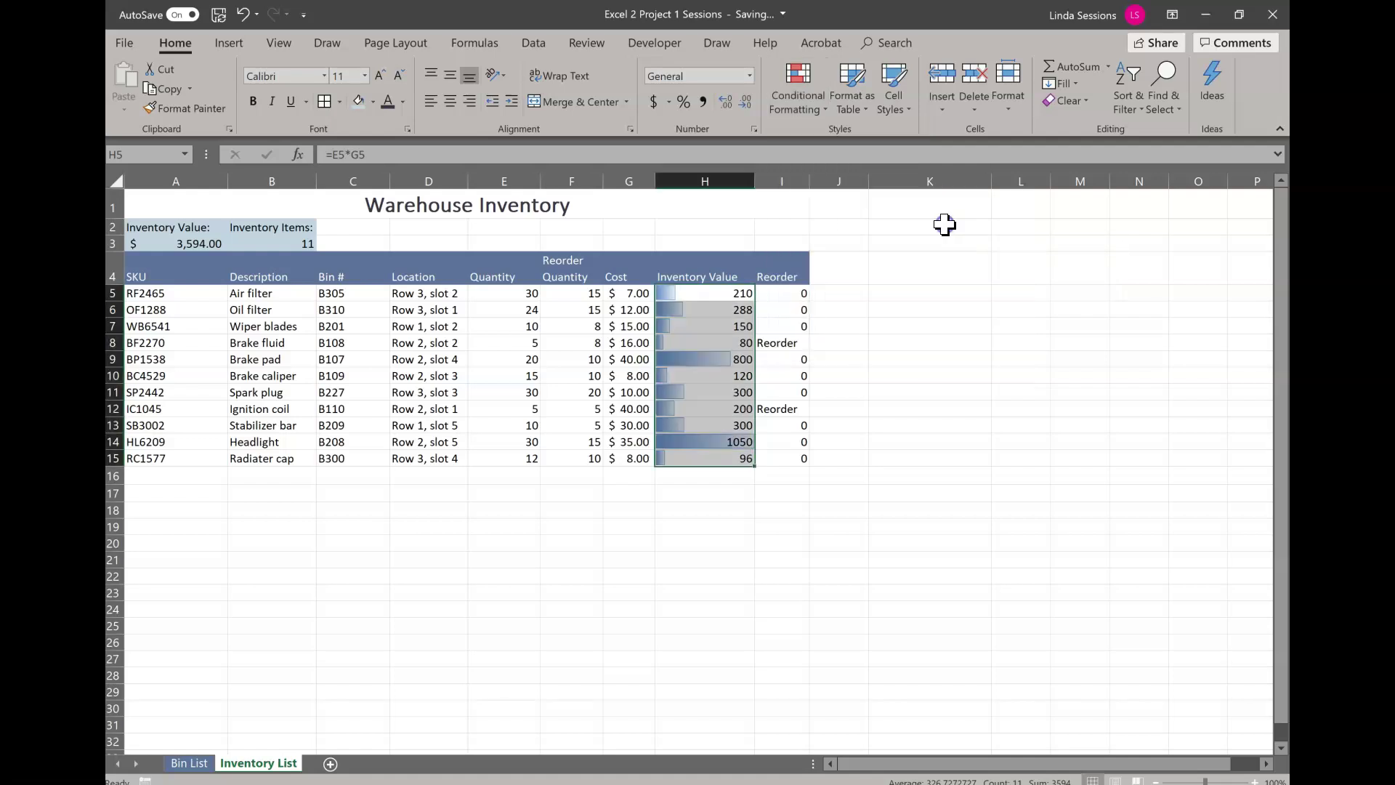
left_click(995, 443)
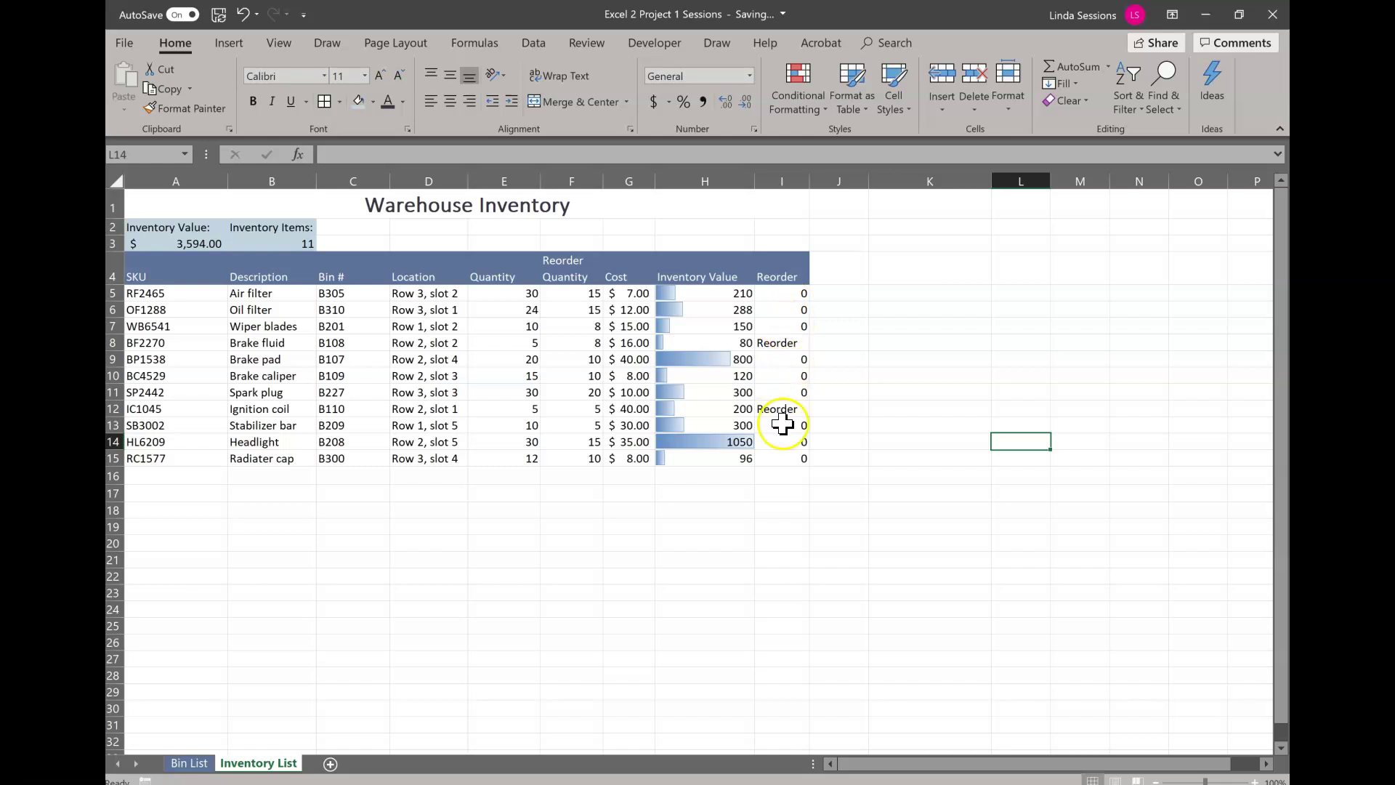
Step: Highlight cells in I5:I15 that contain the text Reorder, using Light Red Fill with Dark Red Text
left_click(788, 350)
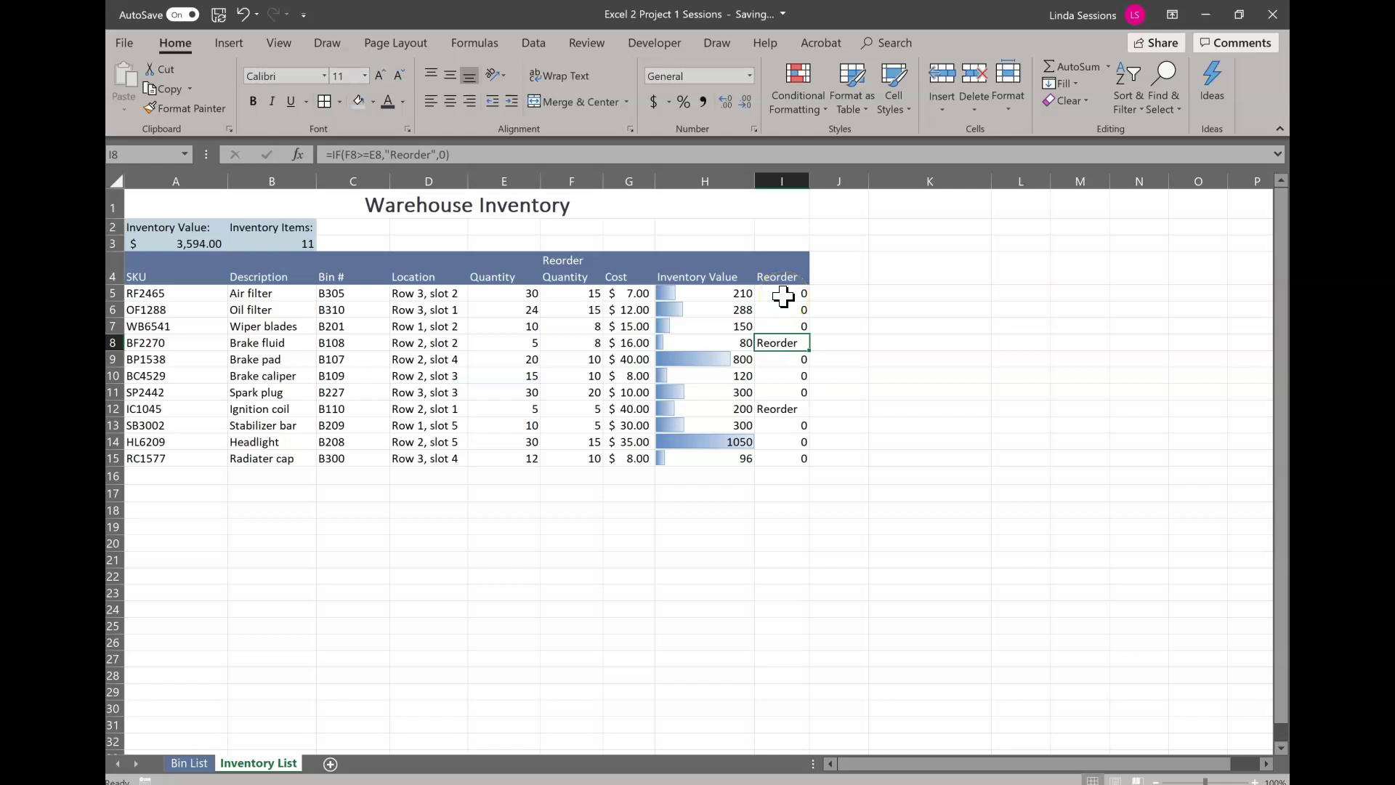
left_click_drag(782, 296, 773, 456)
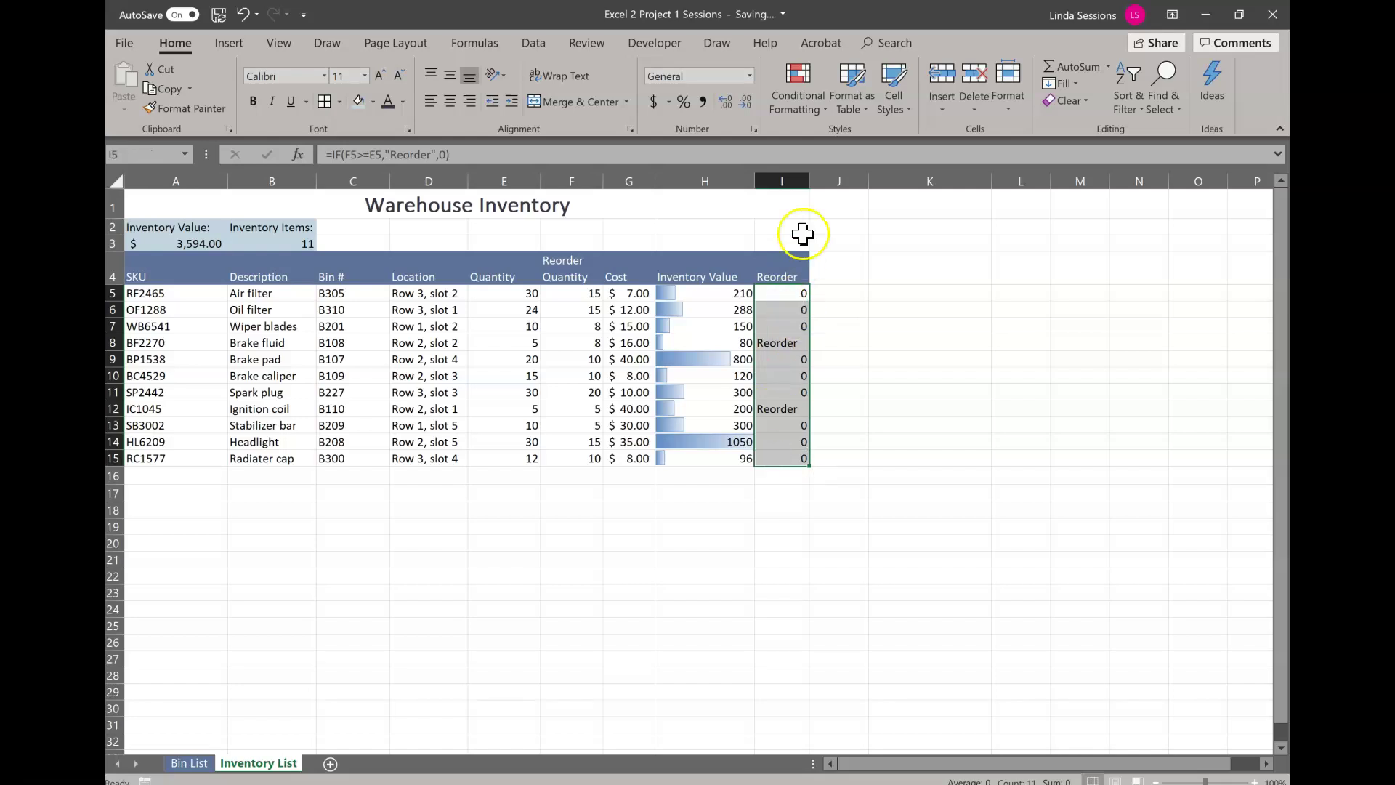
left_click(813, 107)
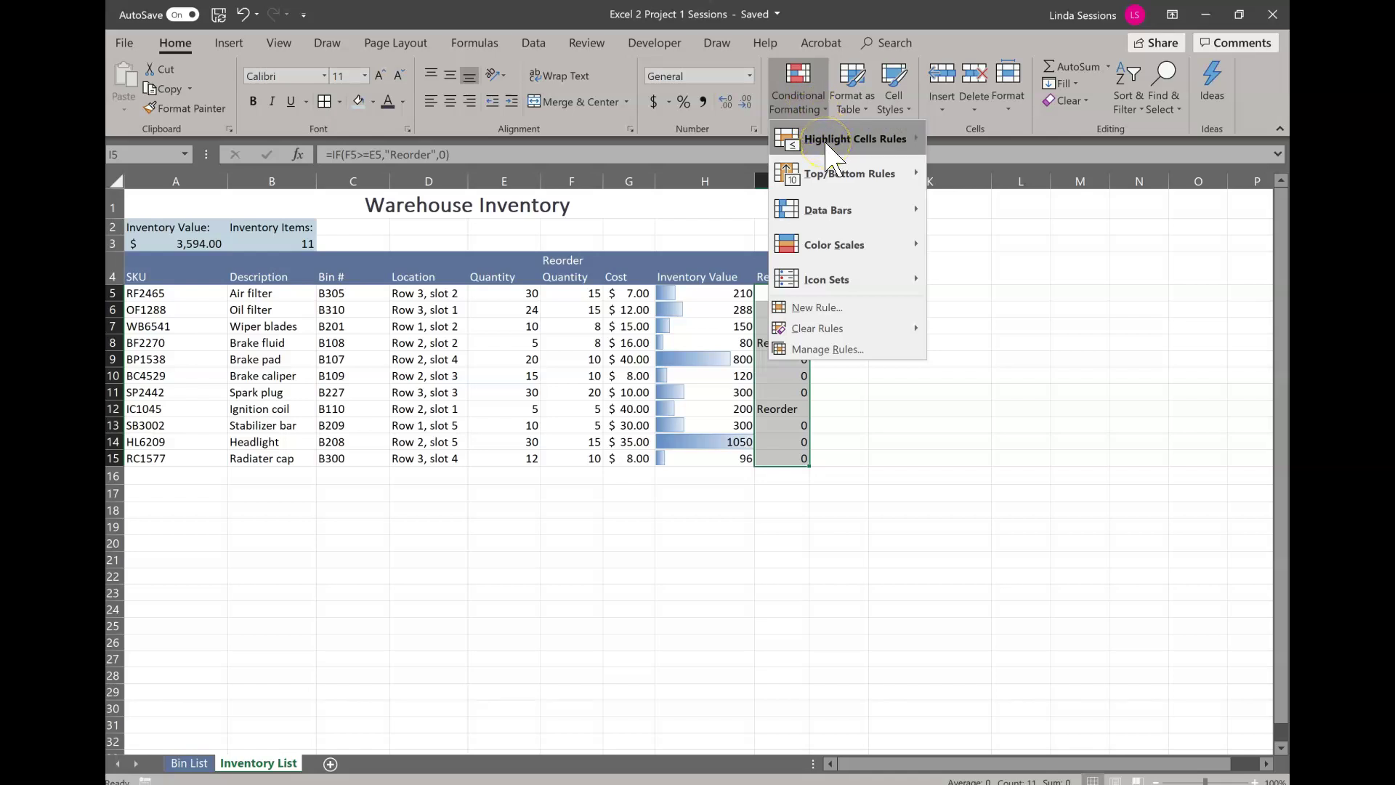
left_click(878, 140)
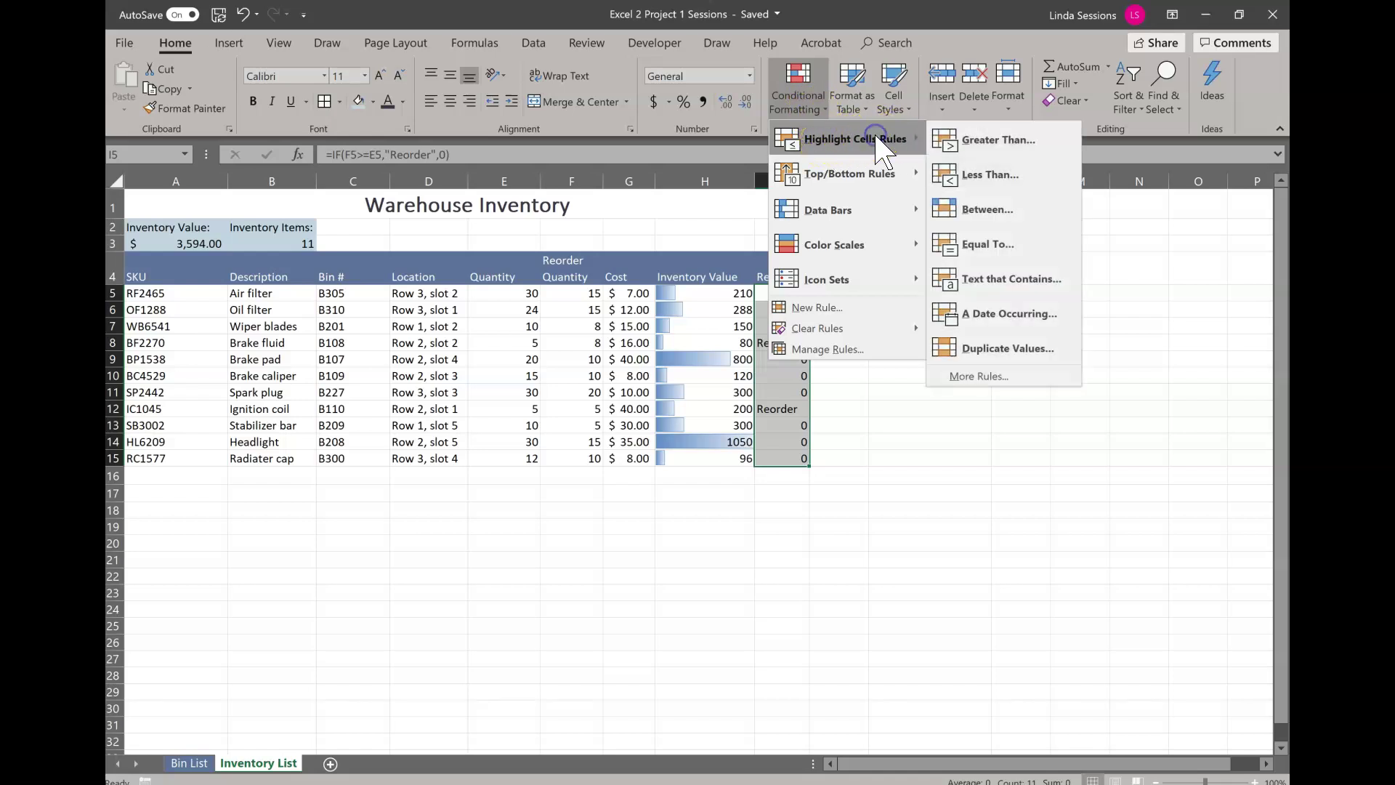
left_click(970, 281)
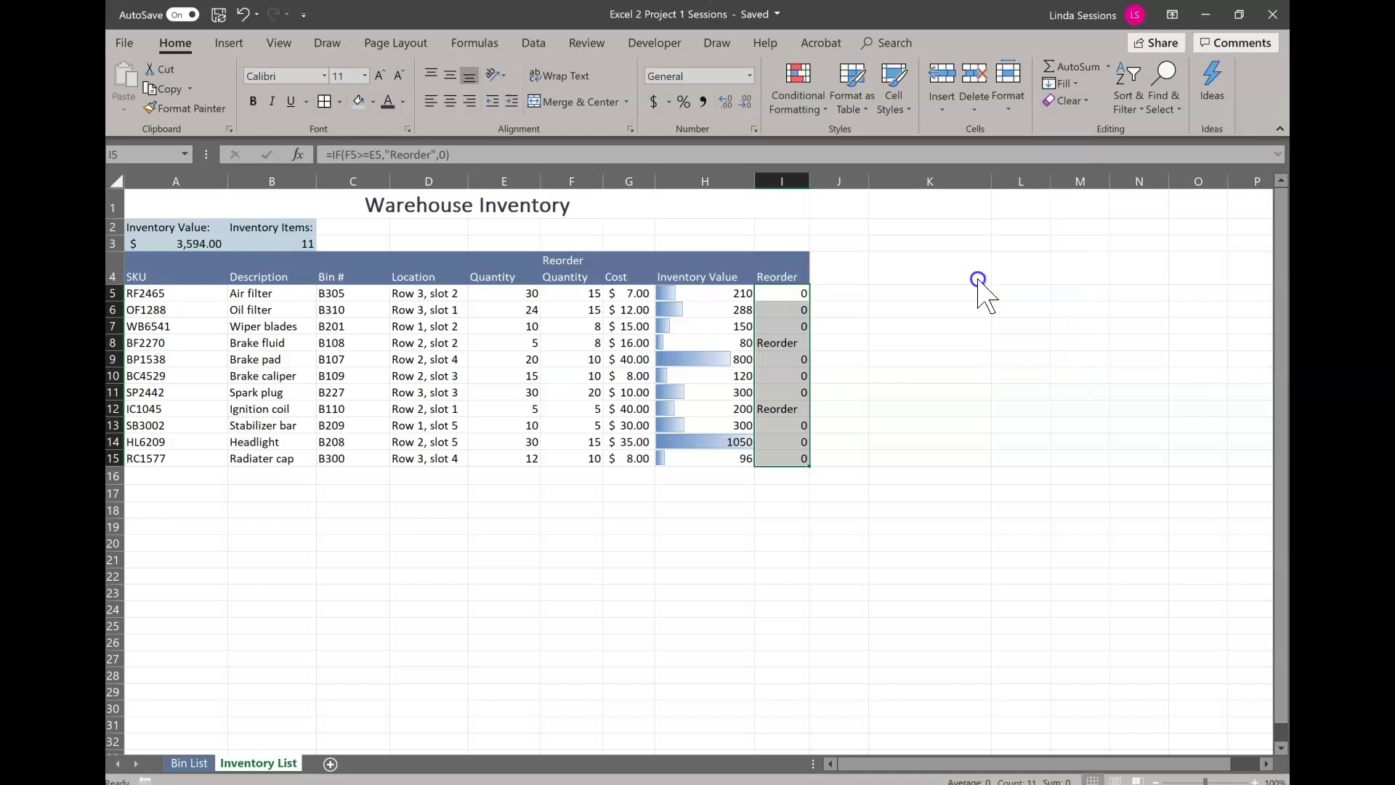
type("Reorder")
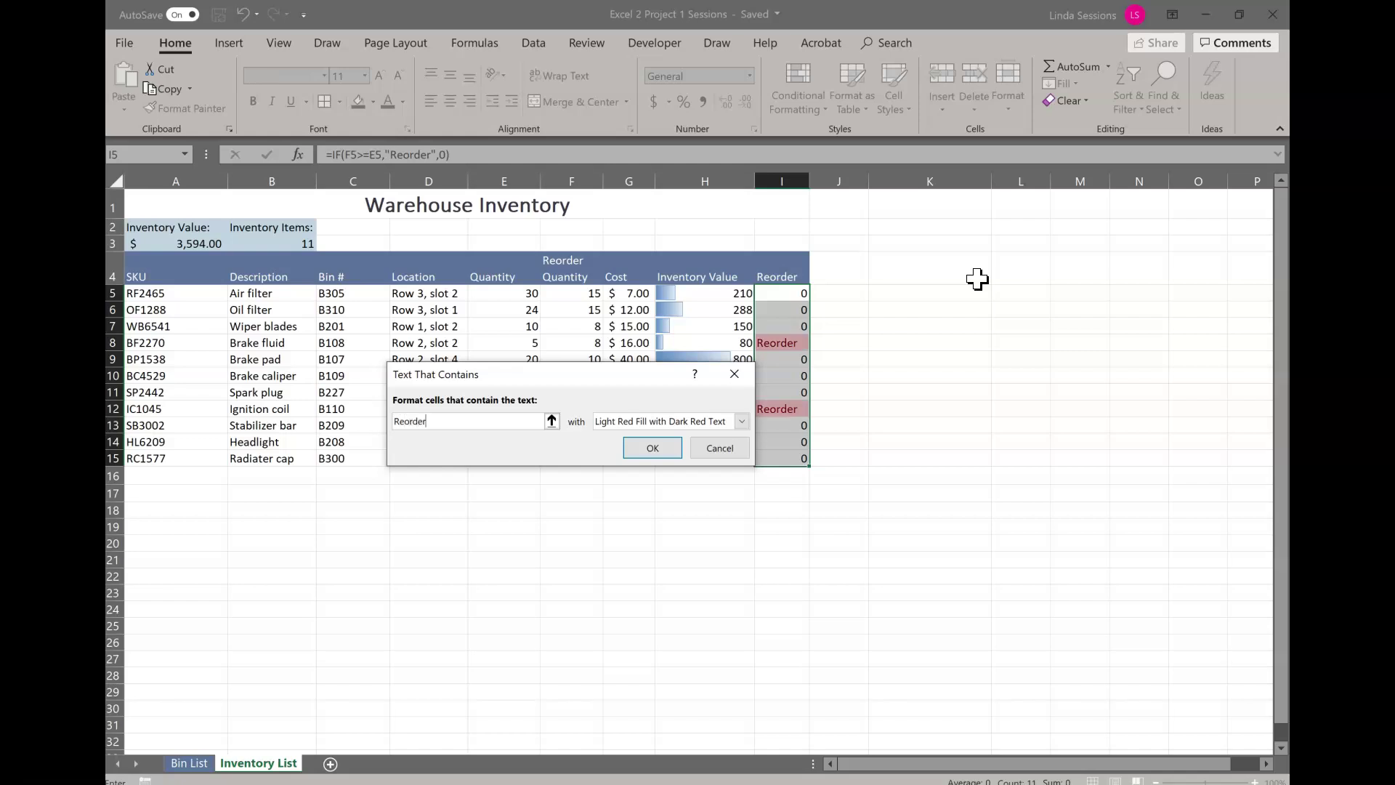
left_click(649, 452)
left_click(912, 442)
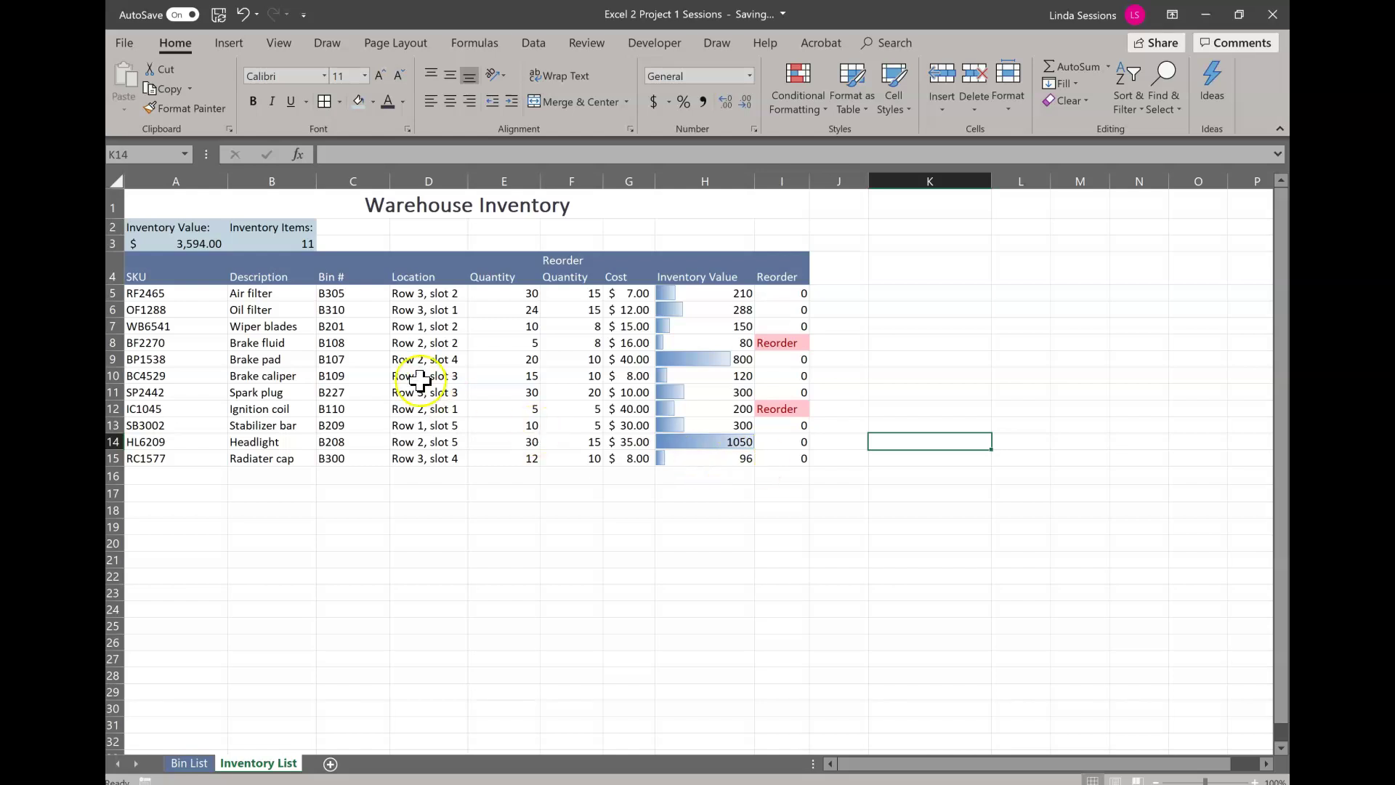
Step: Spell-check the worksheet from cell A1 and correct all occurrences of the misspelled word in B15 to Radiator
left_click(152, 205)
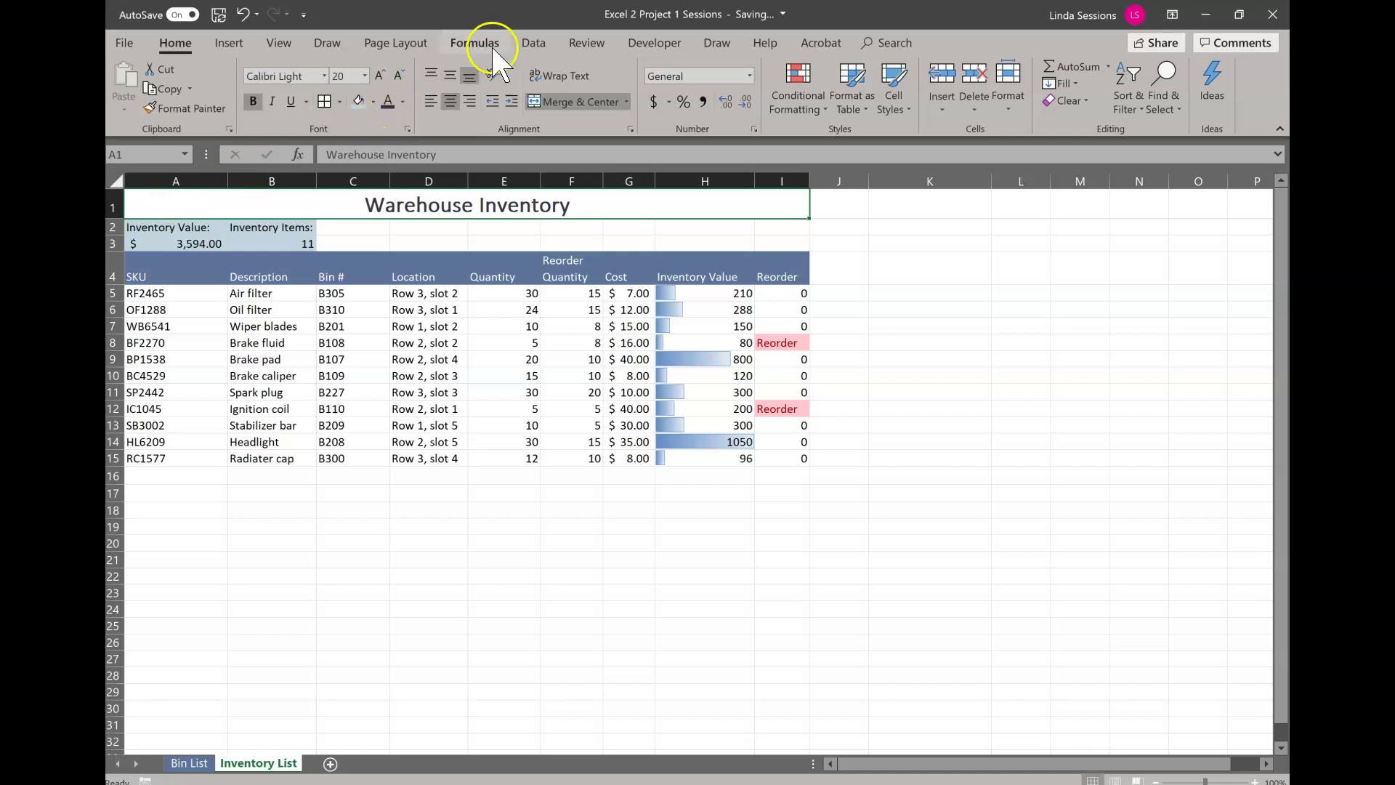
left_click(584, 44)
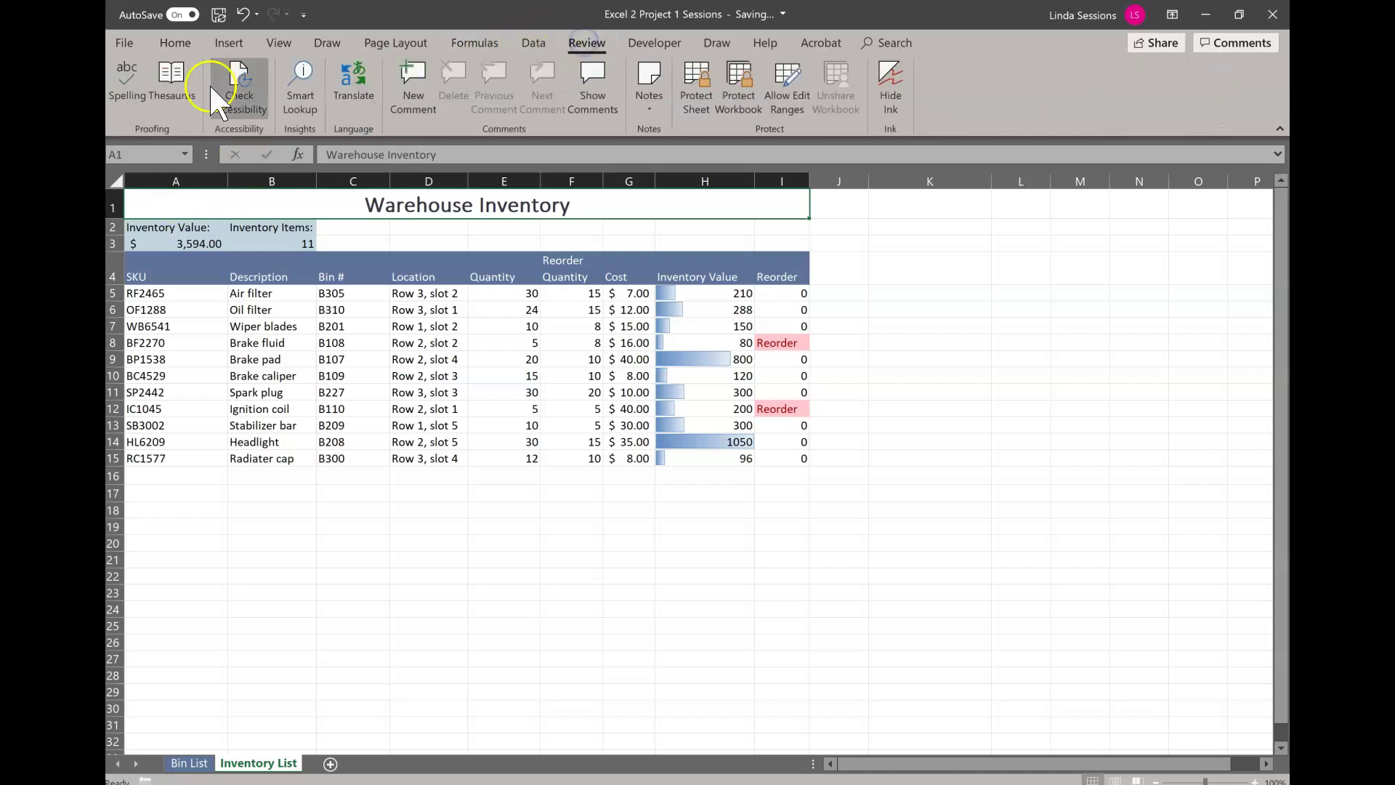
left_click(142, 86)
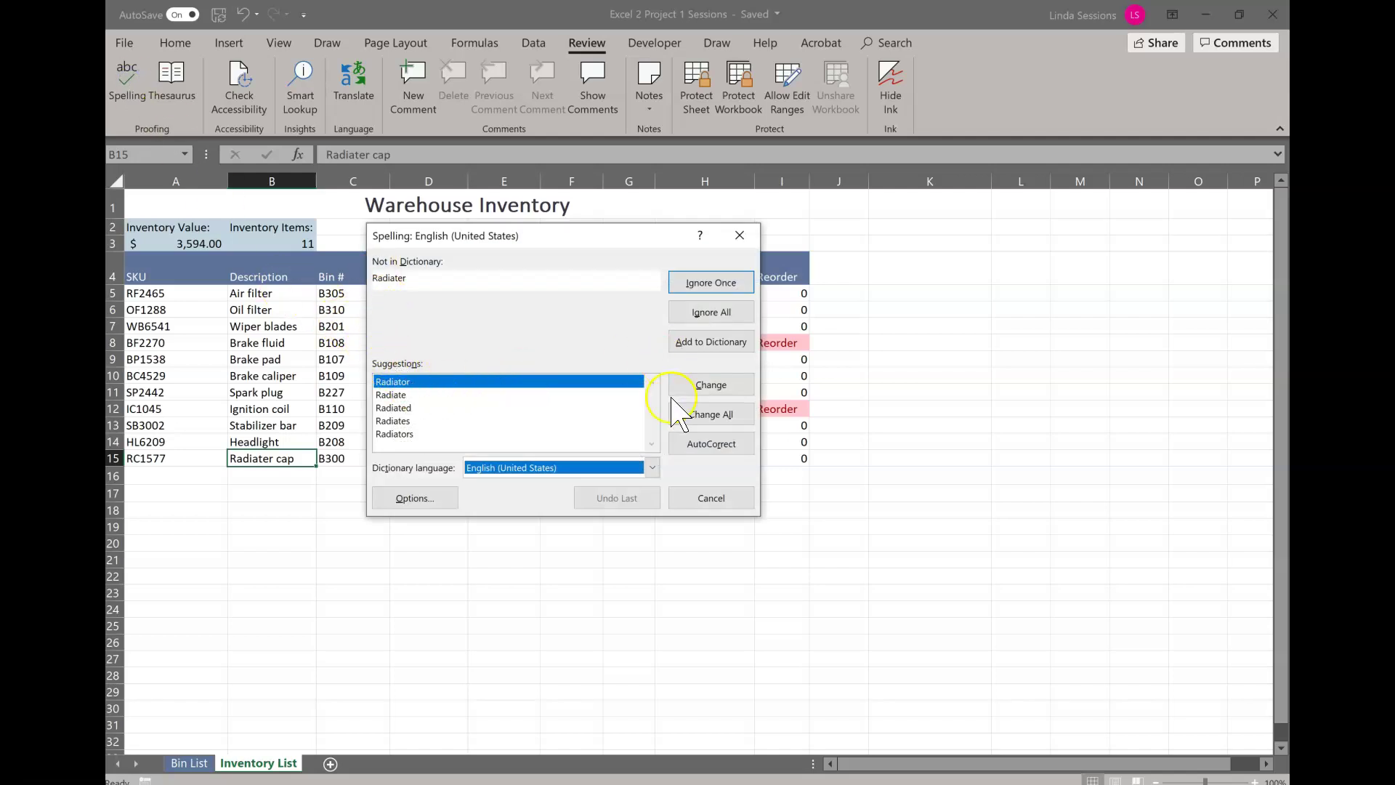
left_click(701, 415)
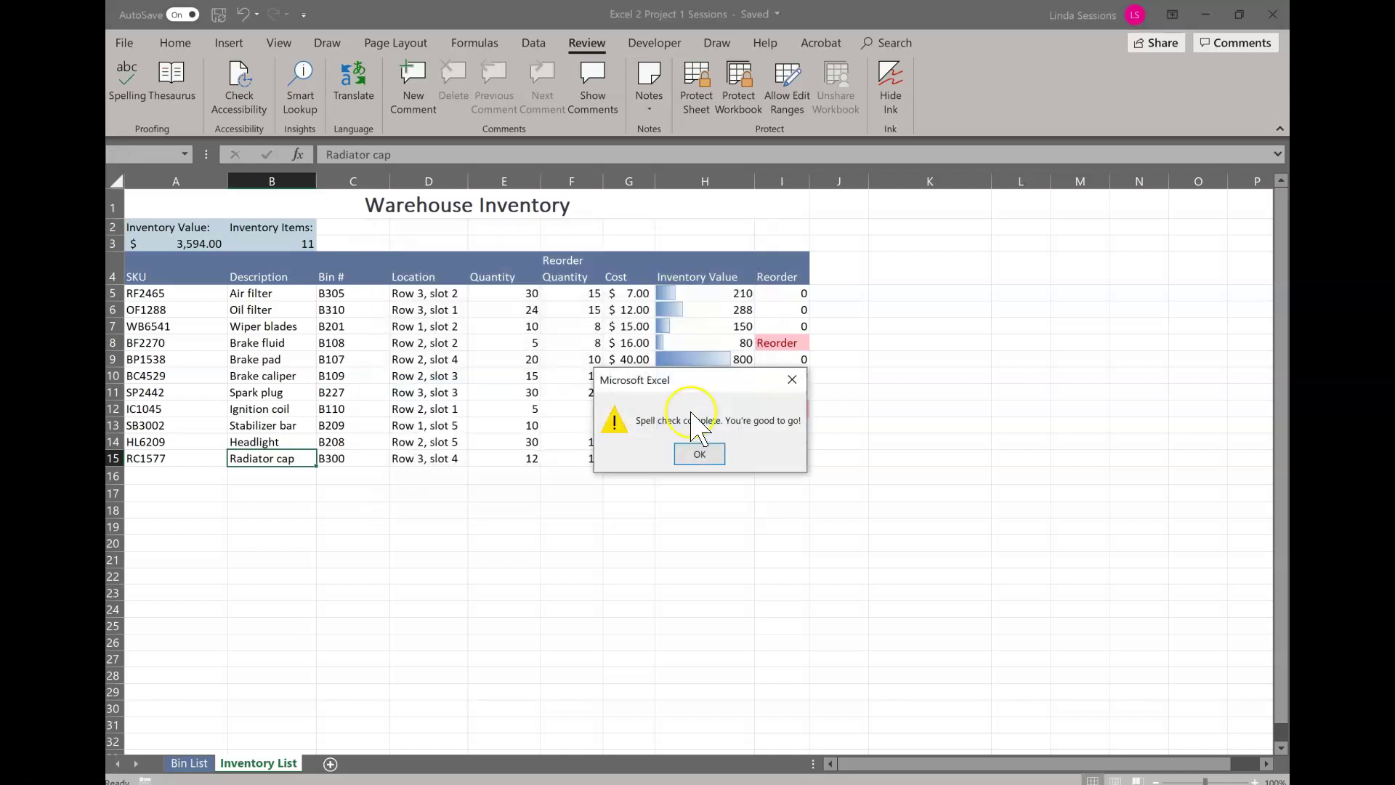
left_click(696, 456)
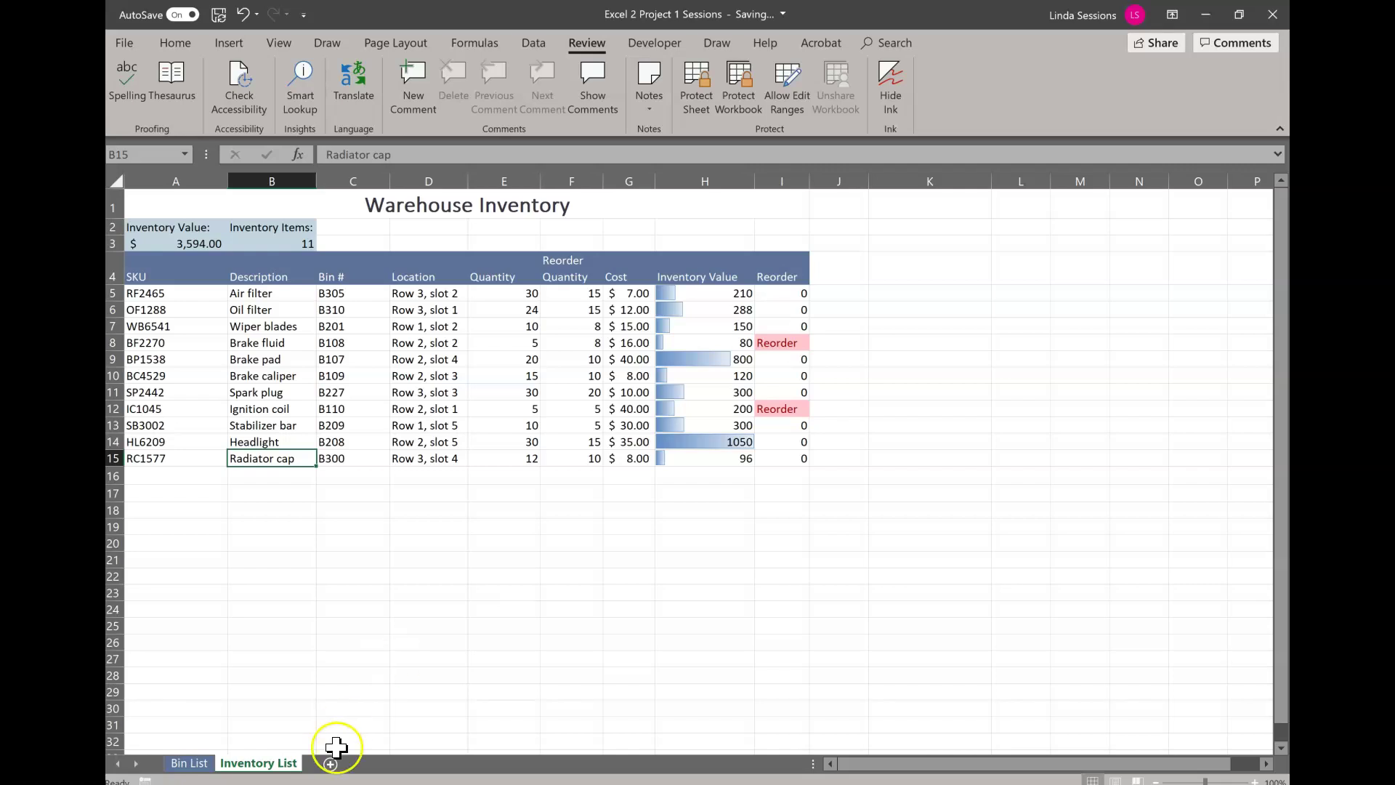
Step: Set the Inventory List sheet's tab color to Blue-Gray, Accent 3
right_click(242, 763)
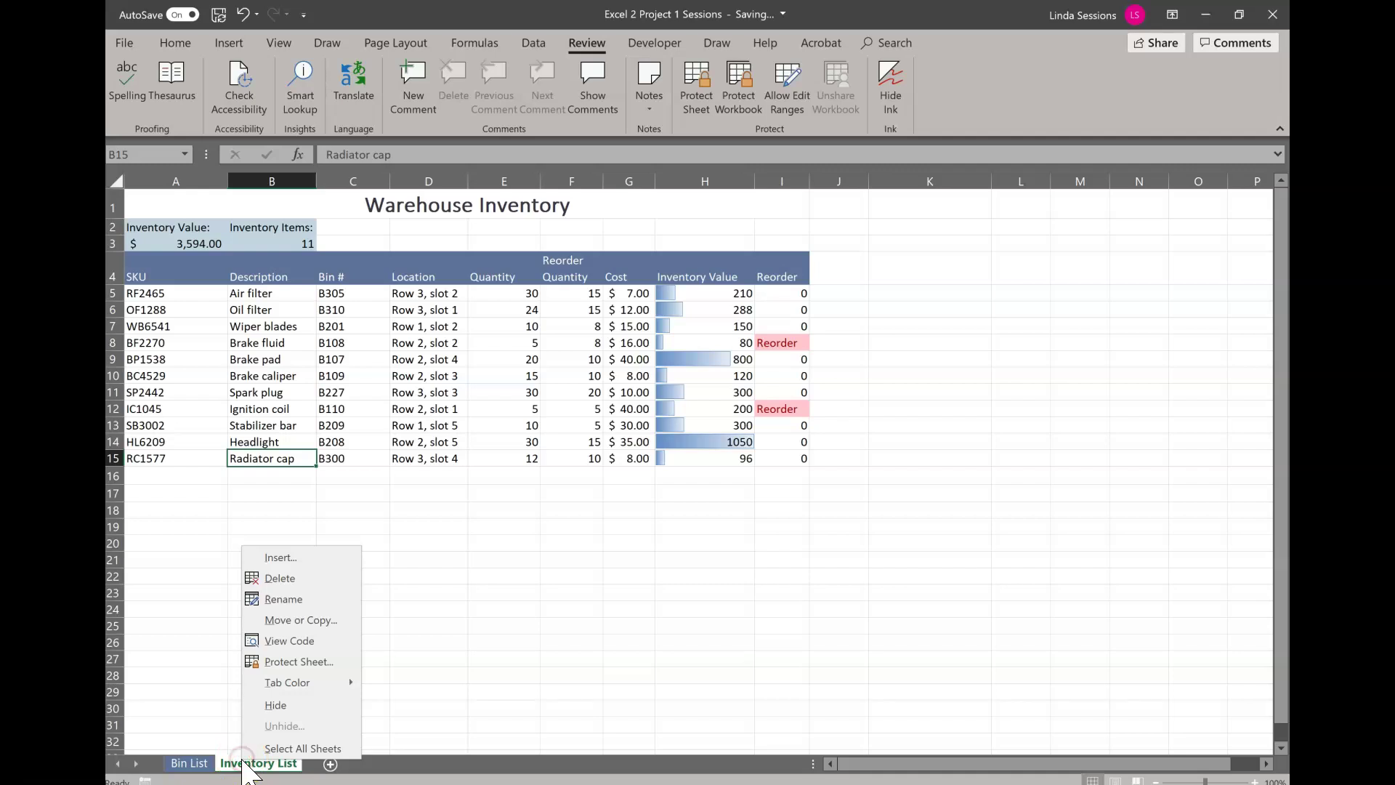
mouse_move(287, 687)
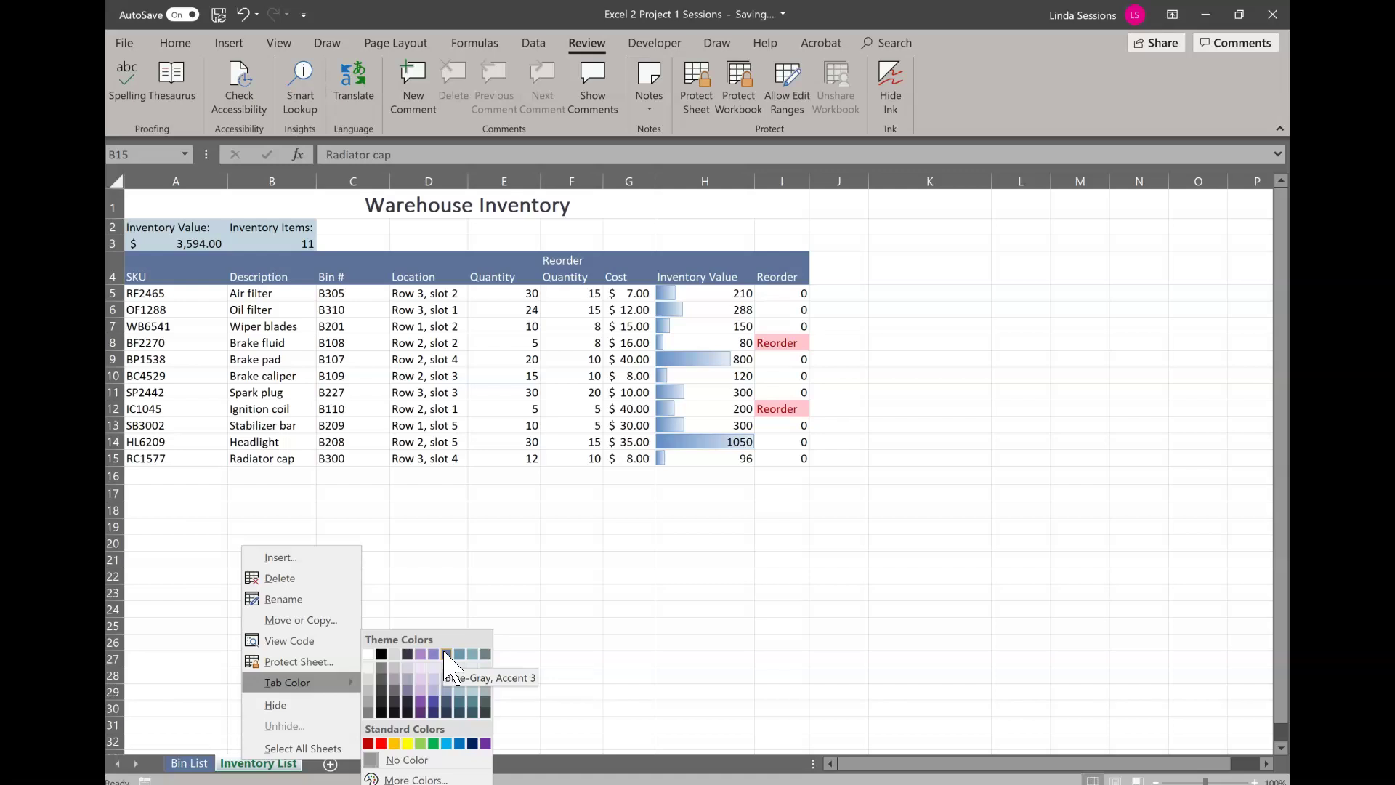
left_click(445, 653)
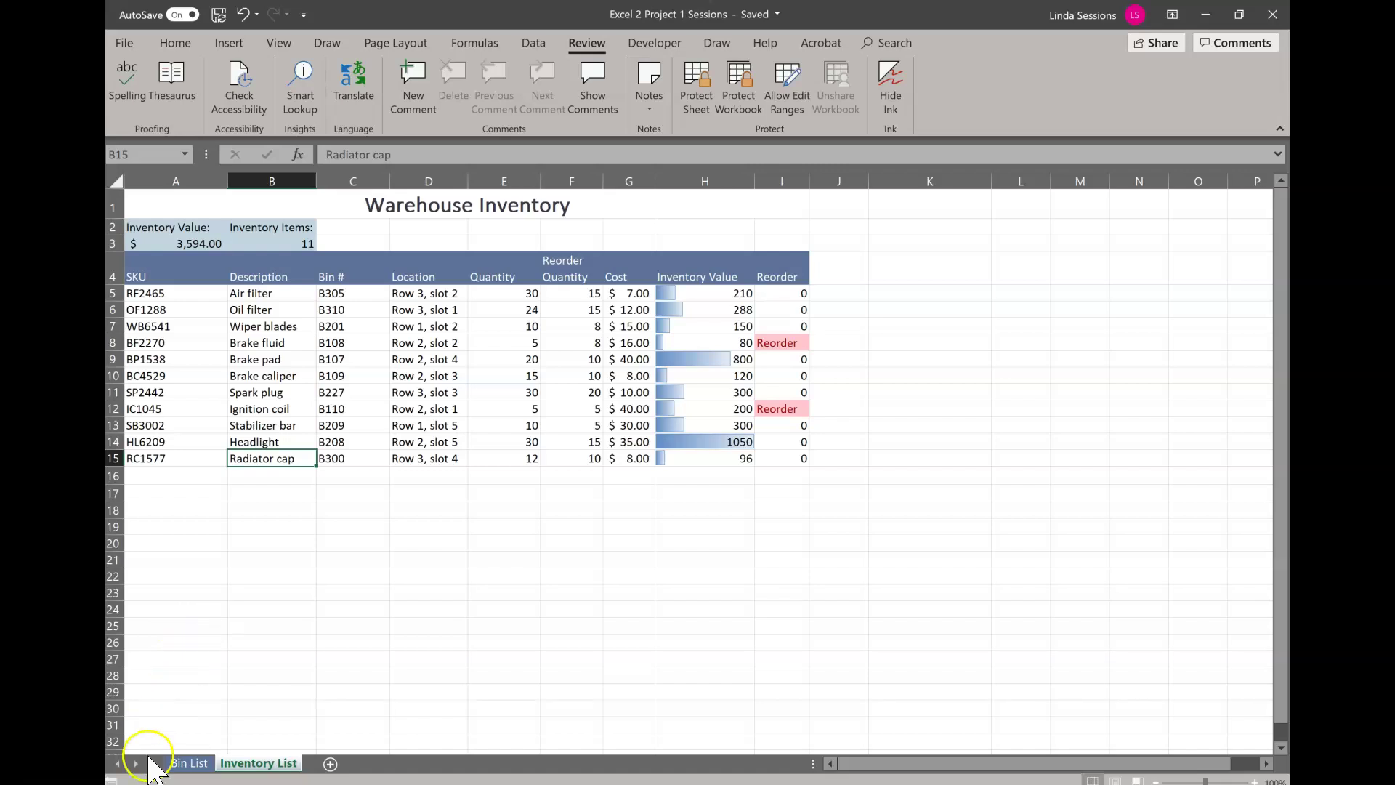
mouse_move(125, 777)
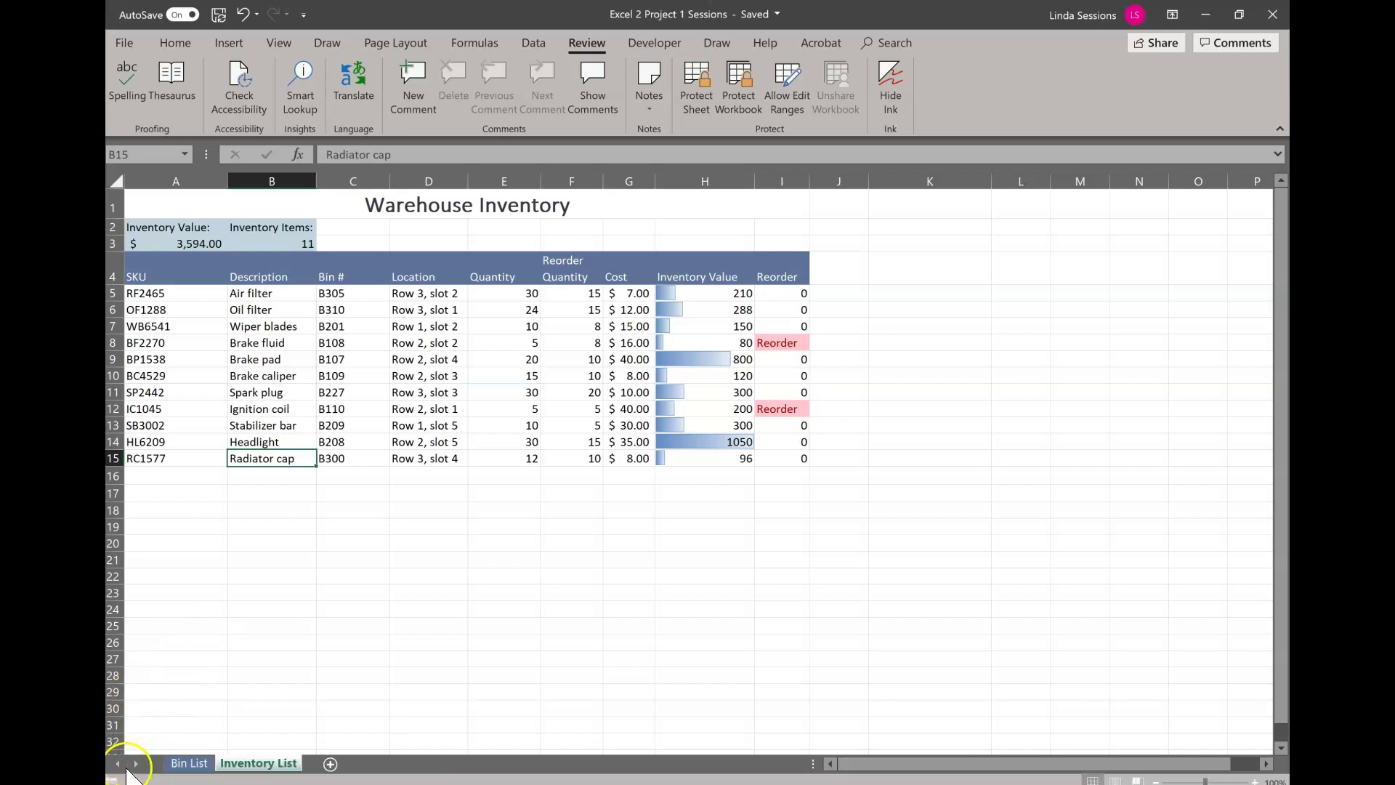